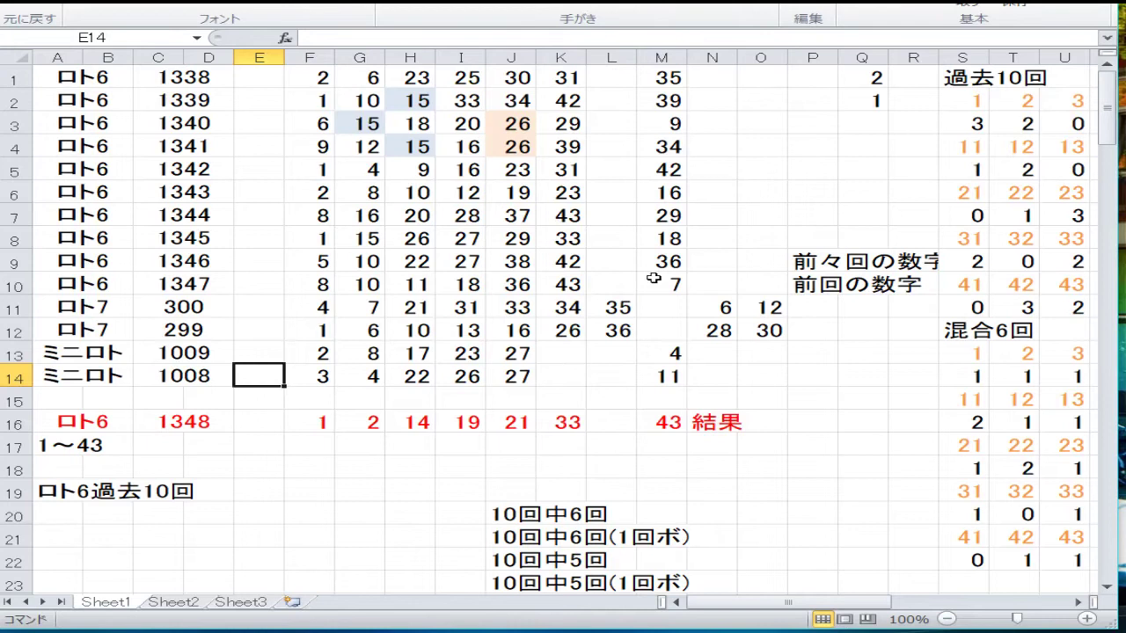
# Copy the Loto 6 rows for draws 1339 to 1347 (A2:M10) and paste them one row higher, starting at A1, replacing the existing contents
pyautogui.moveTo(666, 282); pyautogui.dragTo(88, 100)
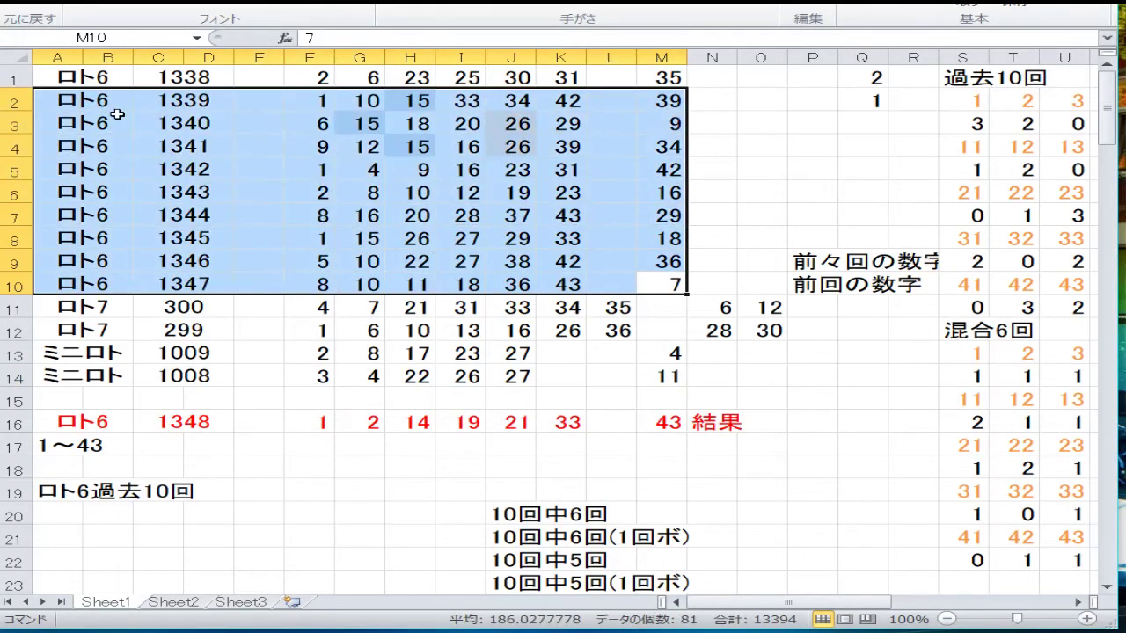
pyautogui.rightClick(117, 114)
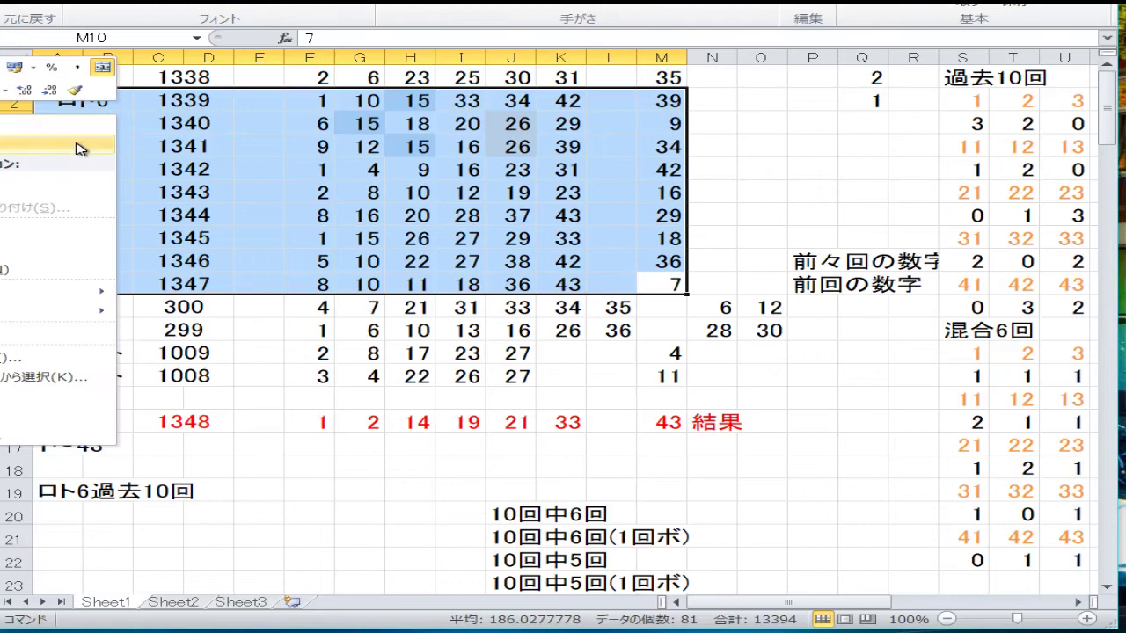
pyautogui.click(106, 81)
pyautogui.click(106, 81)
pyautogui.rightClick(106, 81)
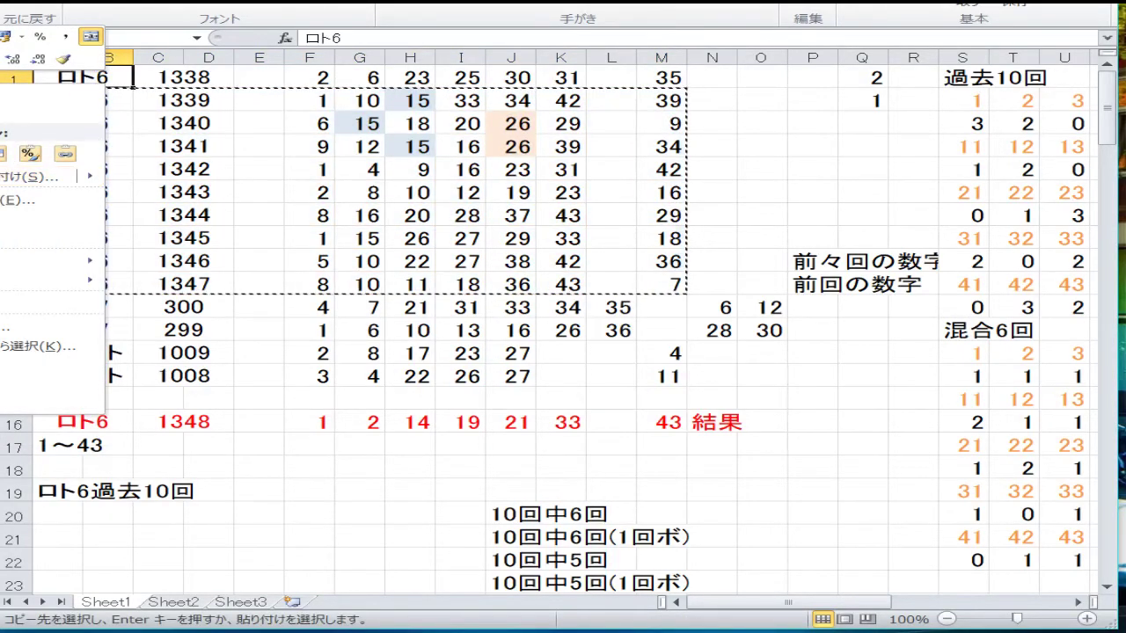
pyautogui.click(29, 153)
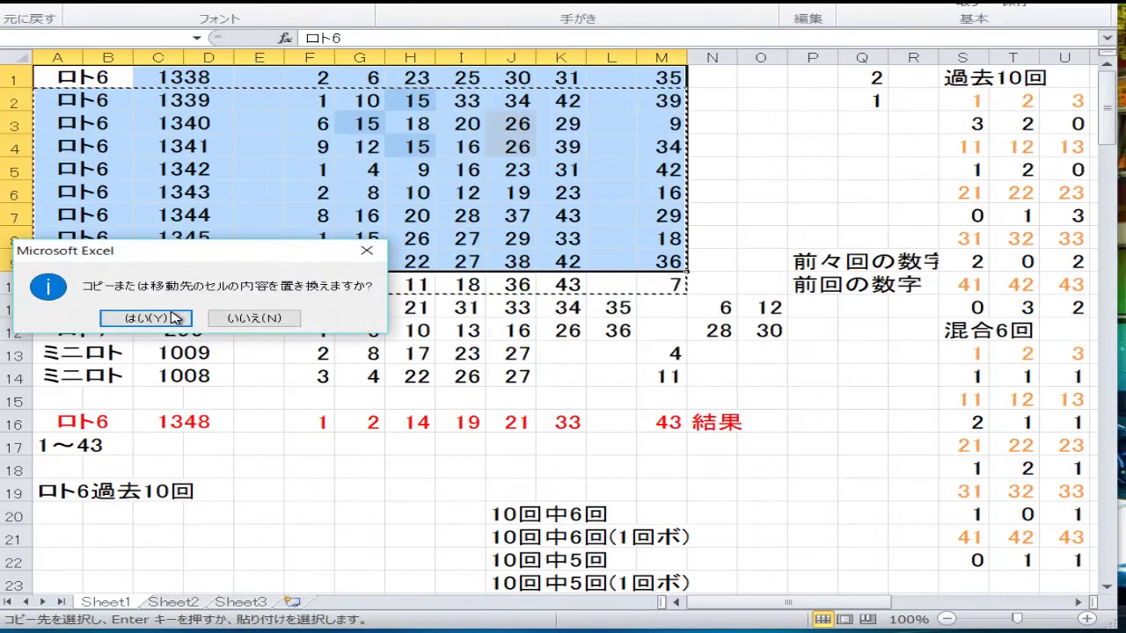
pyautogui.click(174, 318)
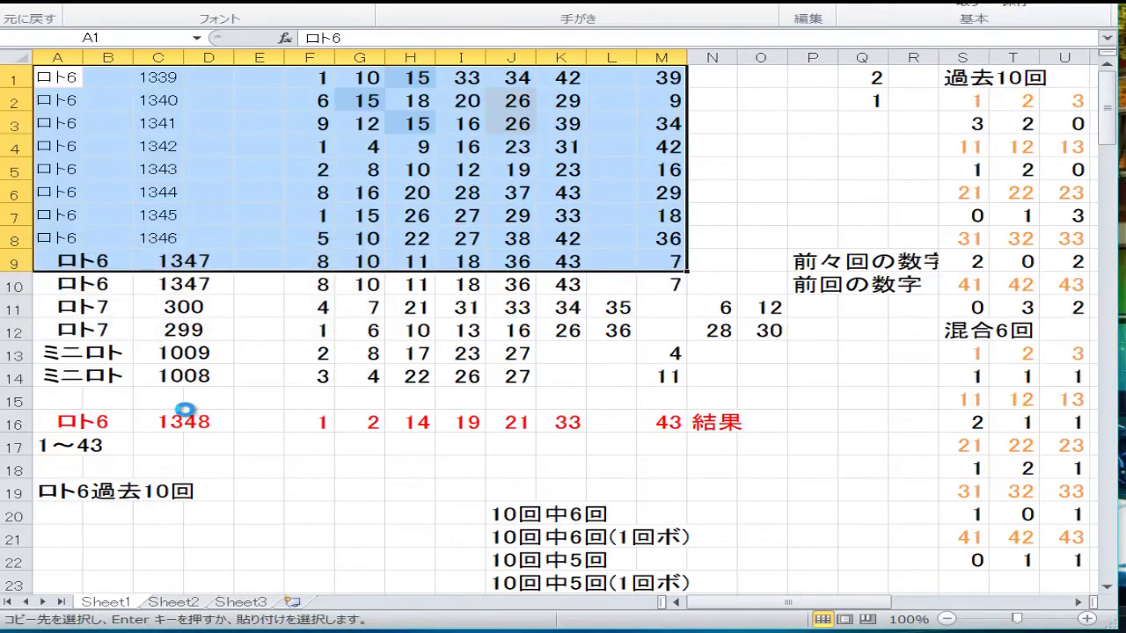
# Copy the draw 1348 result from C16:M16 and paste it into row 10 starting at C10, replacing the duplicate 1347 entry
pyautogui.moveTo(184, 413); pyautogui.dragTo(673, 424)
pyautogui.rightClick(407, 424)
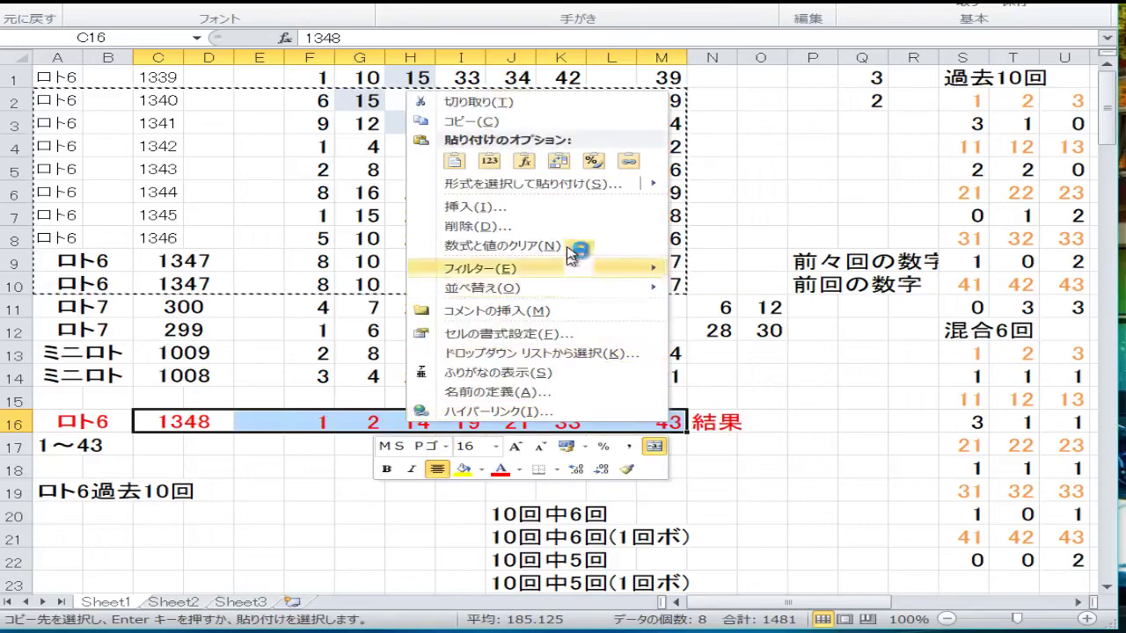
pyautogui.click(567, 120)
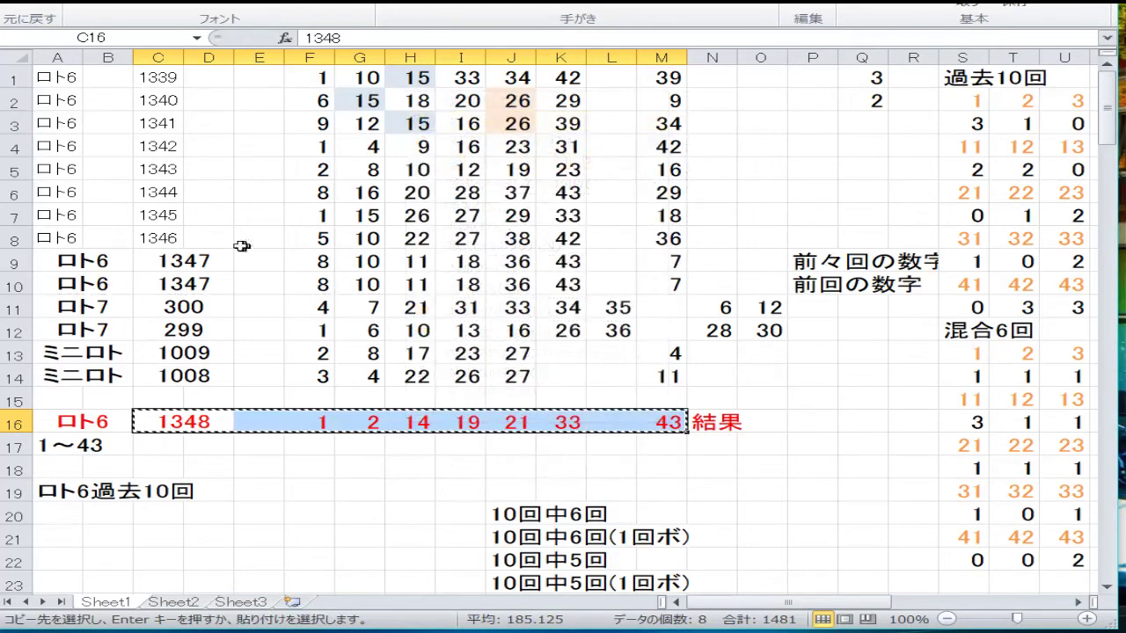
pyautogui.rightClick(198, 280)
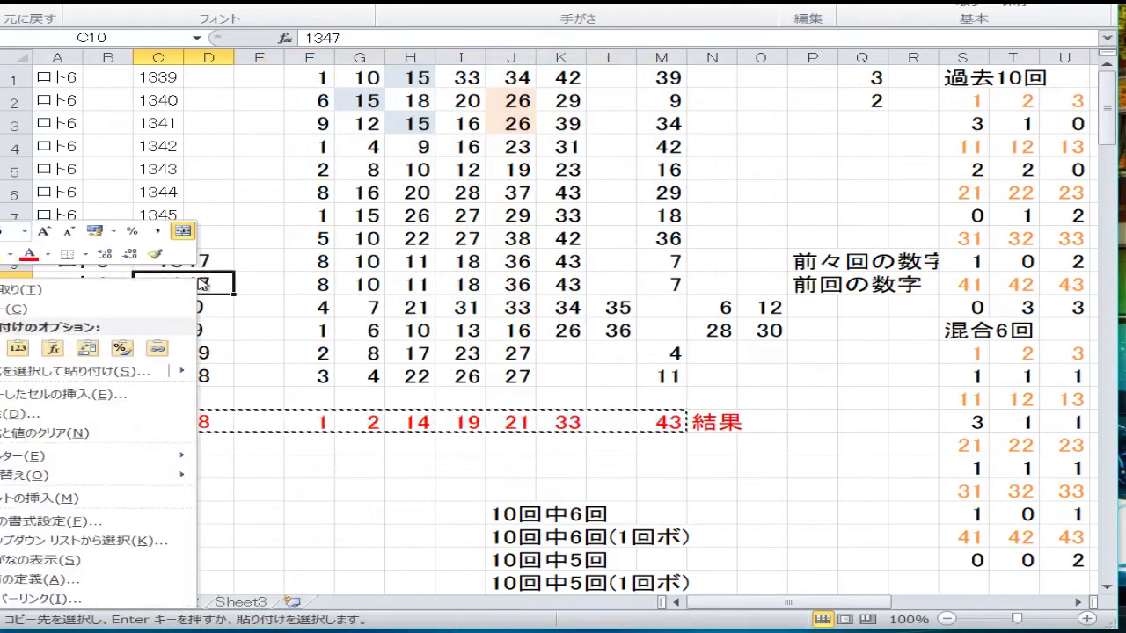
pyautogui.click(16, 344)
pyautogui.click(180, 317)
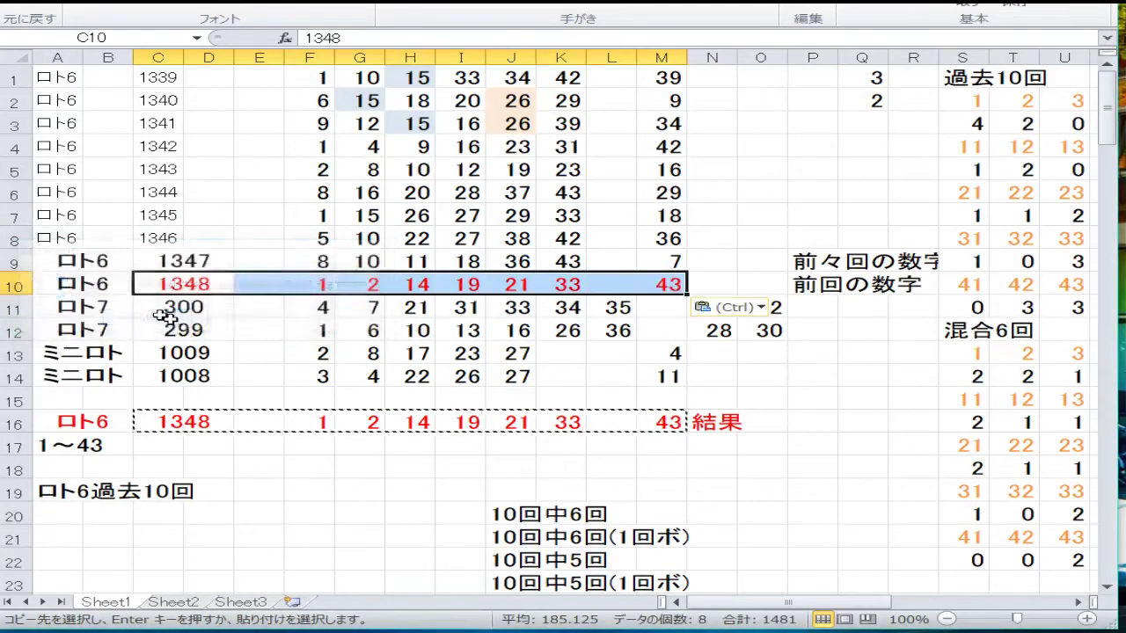
# Set the draw number of the red result row in C16 to 1349
pyautogui.click(222, 423)
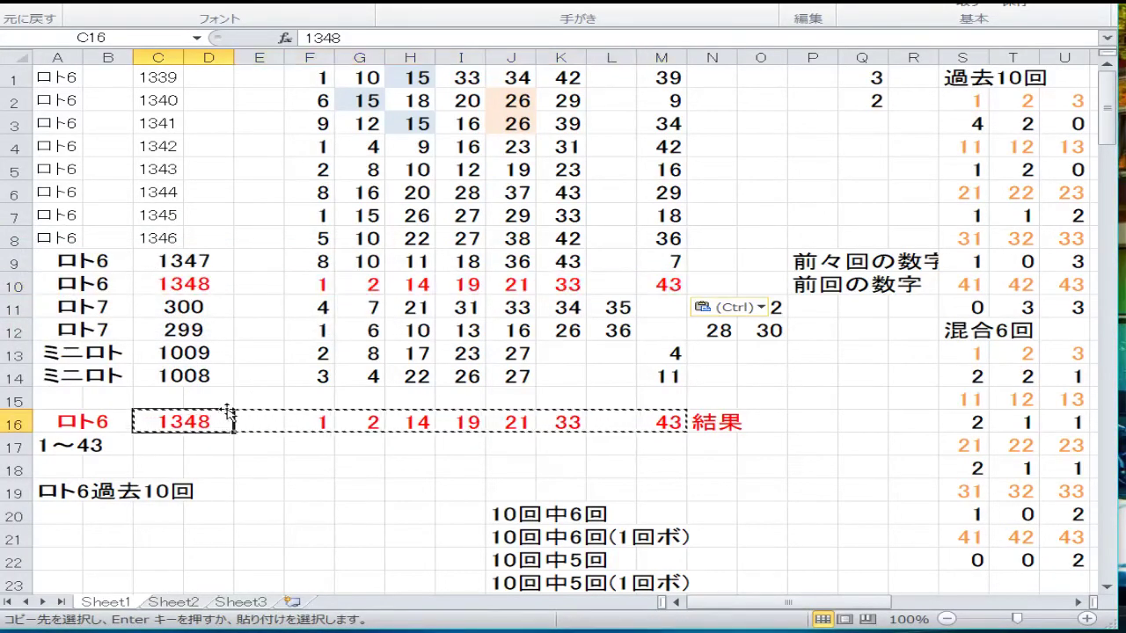
pyautogui.write('1349')
pyautogui.press('Return')
pyautogui.press('Up')
pyautogui.press('Right')
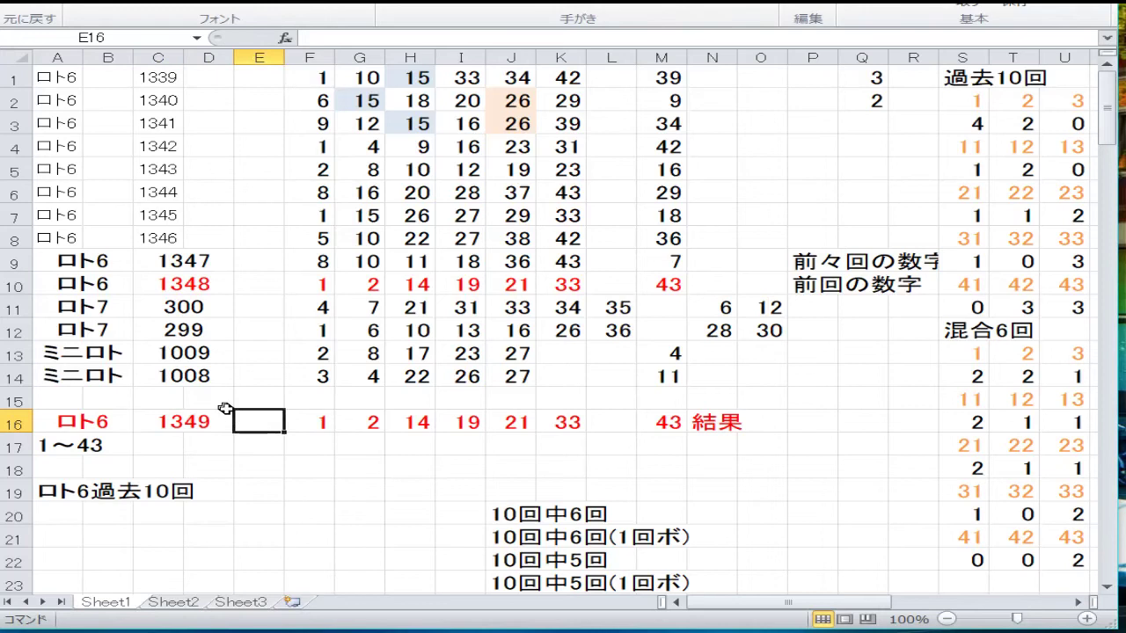
pyautogui.press('Right')
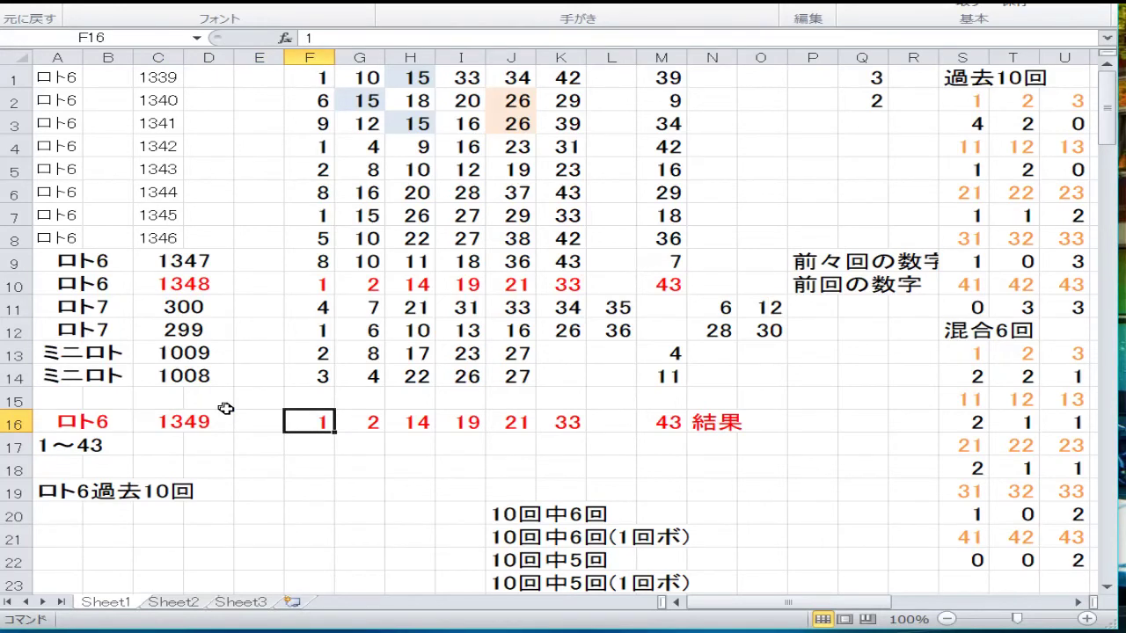
# Clear the winning numbers in F16:M16 of the result row
pyautogui.moveTo(303, 424); pyautogui.dragTo(651, 419)
pyautogui.rightClick(651, 420)
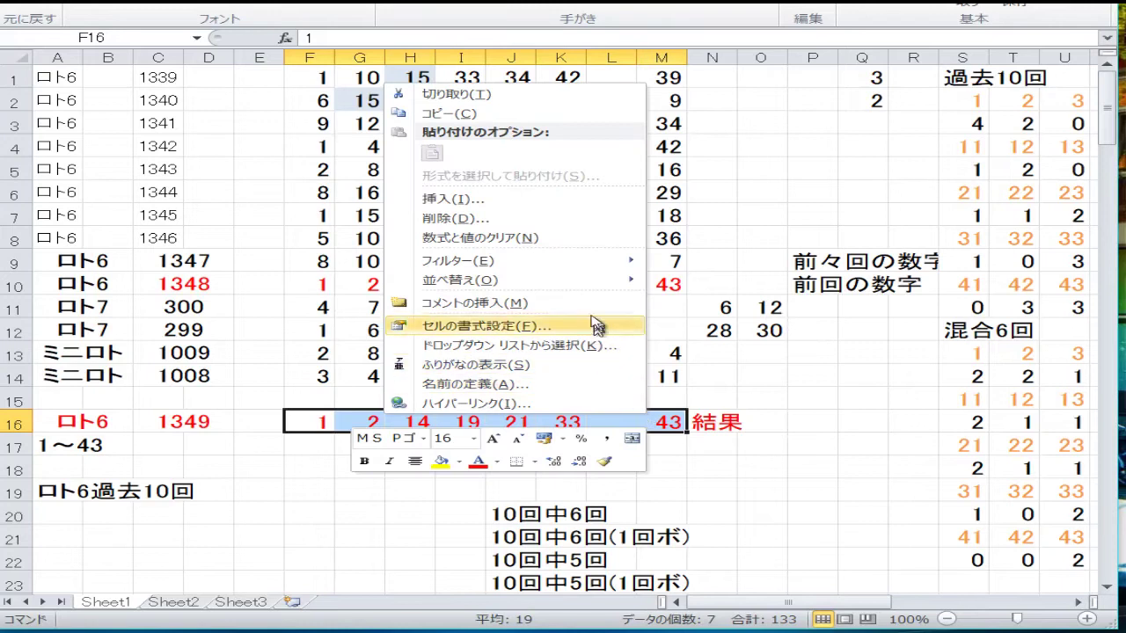
pyautogui.click(574, 239)
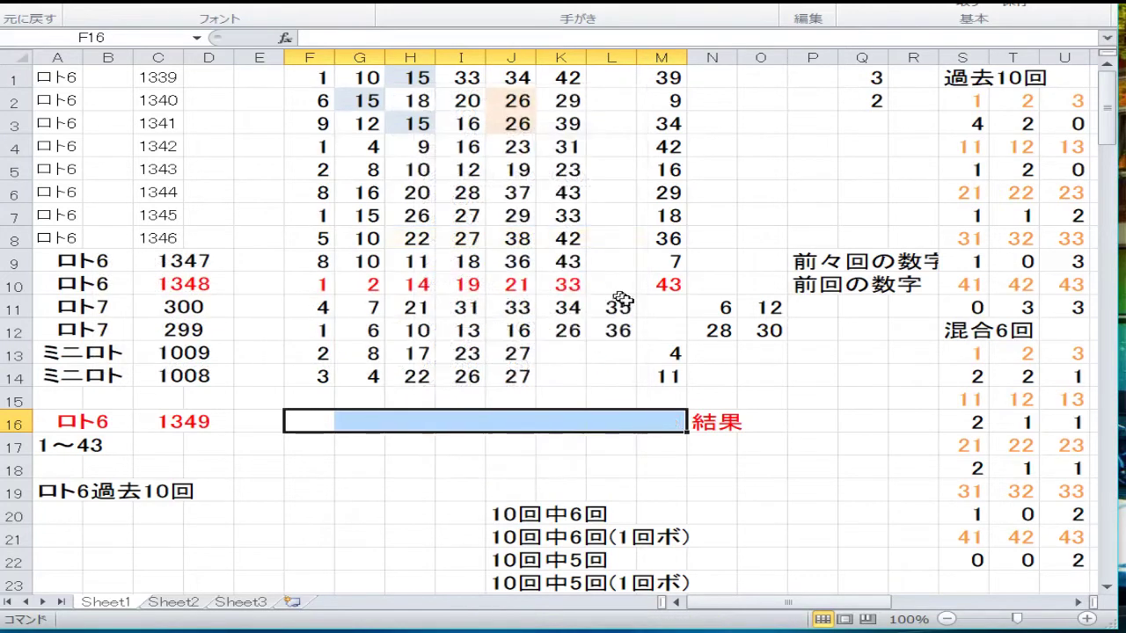
# Change the font colour of the draw 1348 entry in C10:M10 to black
pyautogui.moveTo(660, 287); pyautogui.dragTo(215, 283)
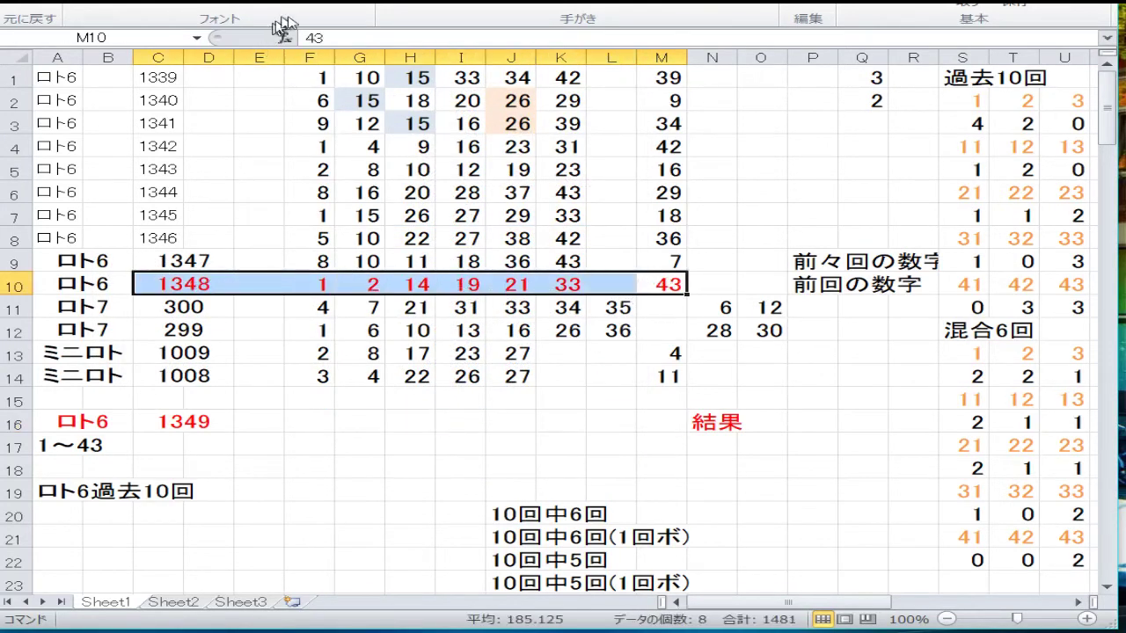
pyautogui.click(353, 7)
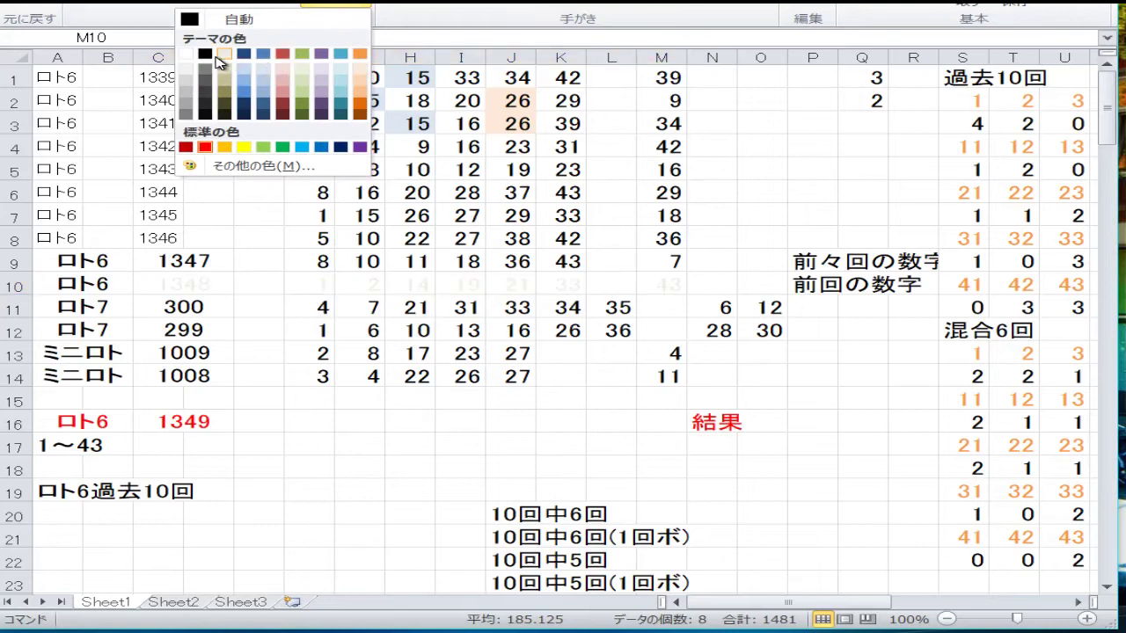
pyautogui.click(205, 53)
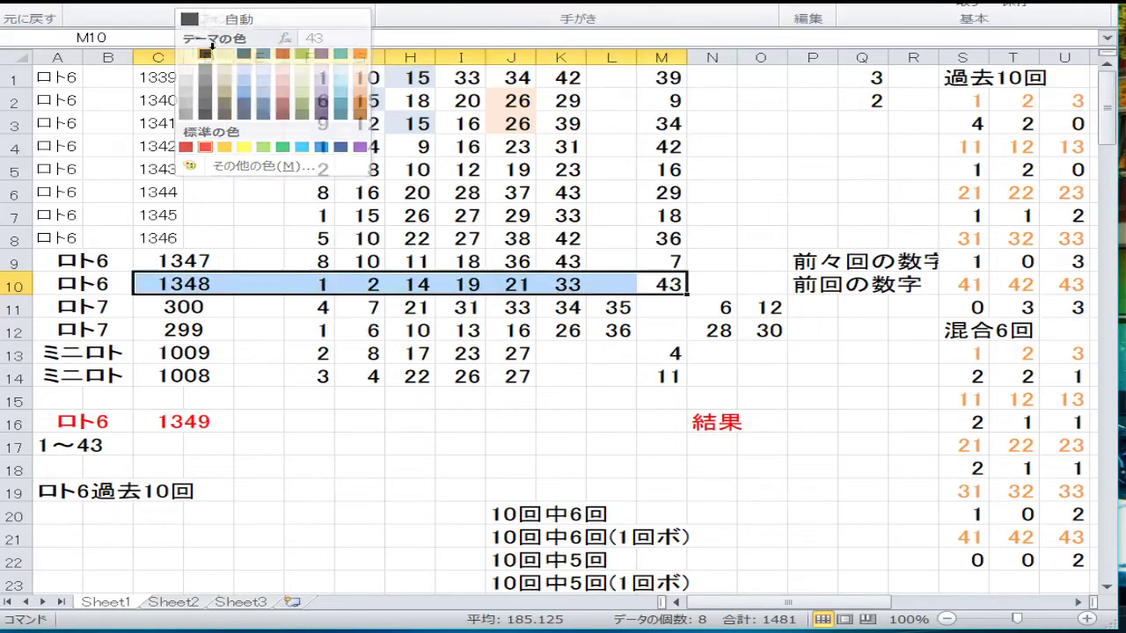
# Copy the draw number cell C9 and paste only its formatting onto the draw numbers in C1:D8
pyautogui.click(201, 260)
pyautogui.rightClick(201, 260)
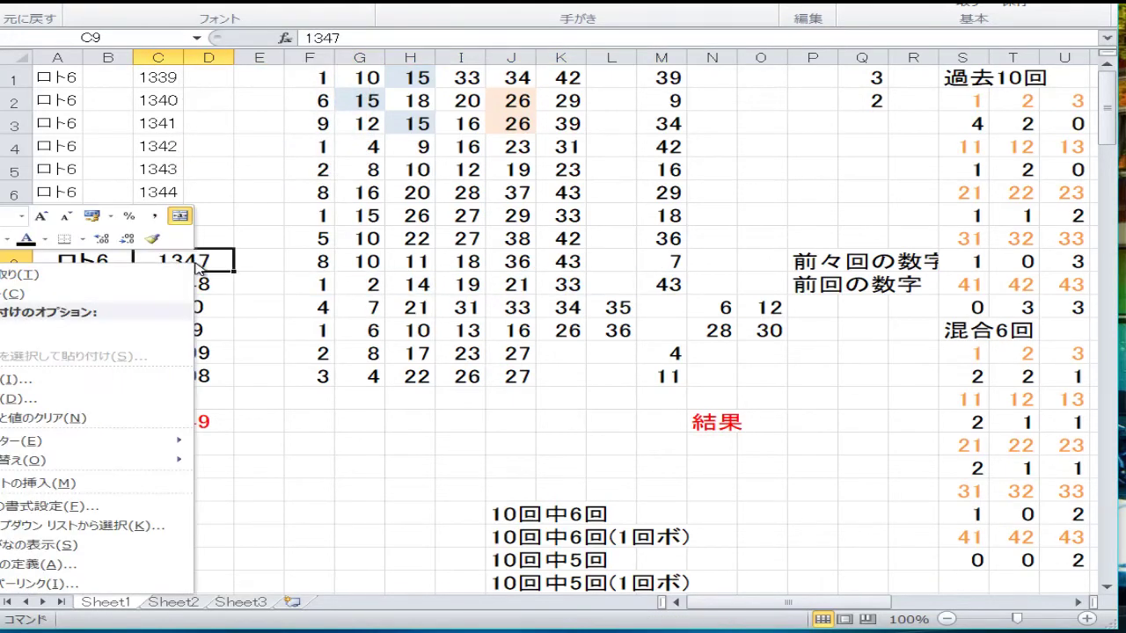
pyautogui.click(146, 298)
pyautogui.moveTo(206, 239); pyautogui.dragTo(151, 80)
pyautogui.rightClick(166, 103)
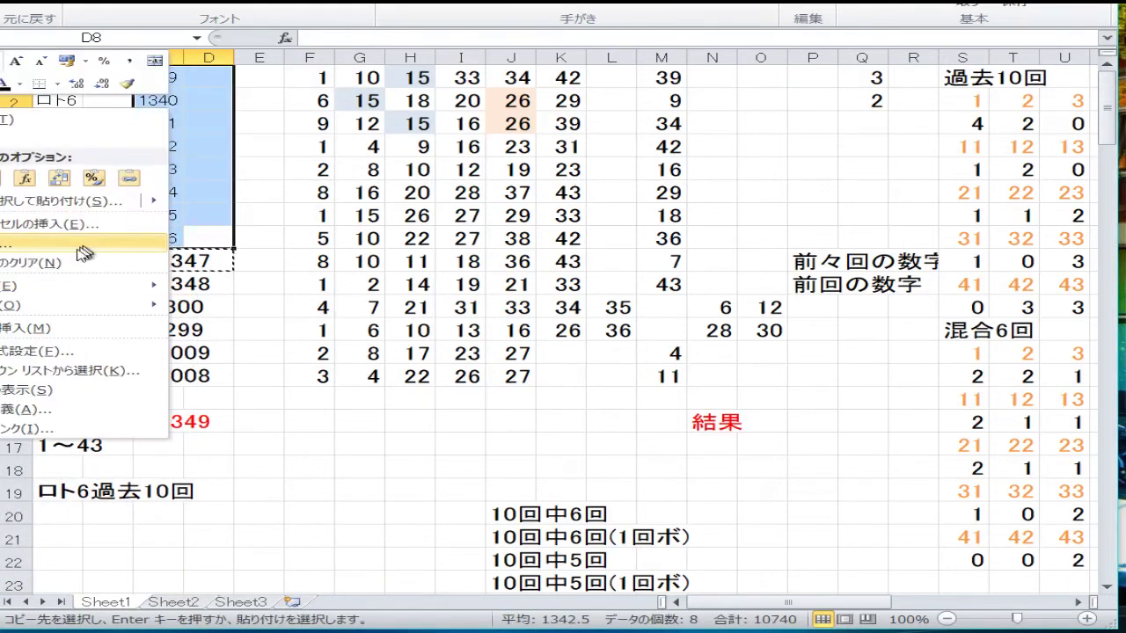
pyautogui.click(94, 177)
# Copy the ロト6 label cell A9 and paste only its formatting onto the labels in A1:B8
pyautogui.rightClick(81, 261)
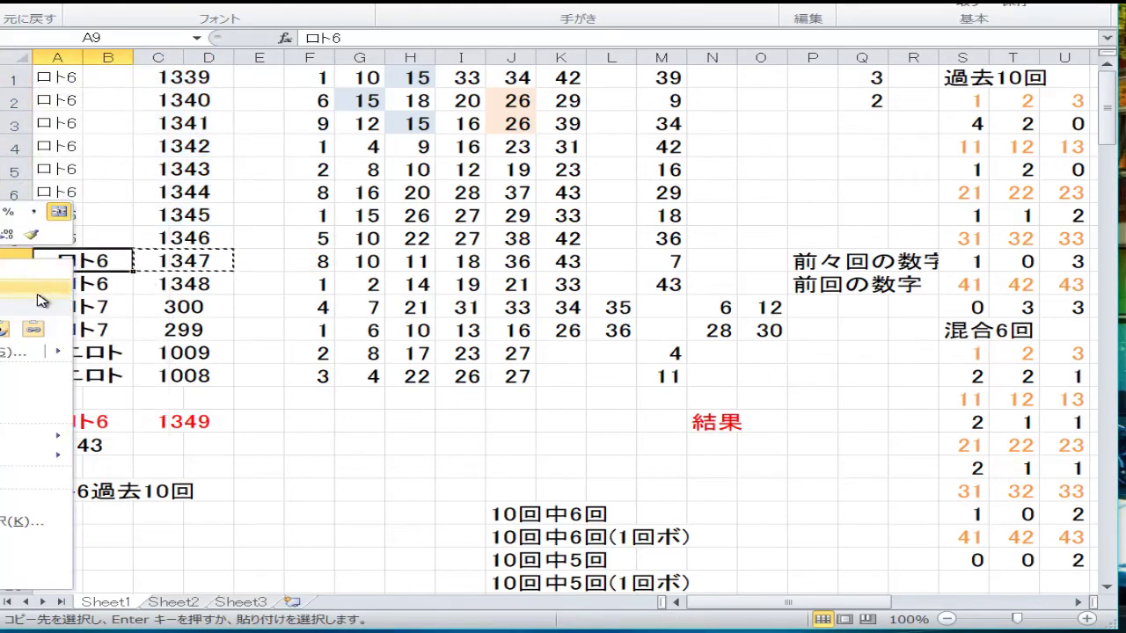
pyautogui.click(61, 257)
pyautogui.moveTo(99, 240); pyautogui.dragTo(83, 81)
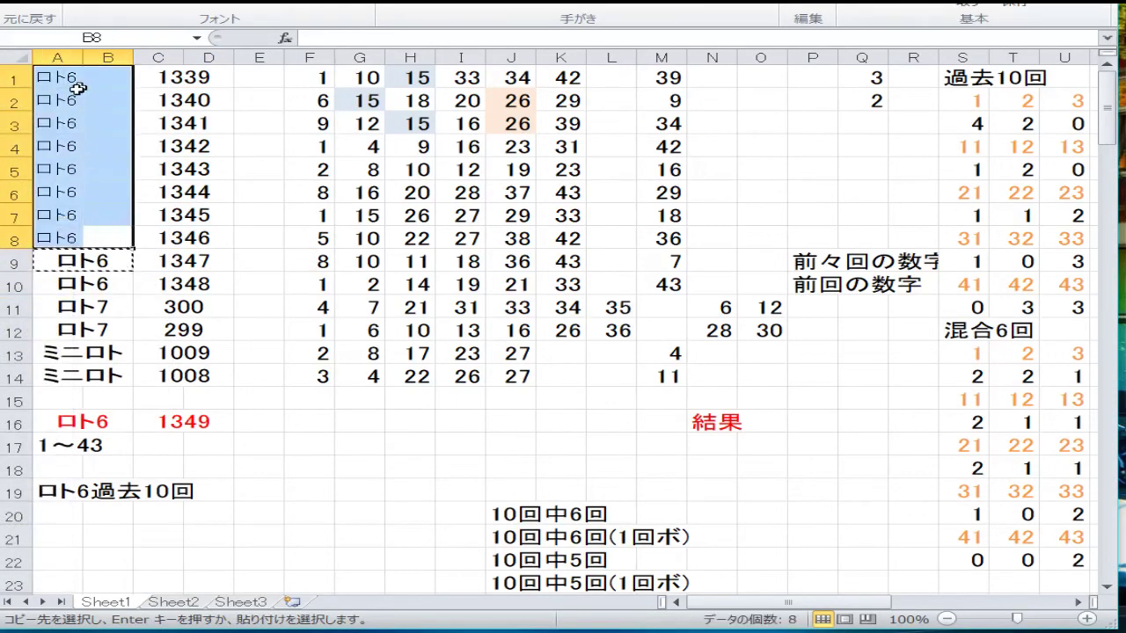
pyautogui.rightClick(83, 81)
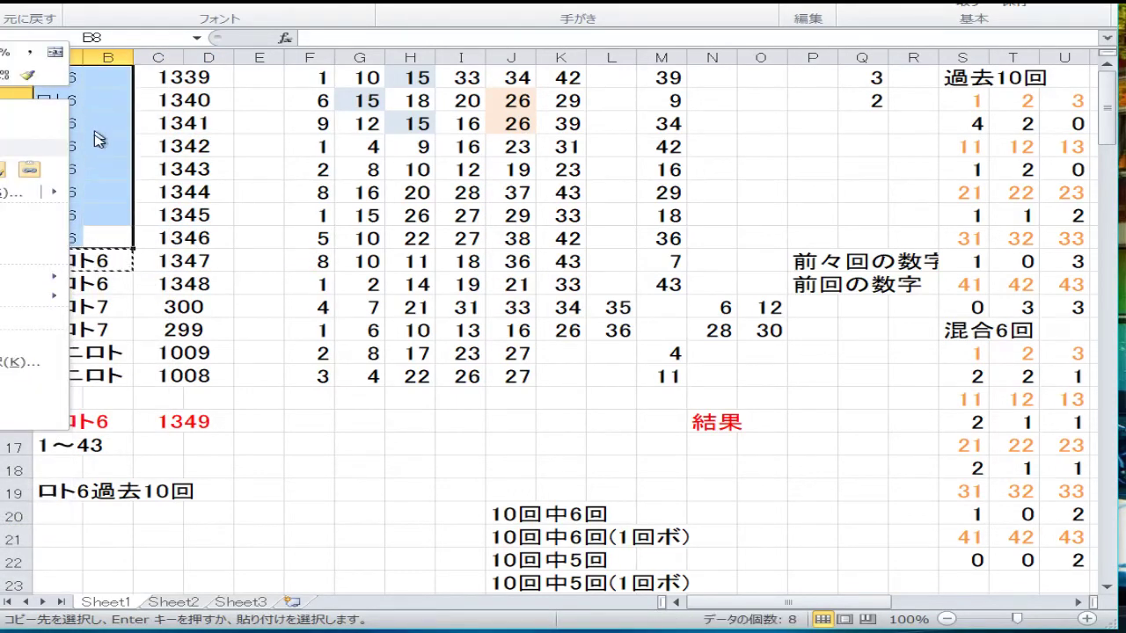
pyautogui.click(10, 173)
pyautogui.click(320, 304)
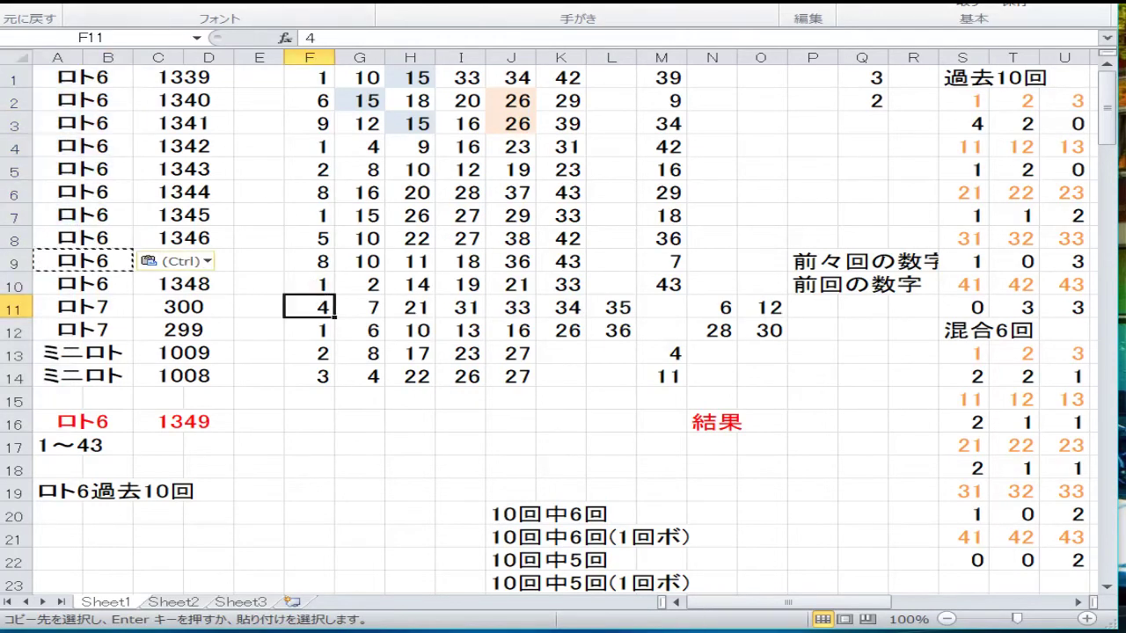
pyautogui.click(451, 302)
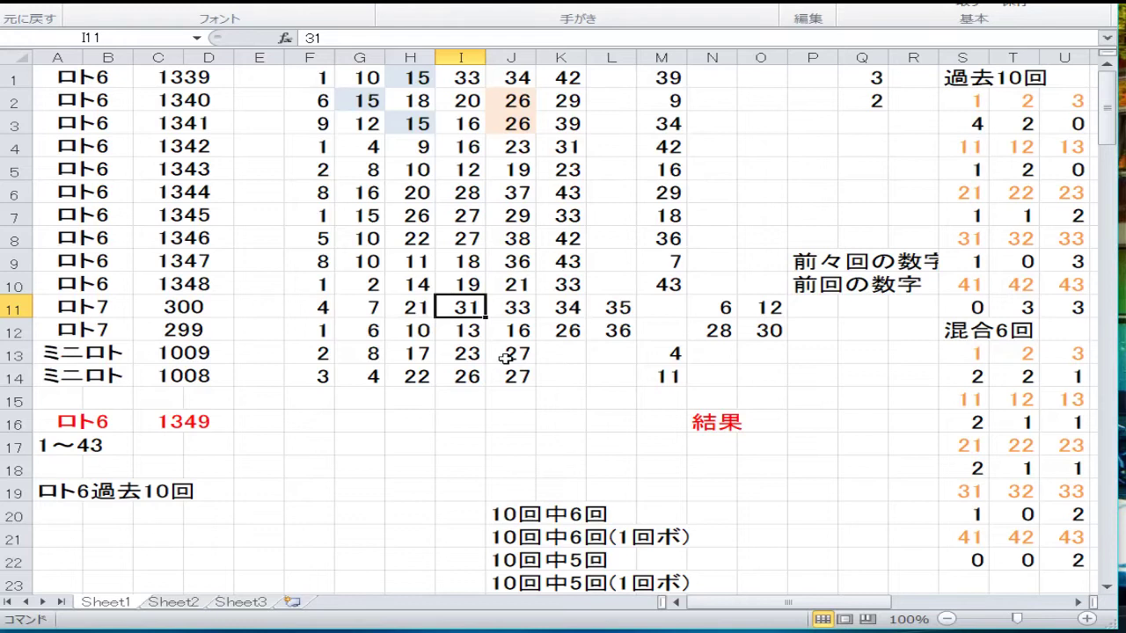
# Copy the Loto 7 draw 300 data from C11:O11 into row 12 starting at C12, replacing draw 299
pyautogui.moveTo(217, 310); pyautogui.dragTo(741, 315)
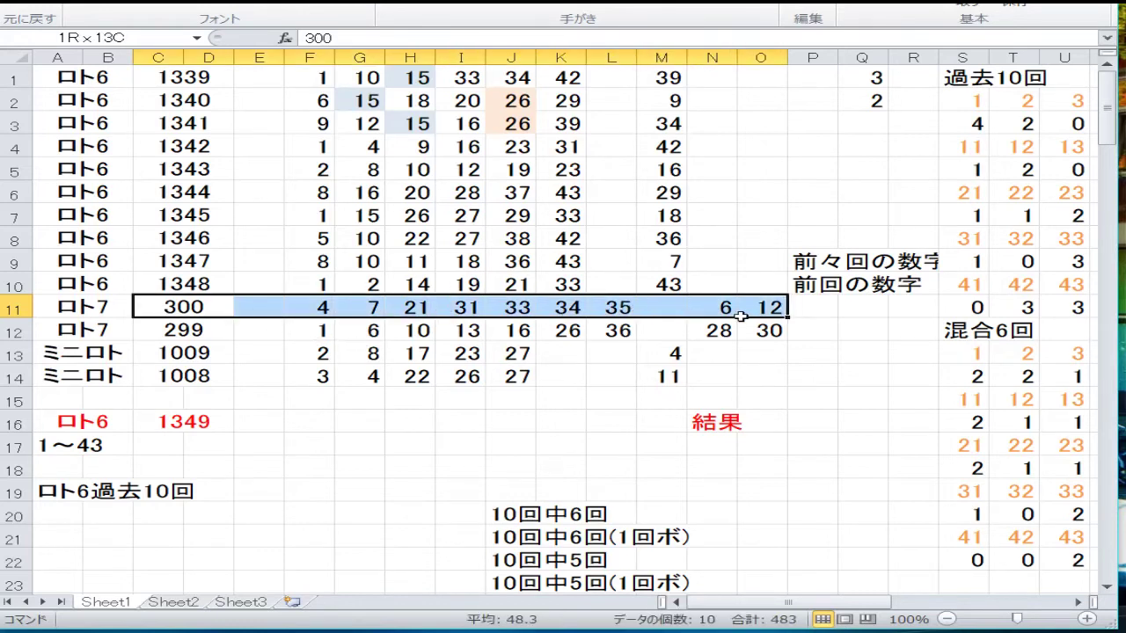
pyautogui.rightClick(482, 315)
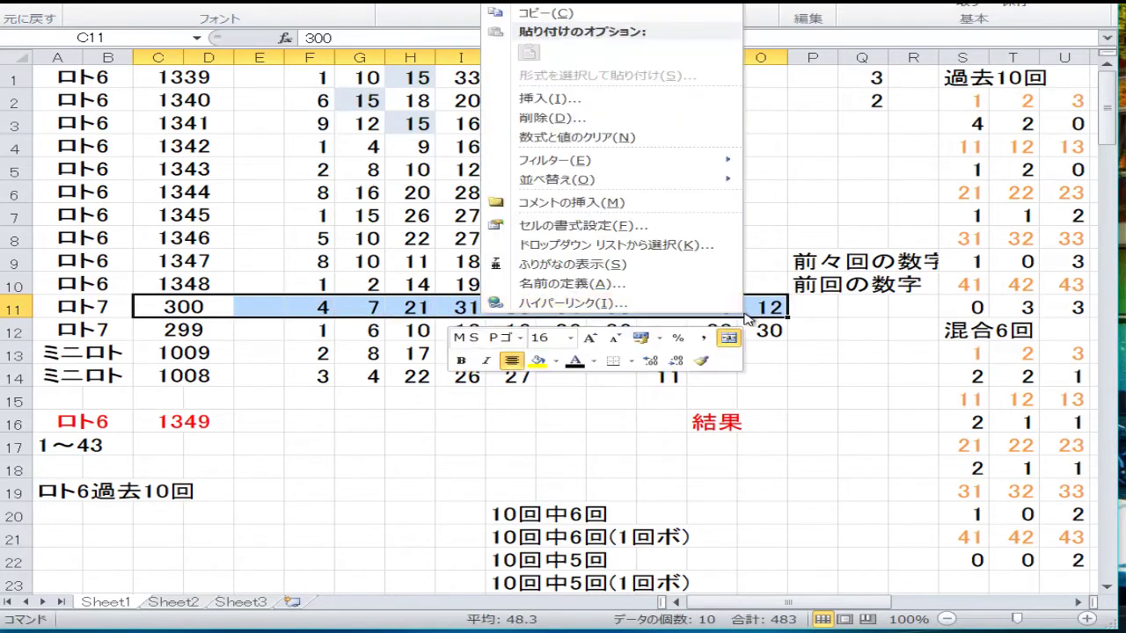
pyautogui.click(653, 15)
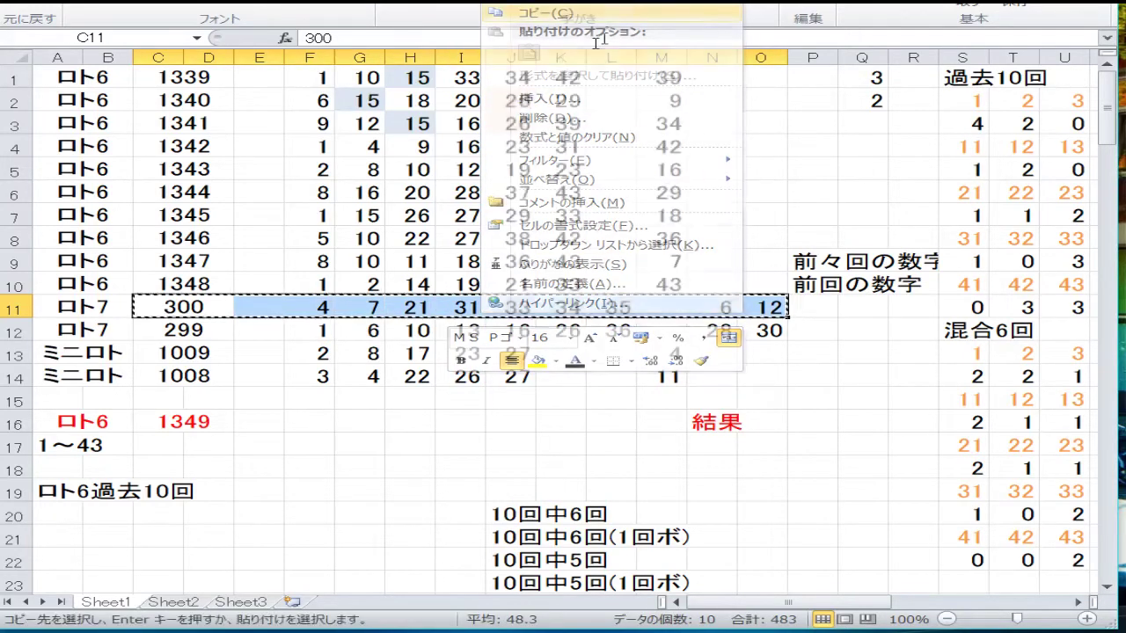
pyautogui.rightClick(176, 329)
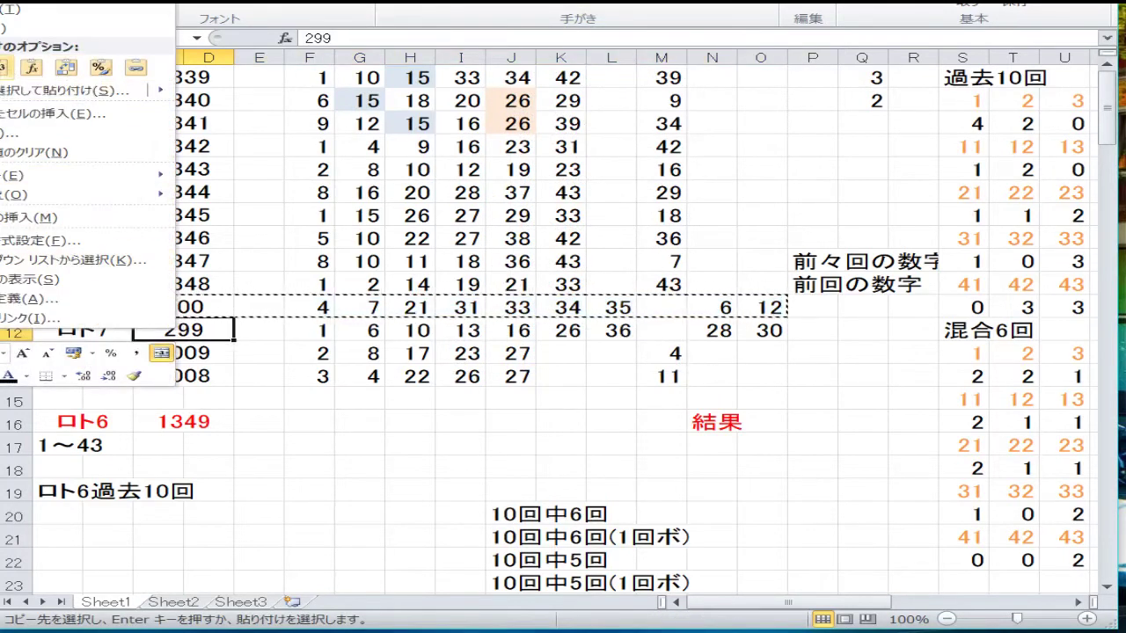
pyautogui.click(4, 67)
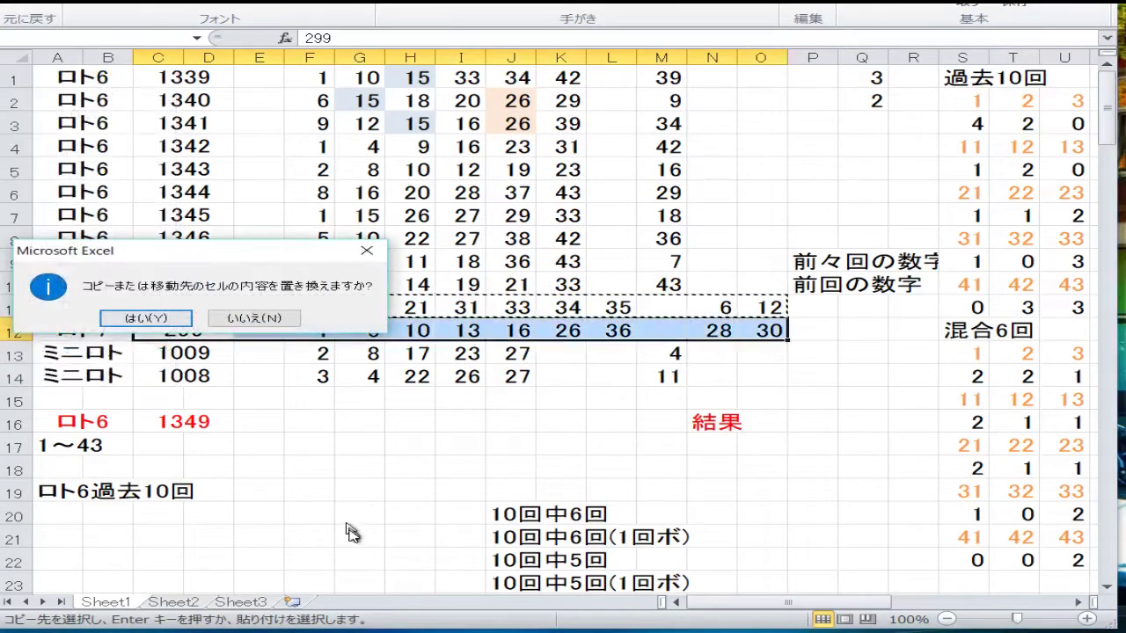
pyautogui.click(185, 322)
# Set the first Loto 7 row's draw number in C11 to 301
pyautogui.click(192, 308)
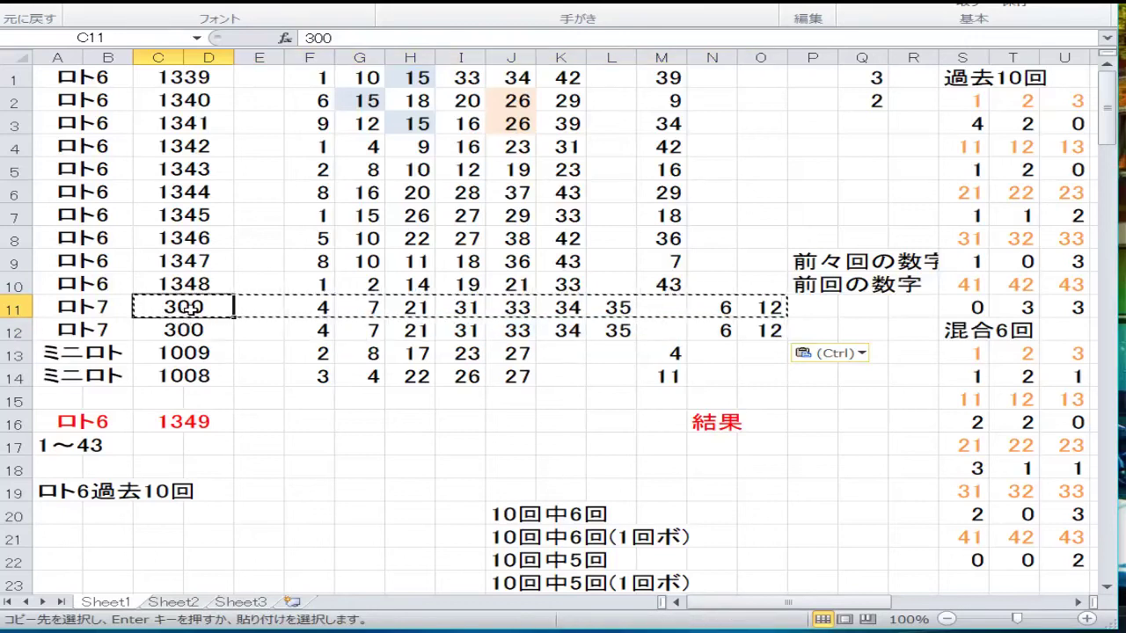
pyautogui.write('301')
pyautogui.press('Return')
pyautogui.press('Up')
# Enter 4, 11, 12 and 25 in F11:I11 as the first four main numbers of Loto 7 draw 301
pyautogui.press('Right')
pyautogui.press('Right')
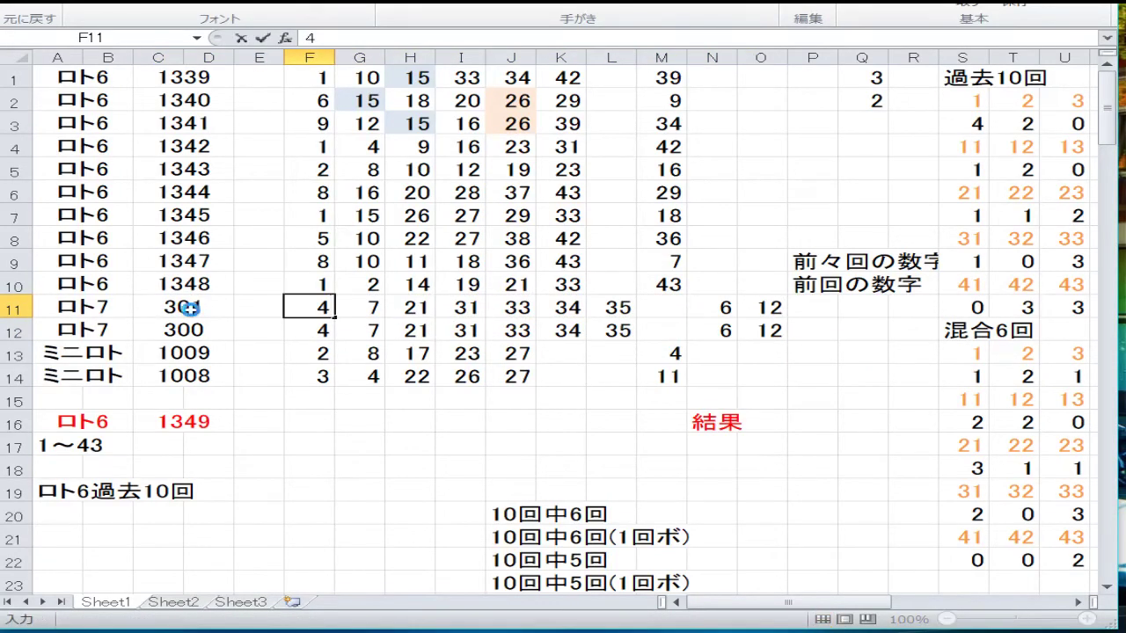
pyautogui.press('Right')
pyautogui.write('11')
pyautogui.press('Right')
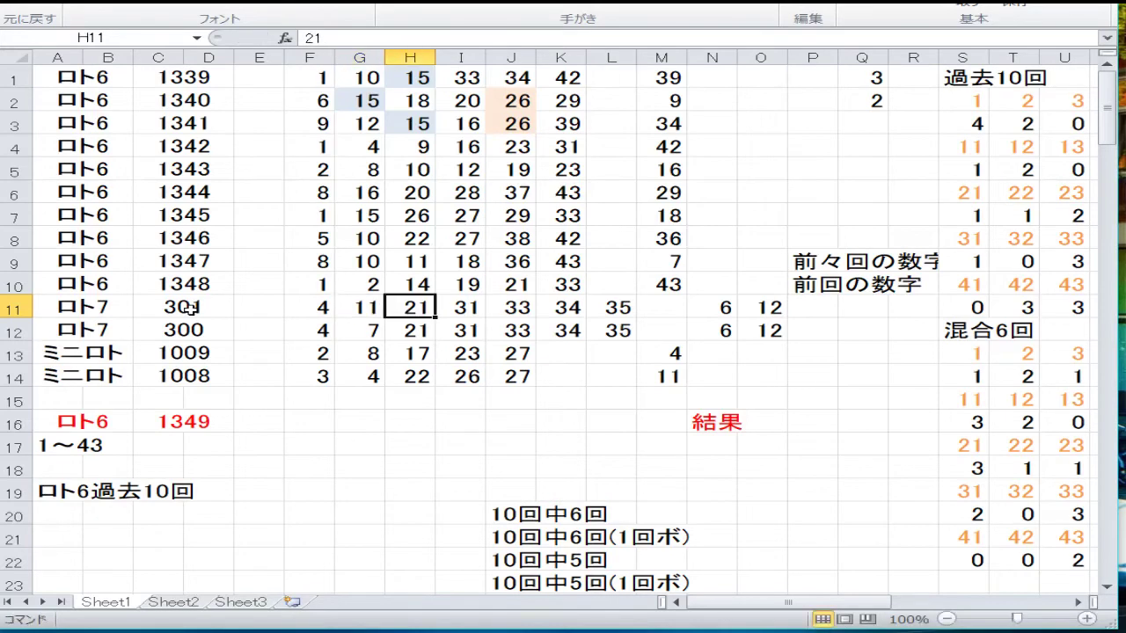
pyautogui.write('12')
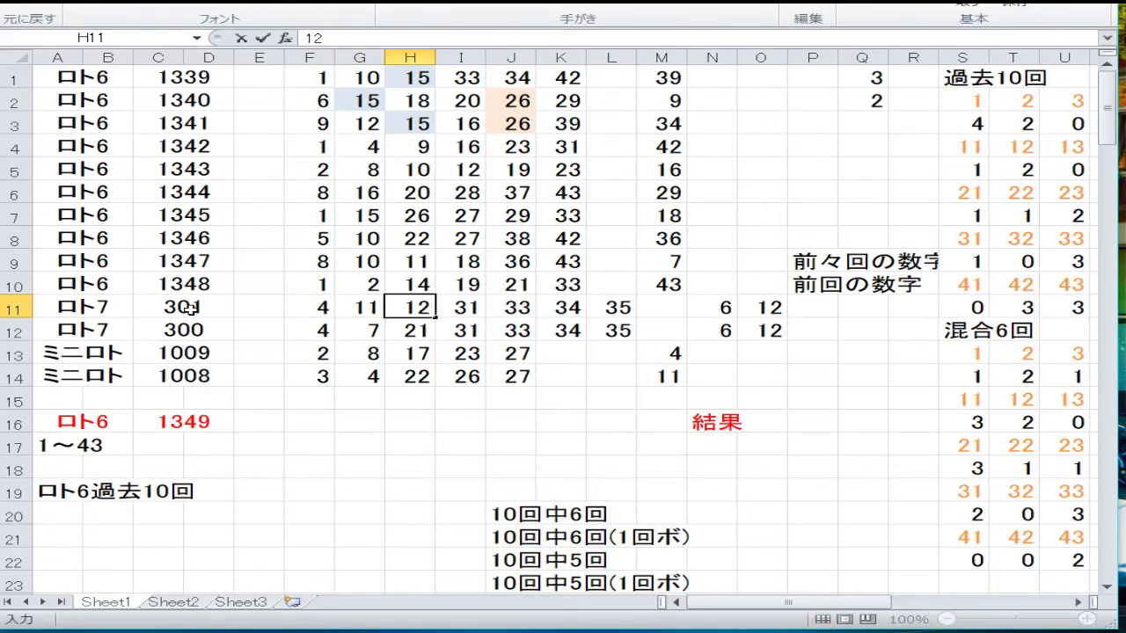
pyautogui.press('Right')
pyautogui.write('25')
# Enter 27, 30 and 33 in J11:L11 as the last three main numbers of Loto 7 draw 301
pyautogui.press('Right')
pyautogui.write('2')
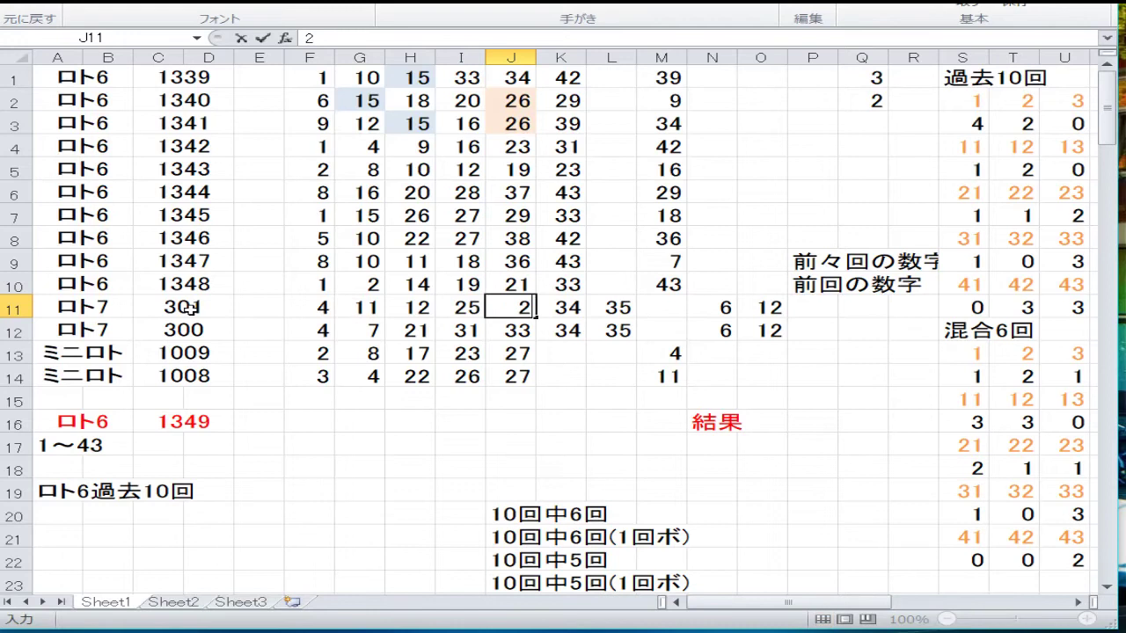
pyautogui.write('7')
pyautogui.press('Right')
pyautogui.write('0')
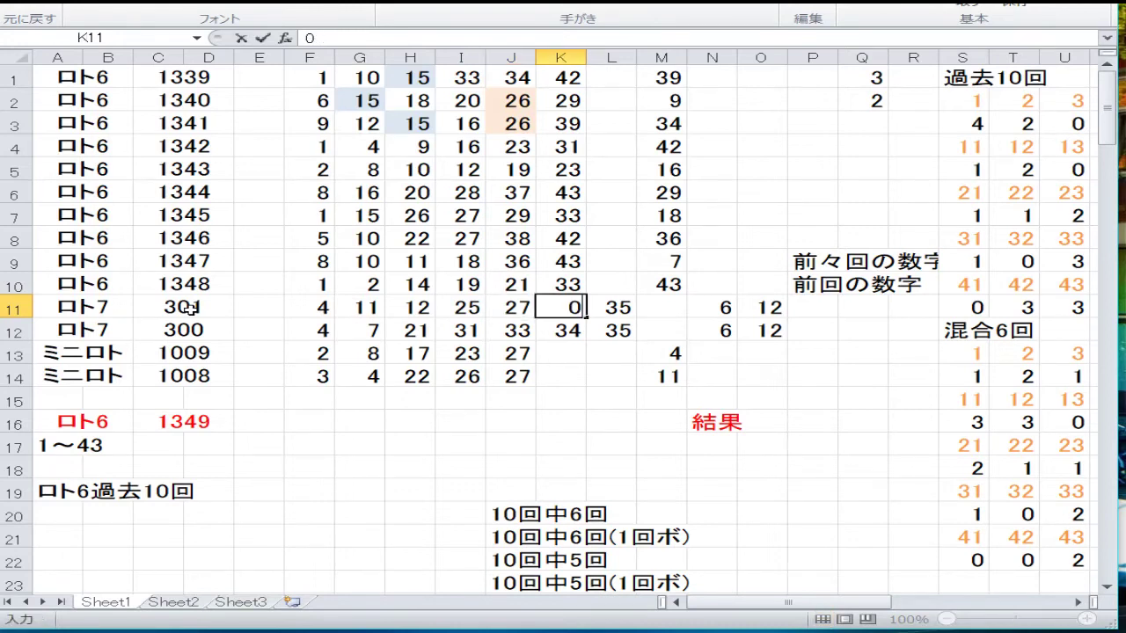
pyautogui.press('BackSpace')
pyautogui.write('30')
pyautogui.press('Right')
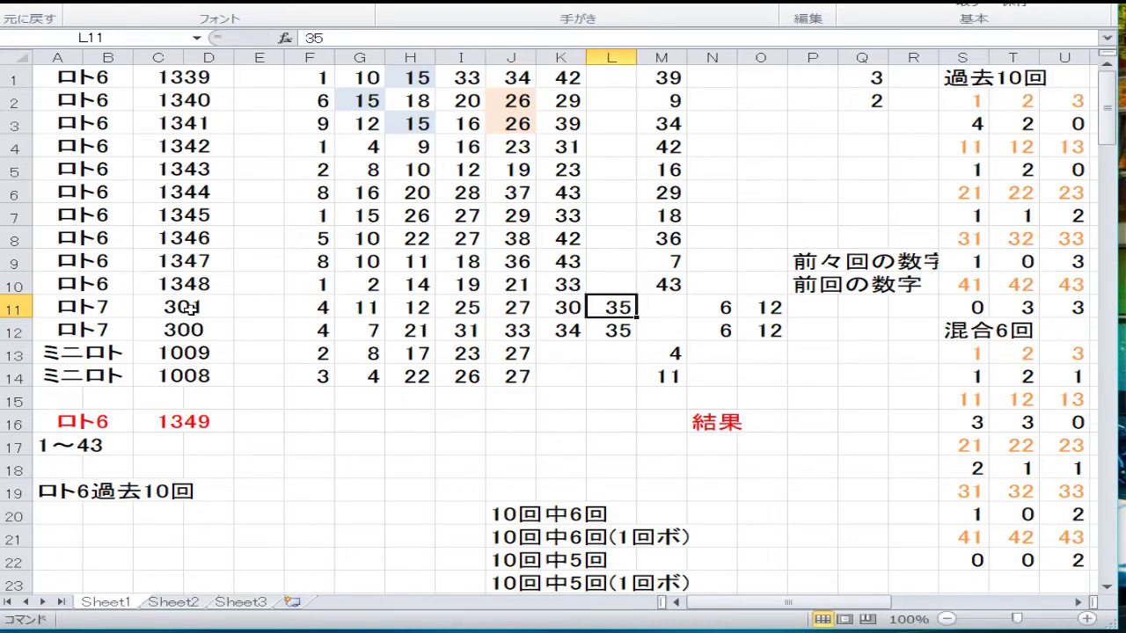
pyautogui.write('33')
pyautogui.press('Right')
# Enter the Loto 7 draw 301 bonus numbers 5 and 19 in N11 and O11
pyautogui.press('Right')
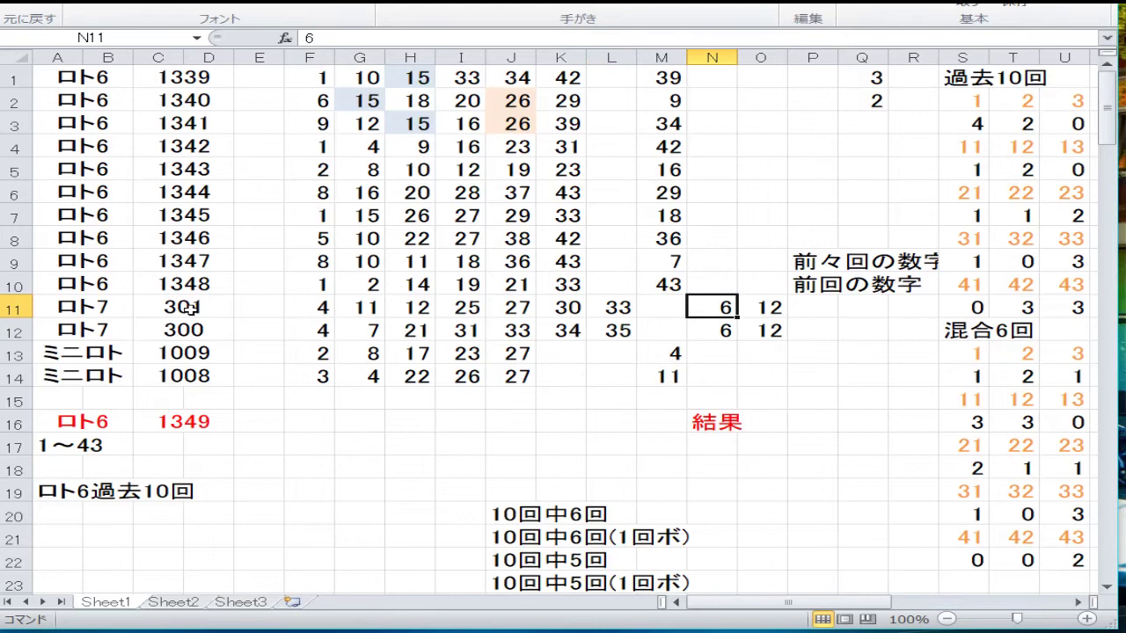
pyautogui.write('5')
pyautogui.press('Right')
pyautogui.write('19')
pyautogui.press('Return')
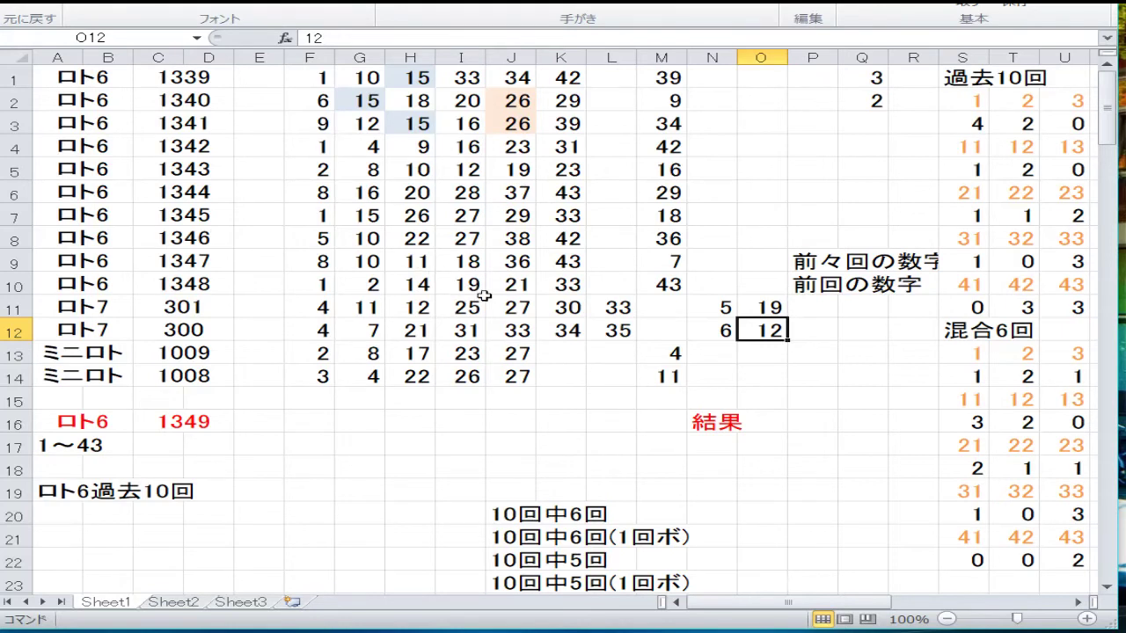
# Examine the COUNTIF formula for number 1 in S3 and the range of draws it covers
pyautogui.click(621, 325)
pyautogui.press('Right')
pyautogui.press('Right')
pyautogui.press('Right')
pyautogui.press('Right')
pyautogui.press('Right')
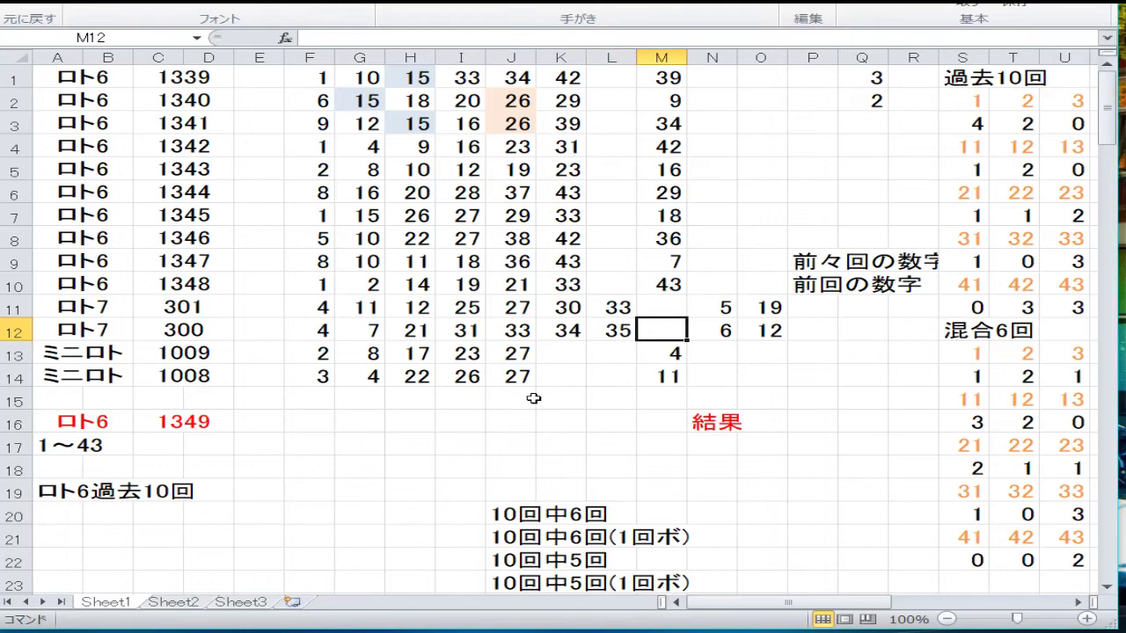
pyautogui.press('Right')
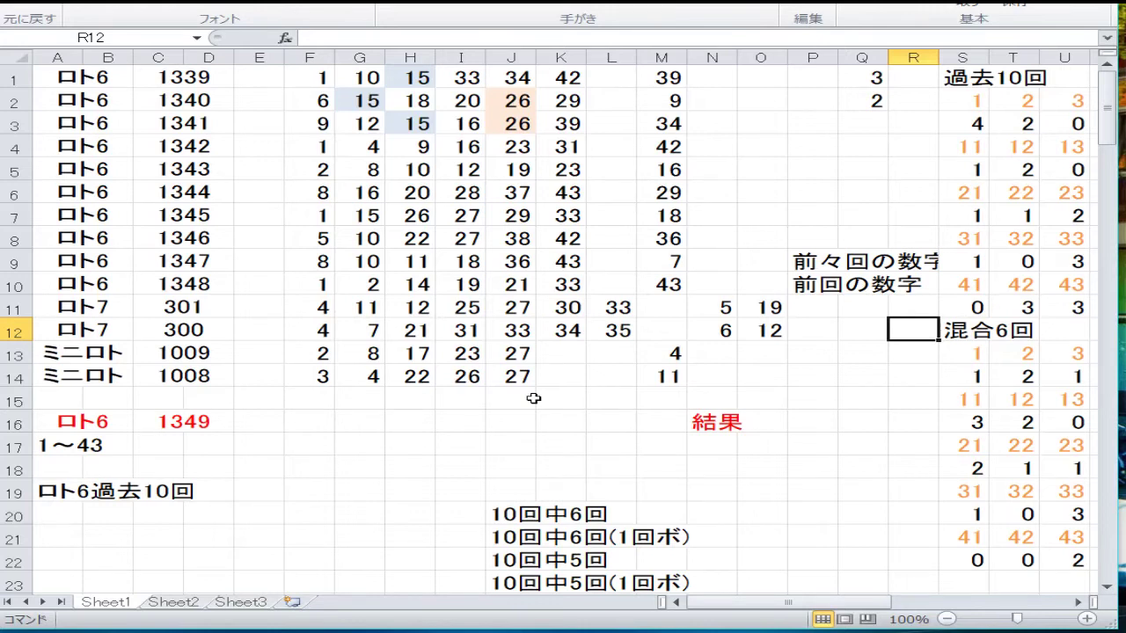
pyautogui.press('Right')
pyautogui.press('Up')
pyautogui.press('Up')
pyautogui.press('Up')
pyautogui.press('Up')
pyautogui.press('Up')
pyautogui.press('Up')
pyautogui.press('Up')
pyautogui.press('Up')
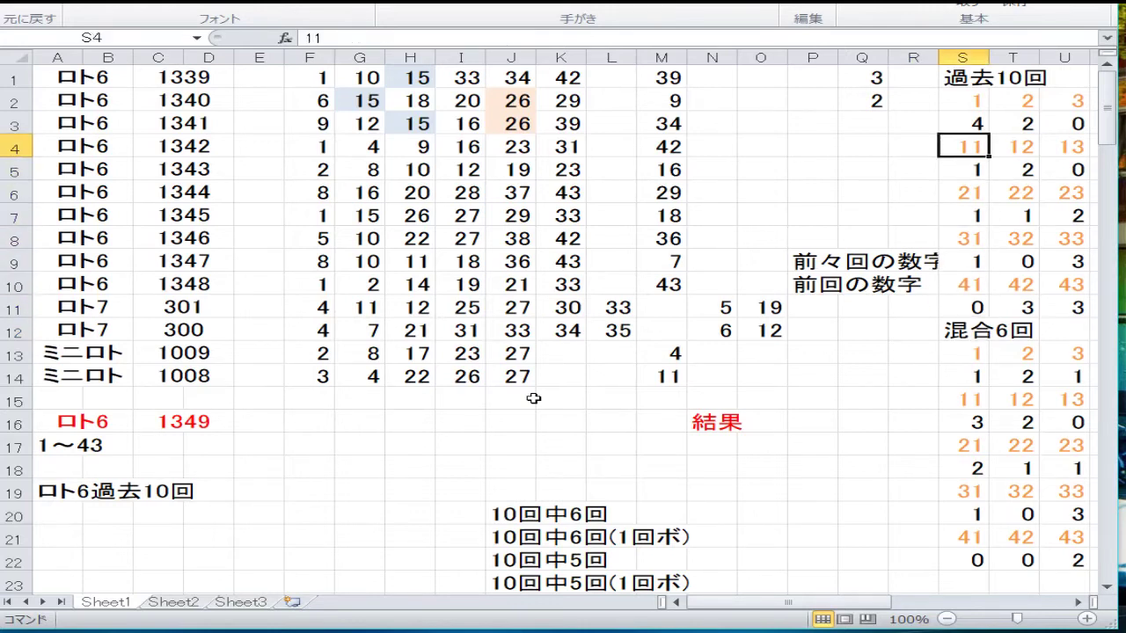
pyautogui.press('Up')
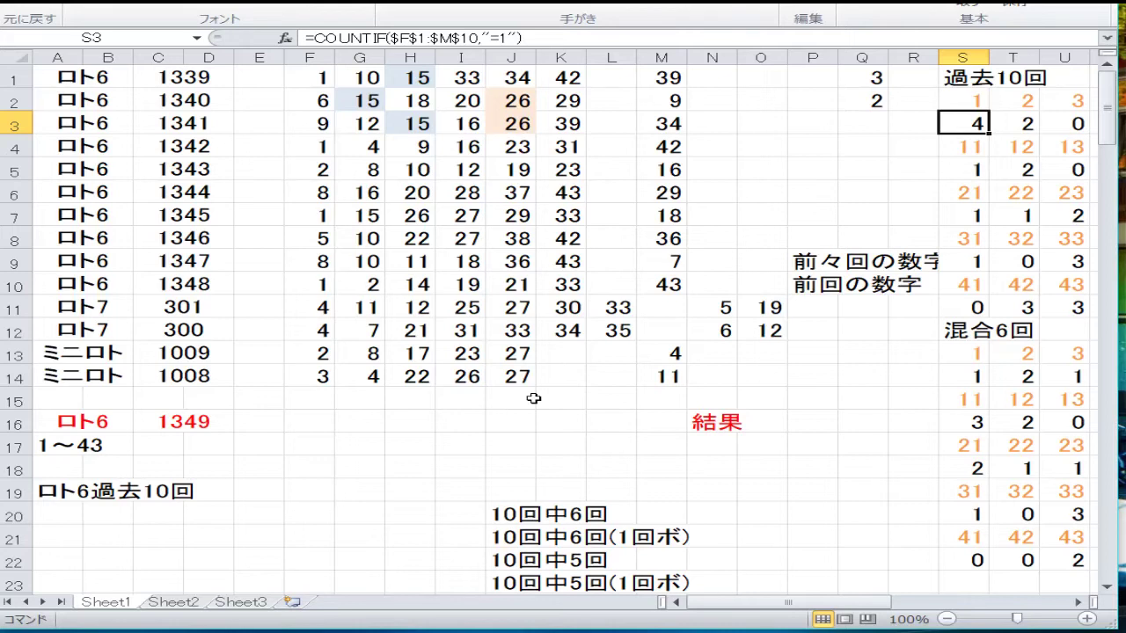
pyautogui.press('F2')
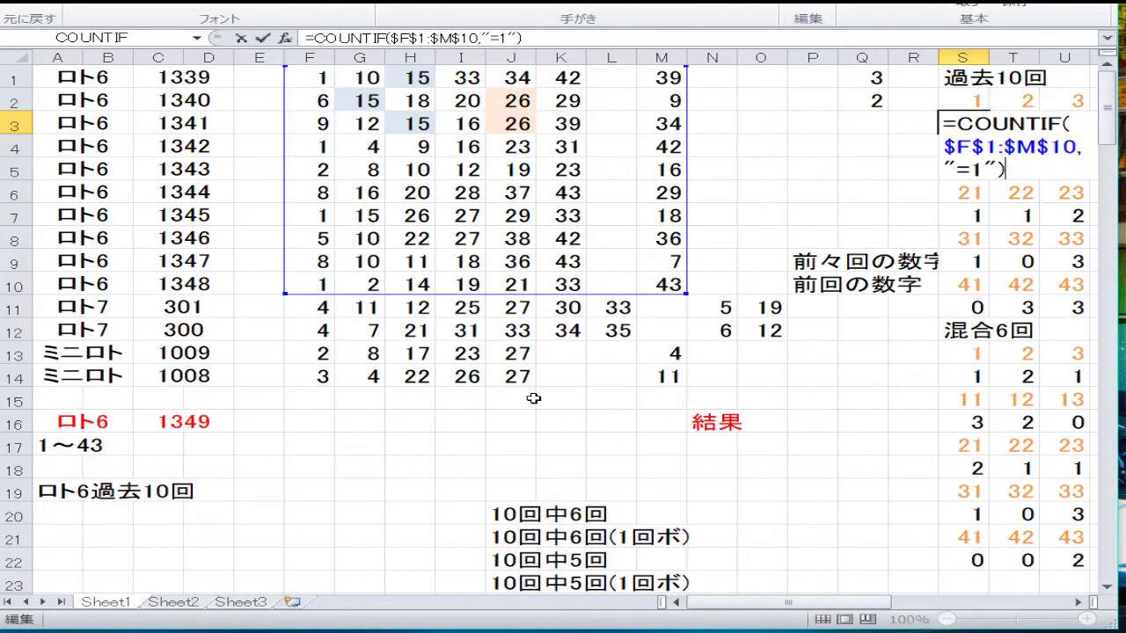
pyautogui.press('Return')
pyautogui.press('Up')
pyautogui.press('F2')
pyautogui.press('Return')
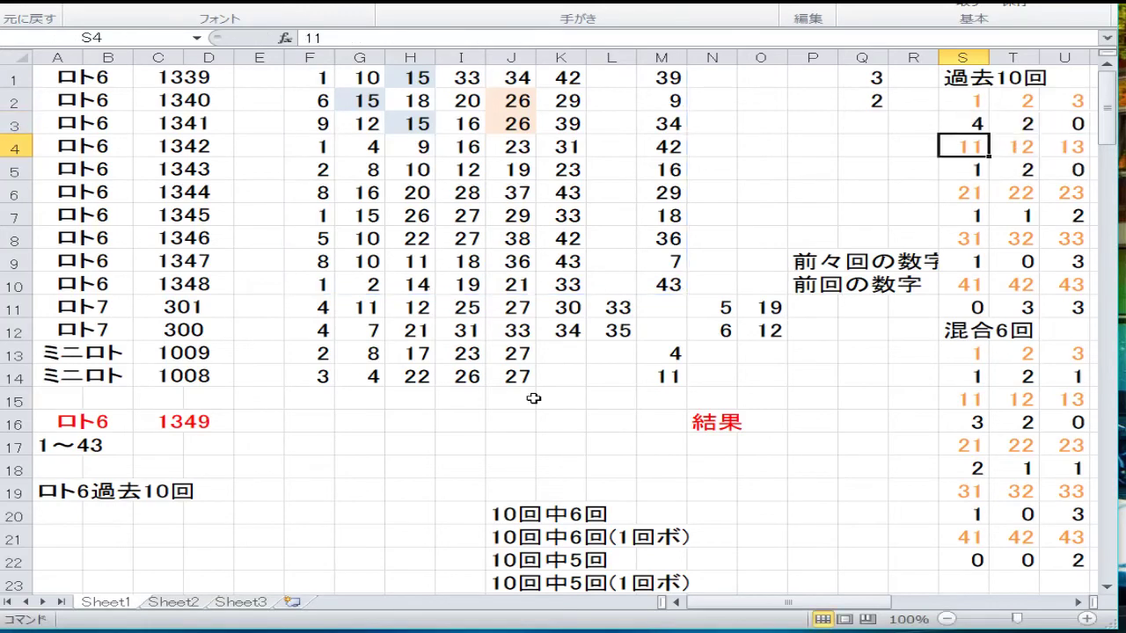
pyautogui.press('Up')
pyautogui.press('F2')
pyautogui.press('Return')
# Check the COUNTIF formulas for numbers 2 and 3 in T3 and U3 of the past-ten-draws table
pyautogui.press('Up')
pyautogui.press('Right')
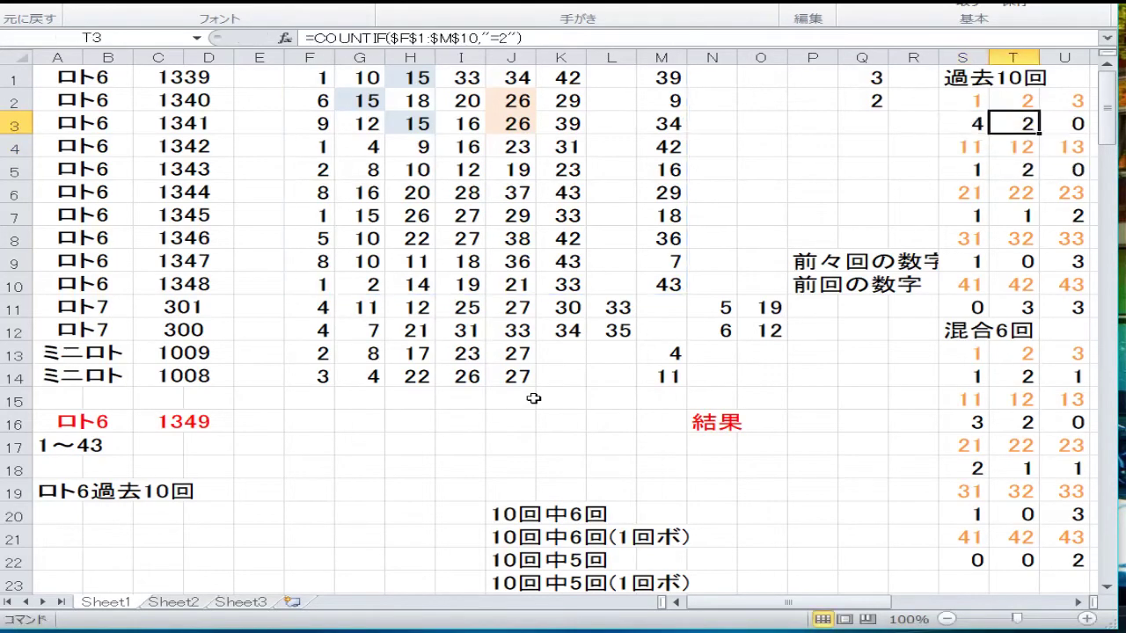
pyautogui.press('F2')
pyautogui.press('Return')
pyautogui.press('Up')
pyautogui.press('Left')
pyautogui.press('Left')
pyautogui.press('Right')
pyautogui.press('Right')
pyautogui.press('Right')
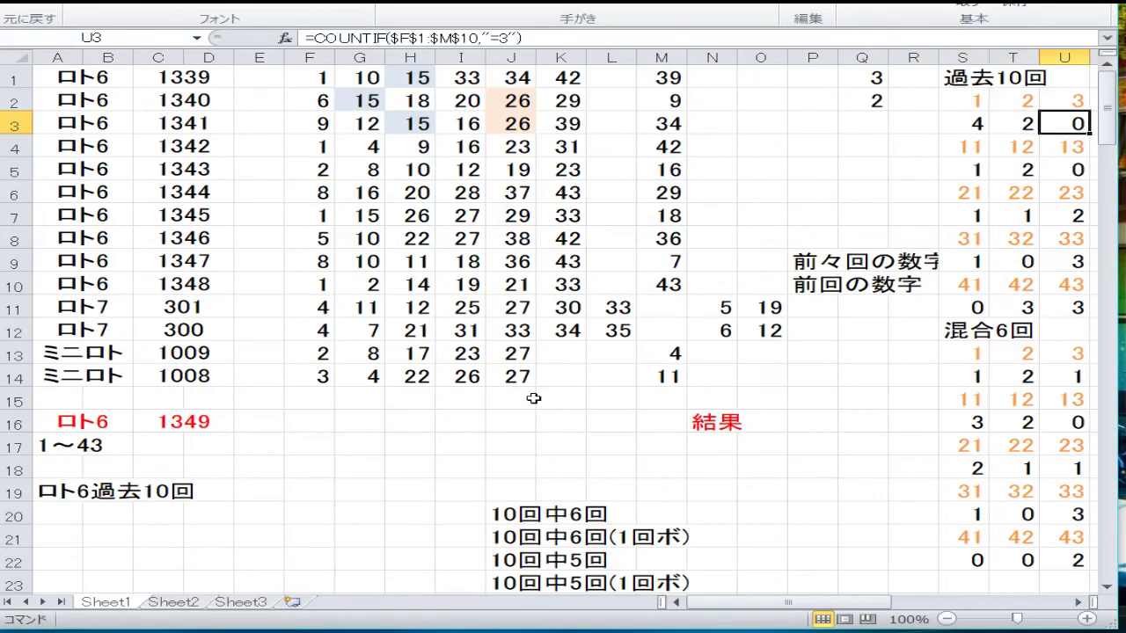
pyautogui.press('Right')
pyautogui.press('Left')
pyautogui.press('Left')
pyautogui.press('Left')
pyautogui.press('Left')
pyautogui.press('Left')
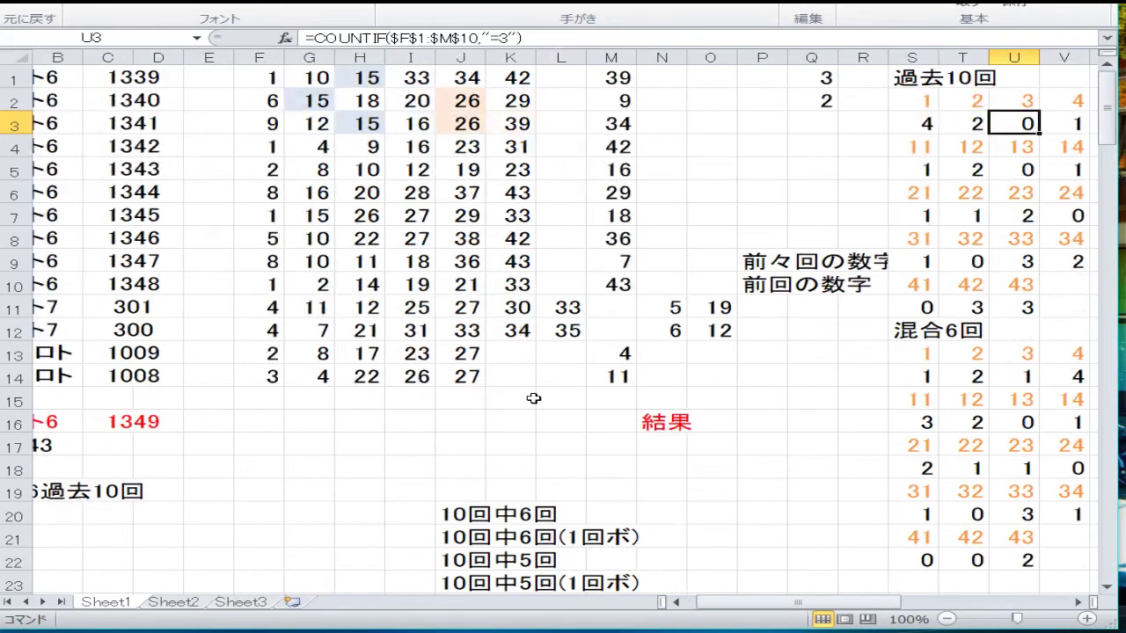
pyautogui.press('Home')
pyautogui.press('Right')
pyautogui.press('Right')
pyautogui.press('Right')
pyautogui.press('Right')
pyautogui.press('Right')
pyautogui.press('Right')
pyautogui.press('Right')
pyautogui.press('Right')
pyautogui.press('Right')
pyautogui.press('Right')
pyautogui.press('Right')
pyautogui.press('Right')
pyautogui.press('Right')
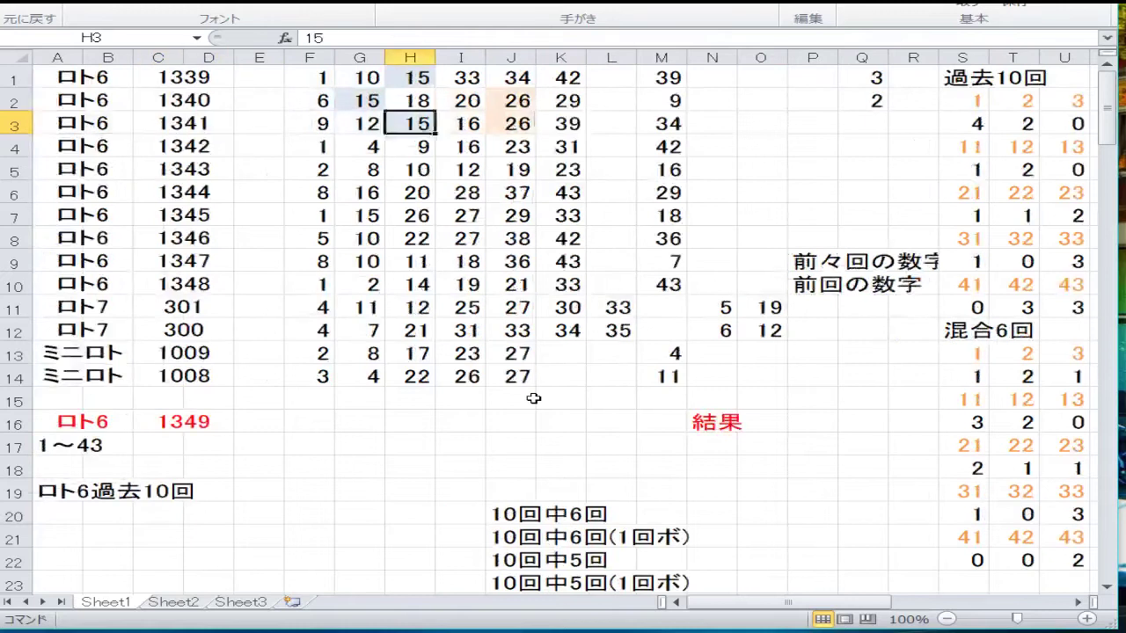
pyautogui.press('Right')
pyautogui.press('Right')
pyautogui.press('Right')
pyautogui.press('Right')
pyautogui.press('Right')
pyautogui.press('Right')
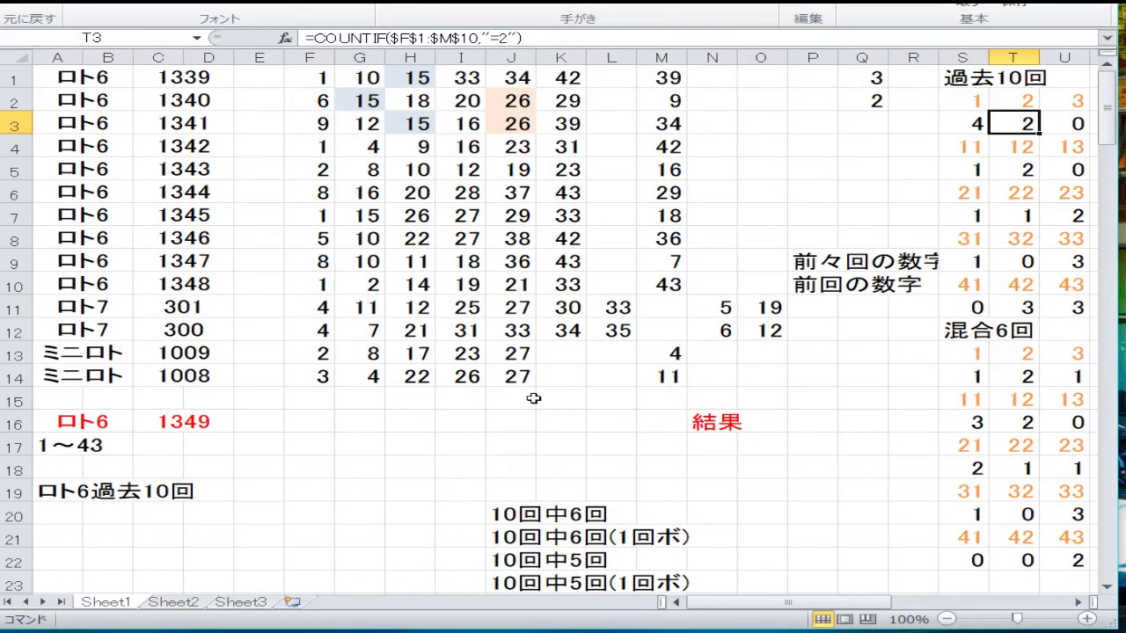
pyautogui.press('Left')
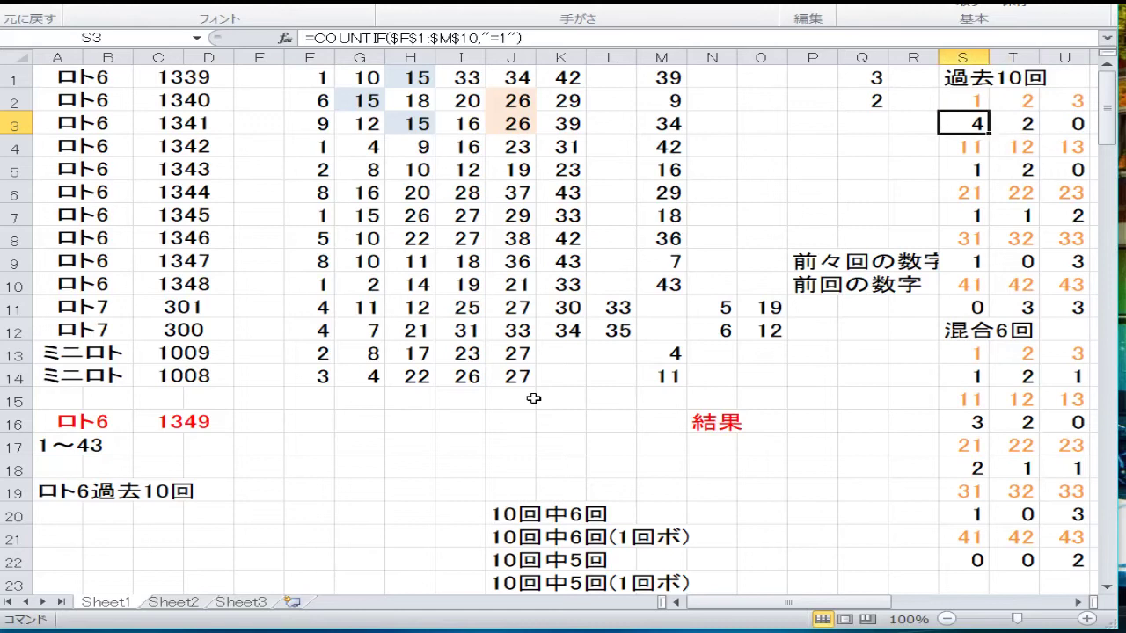
pyautogui.press('Left')
pyautogui.press('Left')
pyautogui.press('Left')
pyautogui.press('Left')
pyautogui.press('Left')
pyautogui.press('Left')
pyautogui.press('Left')
pyautogui.press('Left')
pyautogui.press('Left')
pyautogui.press('Left')
pyautogui.press('Left')
pyautogui.press('Left')
pyautogui.press('Left')
pyautogui.press('Left')
pyautogui.press('Left')
pyautogui.press('Left')
pyautogui.press('Left')
pyautogui.press('Left')
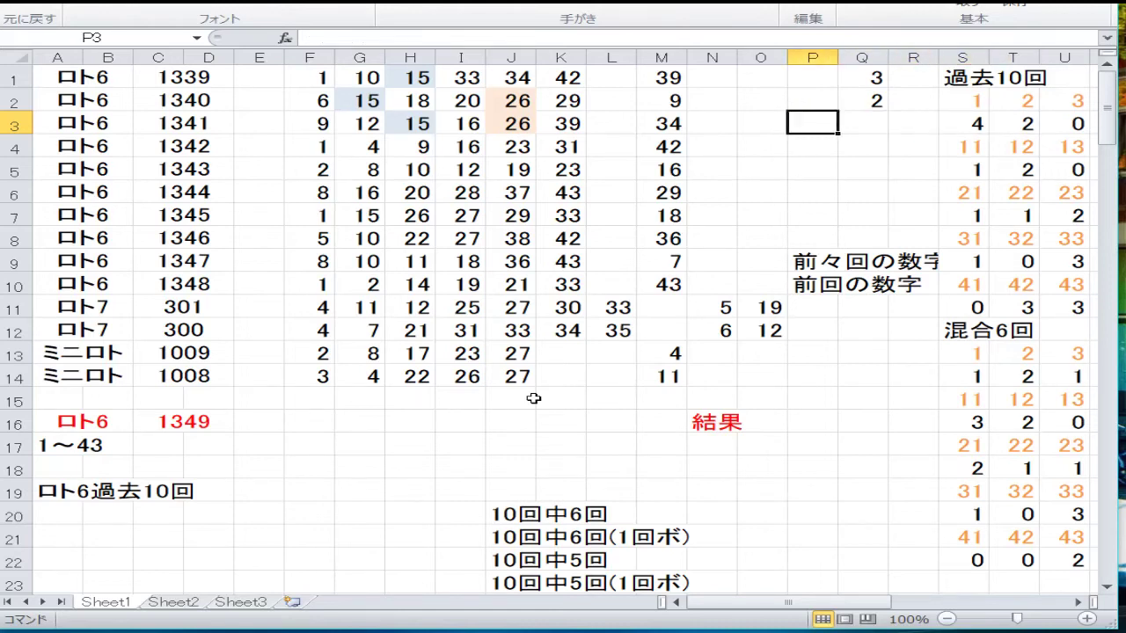
pyautogui.press('Right')
pyautogui.press('Right')
pyautogui.press('Right')
pyautogui.press('Right')
pyautogui.press('Right')
pyautogui.press('Right')
pyautogui.press('Right')
pyautogui.press('Right')
pyautogui.press('Right')
pyautogui.press('Right')
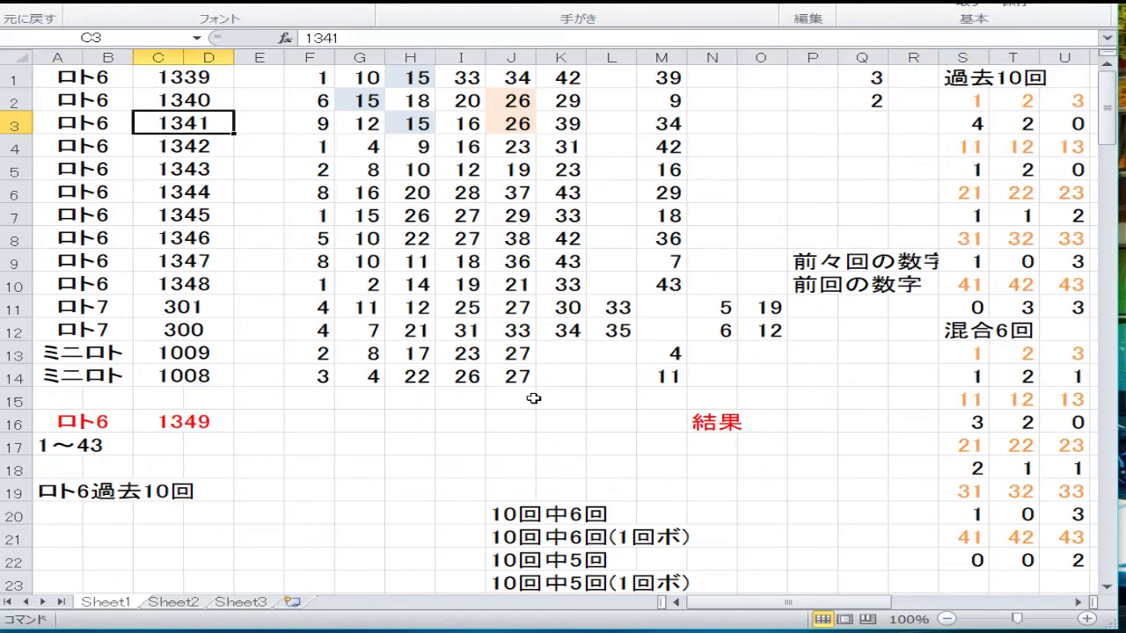
pyautogui.press('Right')
pyautogui.press('Right')
pyautogui.press('Right')
pyautogui.press('Right')
pyautogui.press('Right')
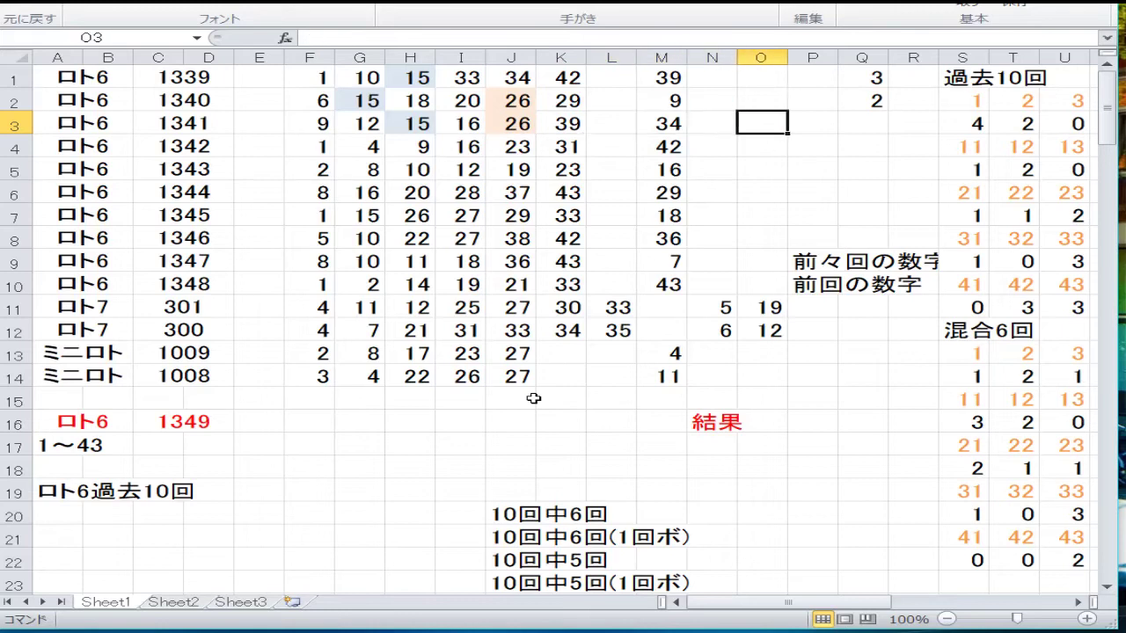
pyautogui.press('Left')
pyautogui.press('Left')
pyautogui.press('Left')
pyautogui.press('Left')
pyautogui.press('Left')
pyautogui.press('Left')
pyautogui.press('Left')
pyautogui.press('Left')
pyautogui.press('Left')
pyautogui.press('Left')
pyautogui.press('Left')
pyautogui.press('Left')
pyautogui.press('Left')
pyautogui.press('Left')
pyautogui.press('Left')
pyautogui.press('Left')
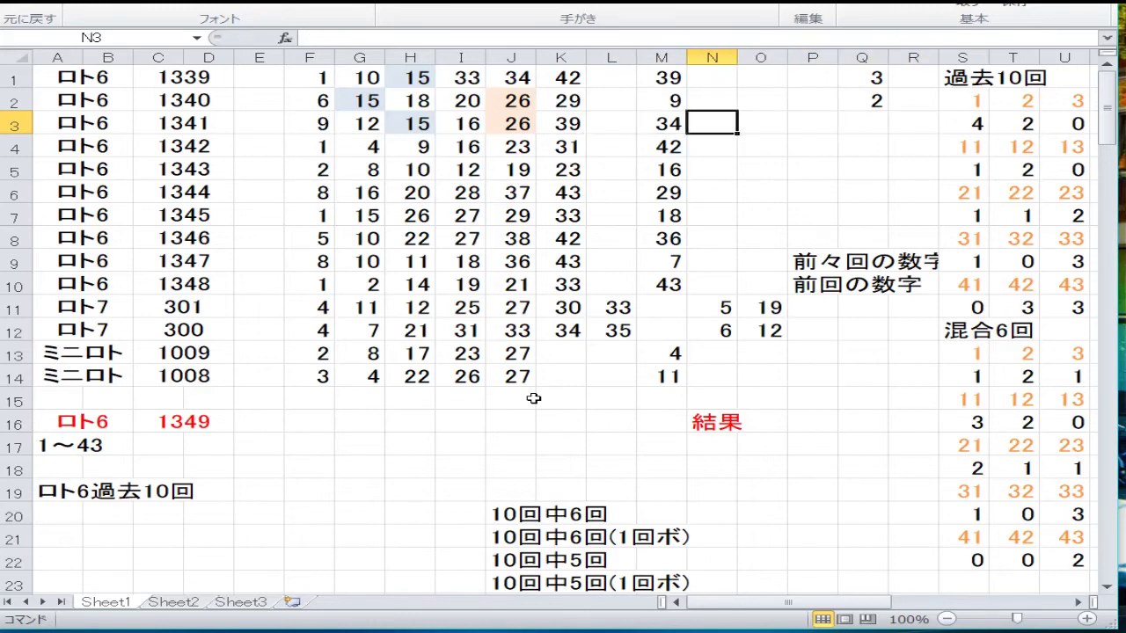
pyautogui.press('Up')
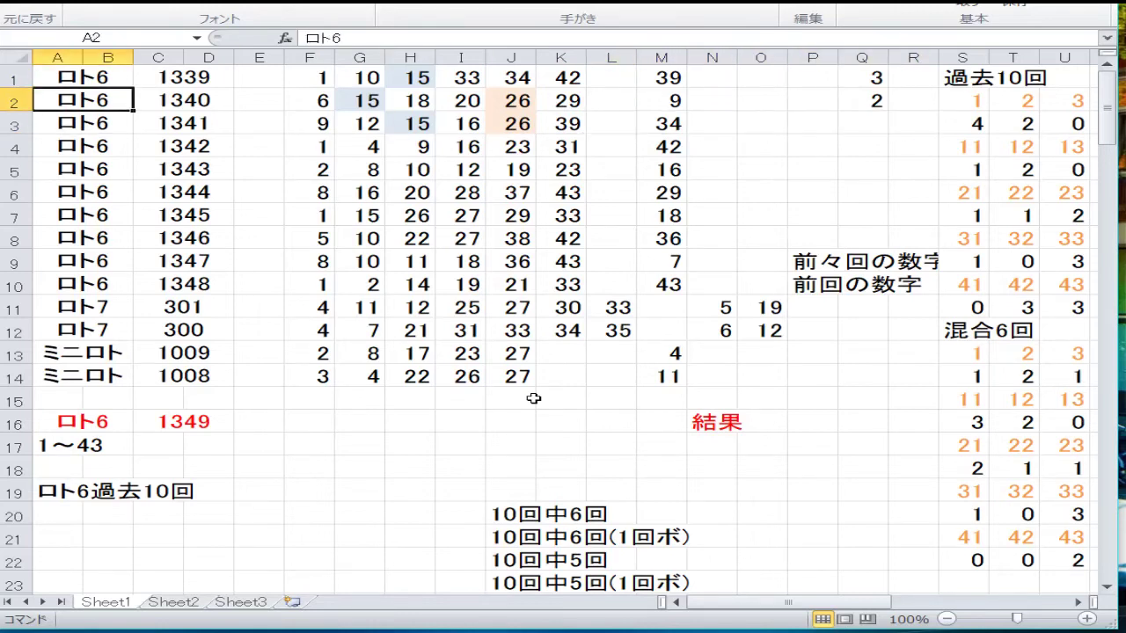
pyautogui.press('Down')
pyautogui.press('Down')
pyautogui.press('Down')
pyautogui.press('Down')
pyautogui.press('Down')
pyautogui.press('Down')
pyautogui.press('Down')
pyautogui.press('Down')
pyautogui.press('Down')
pyautogui.press('Down')
pyautogui.press('Down')
pyautogui.press('Down')
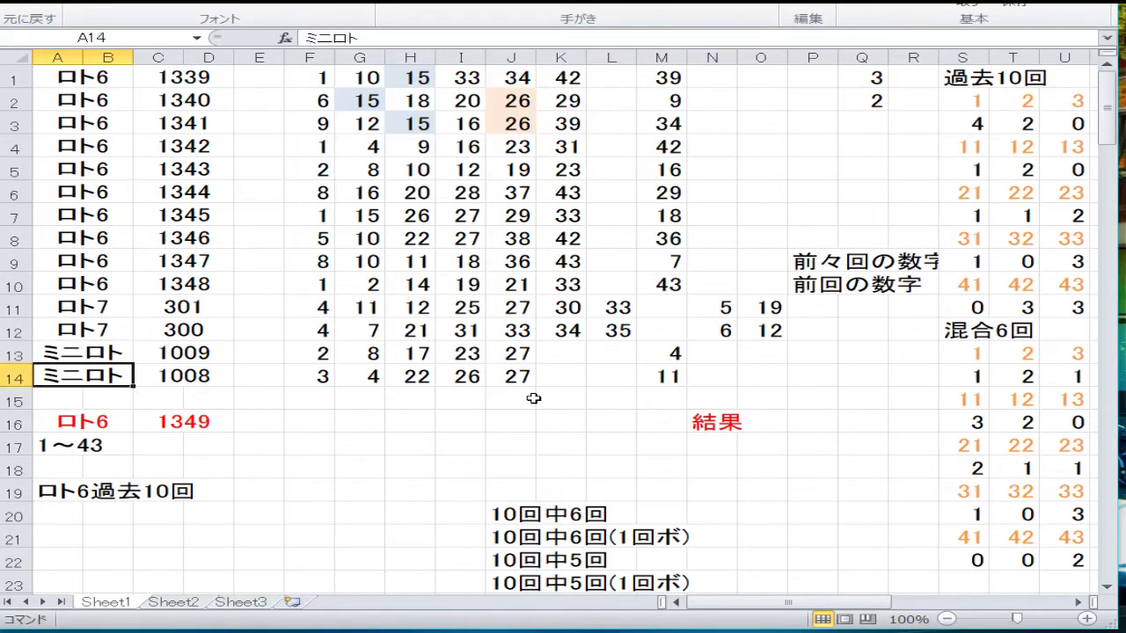
# Inspect the COUNTIF formulas for numbers 1 and 2 in S3 and T3, including the range of draws they cover
pyautogui.press('Up')
pyautogui.press('Up')
pyautogui.press('Up')
pyautogui.press('Up')
pyautogui.press('Up')
pyautogui.press('Up')
pyautogui.press('Up')
pyautogui.press('Up')
pyautogui.press('Up')
pyautogui.press('Up')
pyautogui.press('Up')
pyautogui.press('Up')
pyautogui.press('Up')
pyautogui.press('Right')
pyautogui.press('Right')
pyautogui.press('Right')
pyautogui.press('Right')
pyautogui.press('Right')
pyautogui.press('Right')
pyautogui.press('Right')
pyautogui.press('Right')
pyautogui.press('Right')
pyautogui.press('Right')
pyautogui.press('Right')
pyautogui.press('Right')
pyautogui.press('Right')
pyautogui.press('Right')
pyautogui.press('Right')
pyautogui.press('Right')
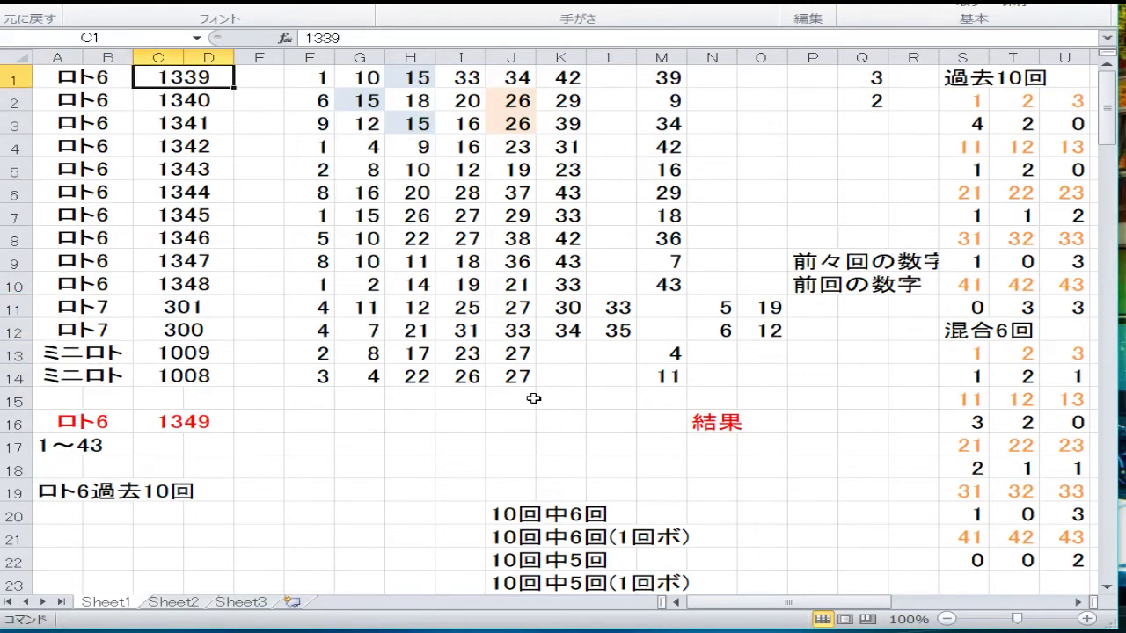
pyautogui.press('Down')
pyautogui.press('Right')
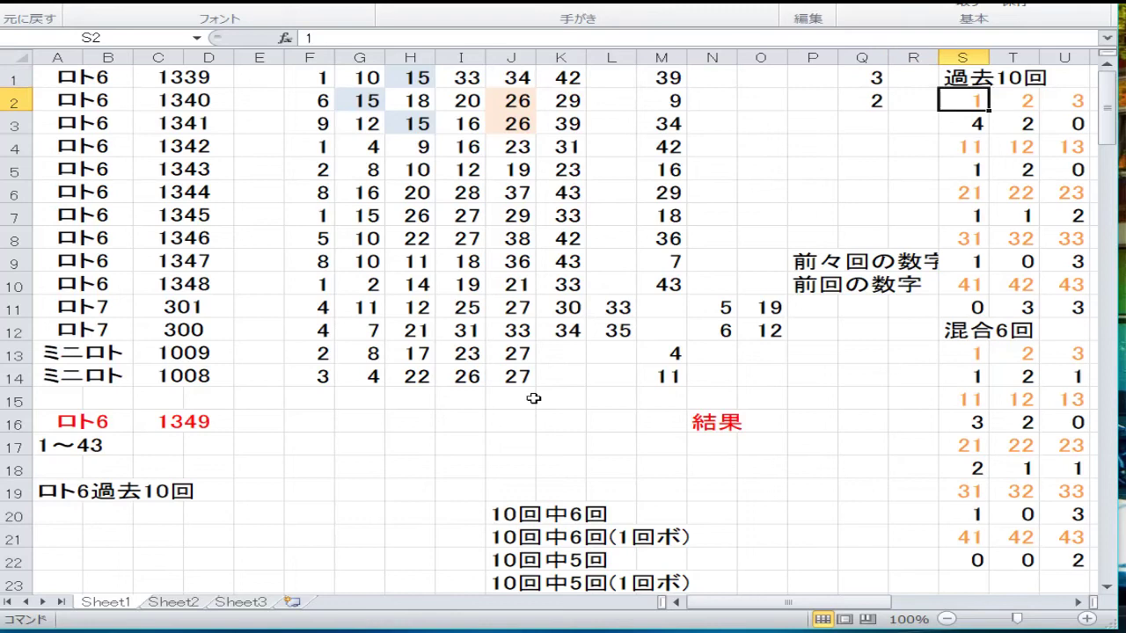
pyautogui.press('Right')
pyautogui.press('Down')
pyautogui.press('Left')
pyautogui.press('F2')
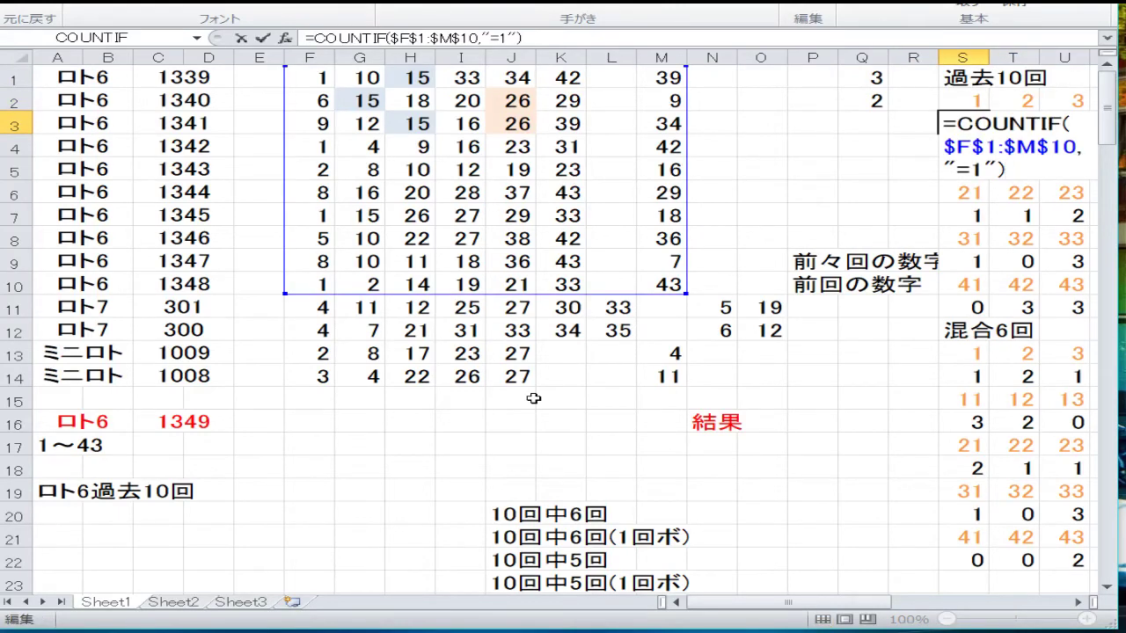
pyautogui.press('Return')
pyautogui.press('Up')
pyautogui.press('Right')
pyautogui.press('F2')
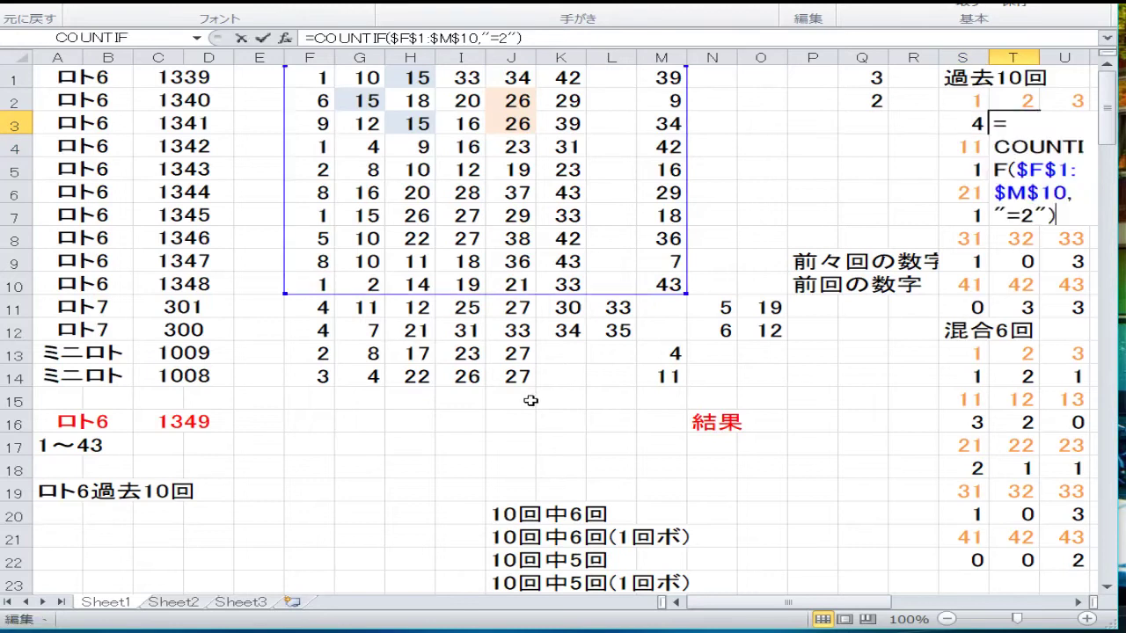
pyautogui.press('Return')
pyautogui.press('Up')
# Look across row 3 from the 過去10回 counts to the 過去10回ボーナス数字 table and its COUNTIF formulas
pyautogui.press('Right')
pyautogui.press('Right')
pyautogui.press('Right')
pyautogui.press('Right')
pyautogui.press('Right')
pyautogui.press('Right')
pyautogui.press('Right')
pyautogui.press('Right')
pyautogui.press('Right')
pyautogui.press('Right')
pyautogui.press('Right')
pyautogui.press('Right')
pyautogui.press('Right')
pyautogui.press('Right')
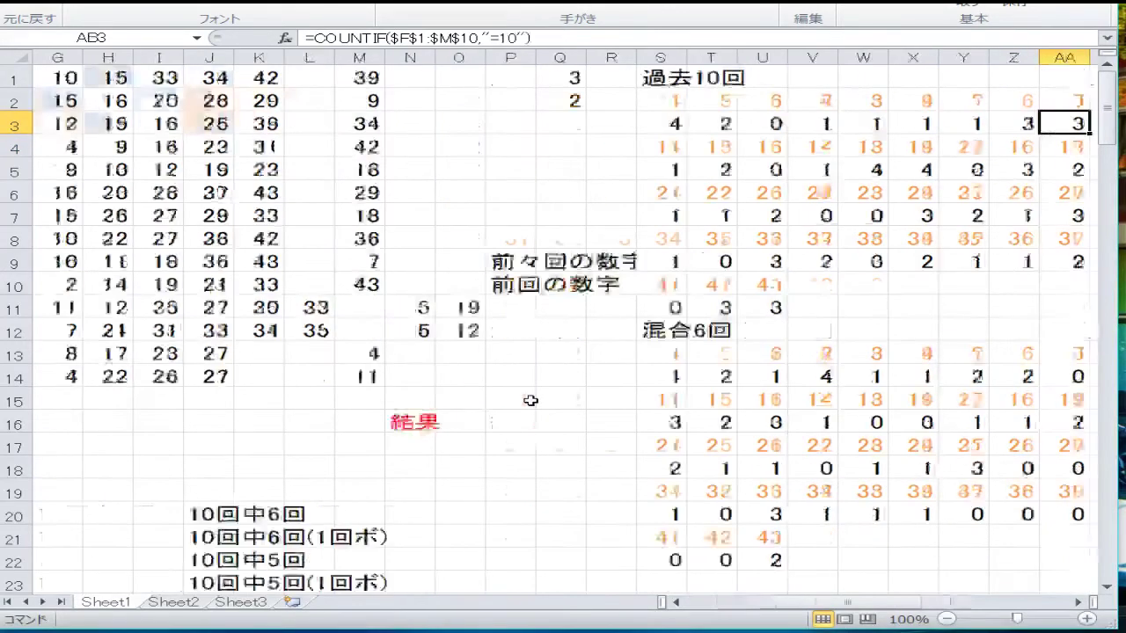
pyautogui.press('Right')
pyautogui.press('Right')
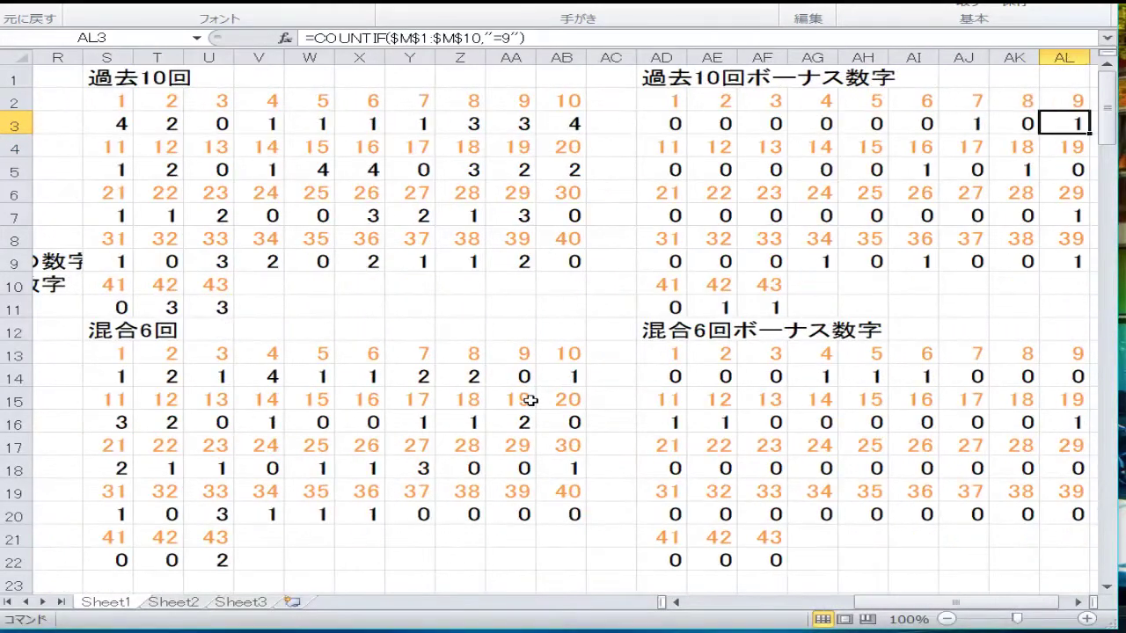
# Look back along the row 5 counts of the bonus and past-ten-draws tables and return to S3
pyautogui.press('Left')
pyautogui.press('Left')
pyautogui.press('Left')
pyautogui.press('Left')
pyautogui.press('Left')
pyautogui.press('Down')
pyautogui.press('Down')
pyautogui.press('Left')
pyautogui.press('Left')
pyautogui.press('Left')
pyautogui.press('Left')
pyautogui.press('Left')
pyautogui.press('Left')
pyautogui.press('Left')
pyautogui.press('Left')
pyautogui.press('Left')
pyautogui.press('Left')
pyautogui.press('Left')
pyautogui.press('Left')
pyautogui.press('Left')
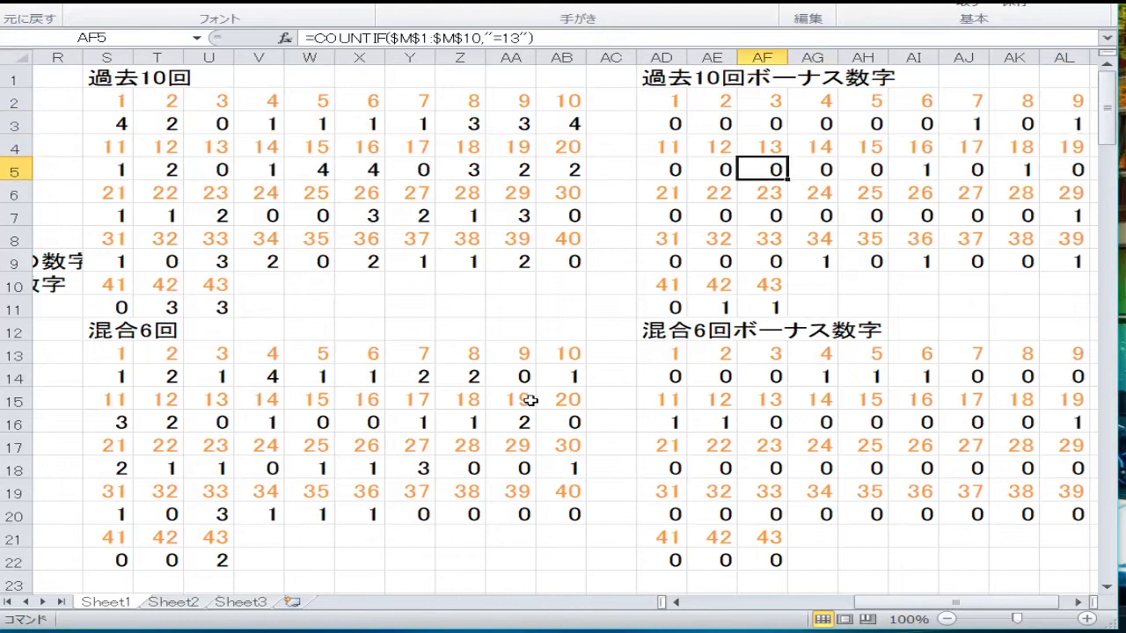
pyautogui.press('Left')
pyautogui.press('Up')
pyautogui.press('Up')
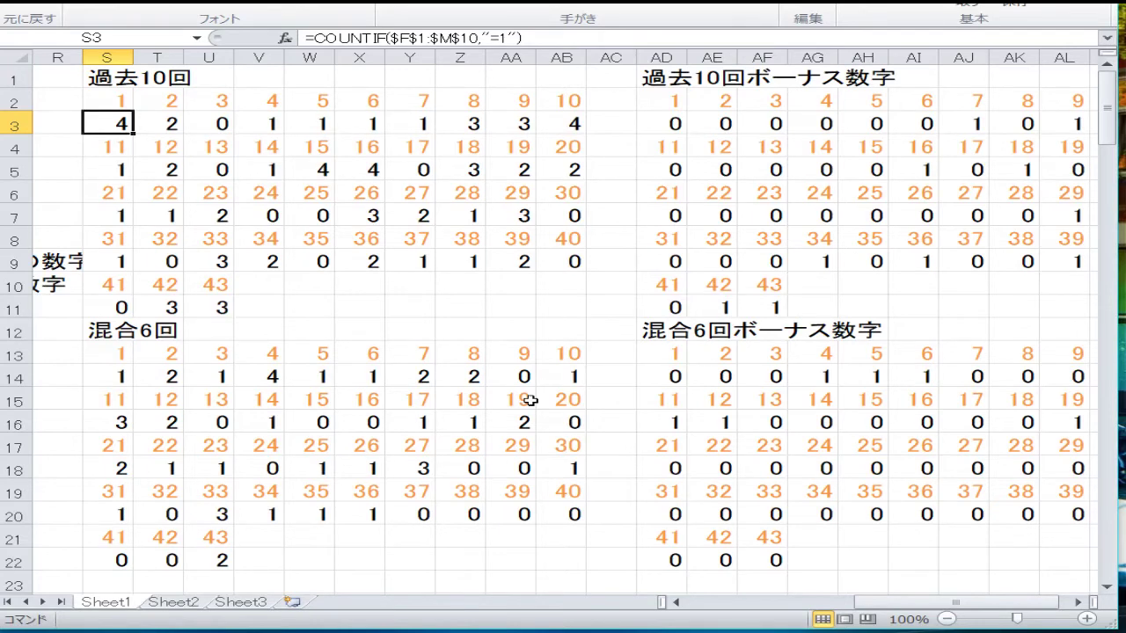
# Review the row 3 counts for numbers 1 to 10 in both past-ten-draws tables, from S3 through the bonus table's last column
pyautogui.press('Right')
pyautogui.press('Right')
pyautogui.press('Right')
pyautogui.press('Right')
pyautogui.press('Right')
pyautogui.press('Right')
pyautogui.press('Right')
pyautogui.press('Right')
pyautogui.press('Right')
pyautogui.press('Right')
pyautogui.press('Right')
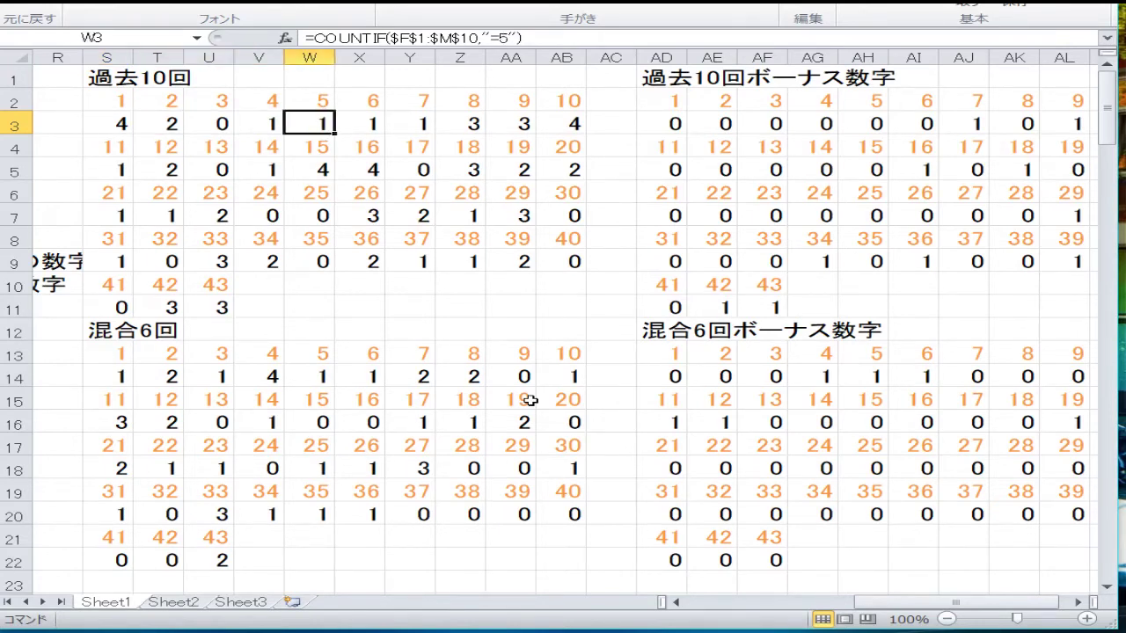
pyautogui.press('Right')
pyautogui.press('Right')
pyautogui.press('Right')
pyautogui.press('Right')
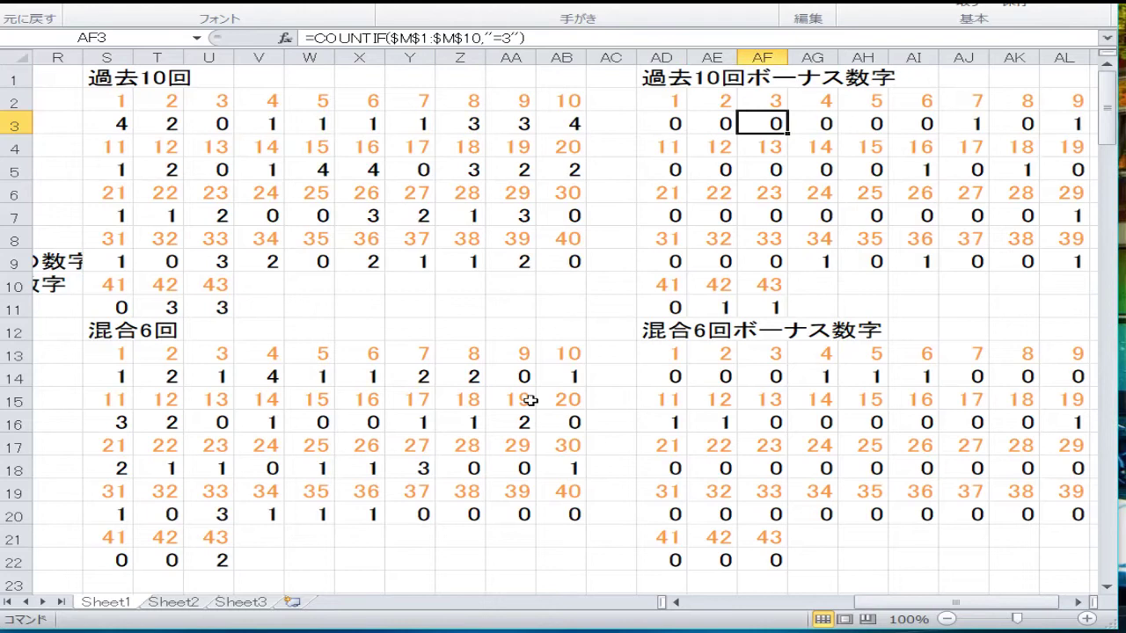
pyautogui.press('Right')
pyautogui.press('Right')
pyautogui.press('Right')
pyautogui.press('Right')
pyautogui.press('Right')
pyautogui.press('Right')
pyautogui.press('Right')
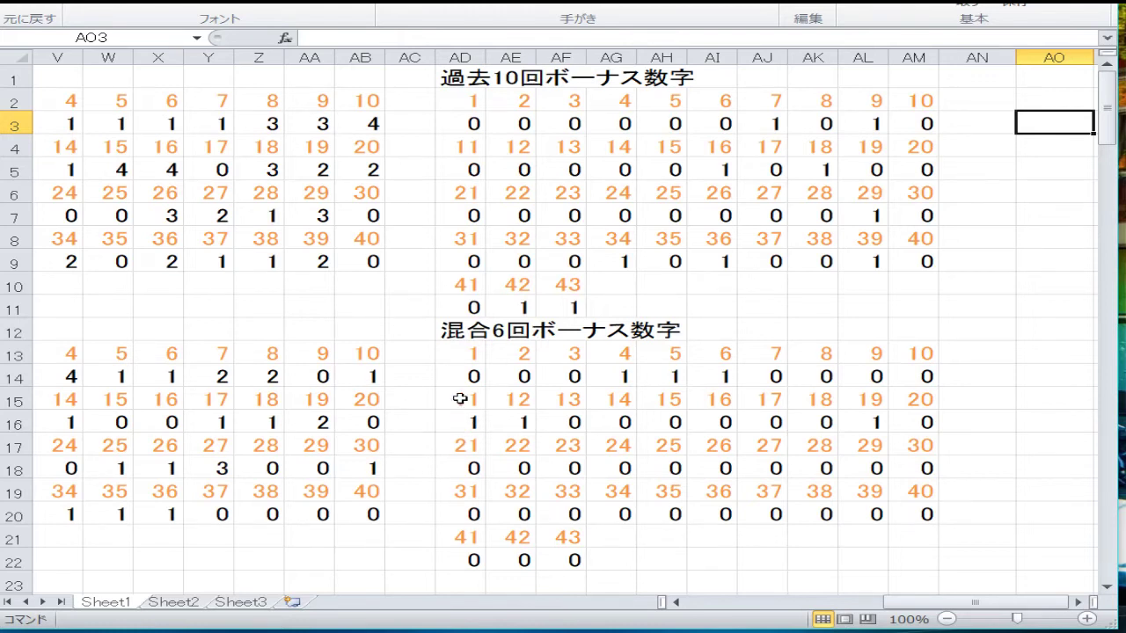
# Return to the start of the 過去10回 table and recheck the COUNTIF formula for number 1 in S3
pyautogui.press('Left')
pyautogui.press('Left')
pyautogui.press('Left')
pyautogui.press('Left')
pyautogui.press('Left')
pyautogui.press('Left')
pyautogui.press('Left')
pyautogui.press('Left')
pyautogui.press('Left')
pyautogui.press('Left')
pyautogui.press('Left')
pyautogui.press('Left')
pyautogui.press('Left')
pyautogui.press('Left')
pyautogui.press('Left')
pyautogui.press('Left')
pyautogui.press('Left')
pyautogui.press('Left')
pyautogui.press('Left')
pyautogui.press('Left')
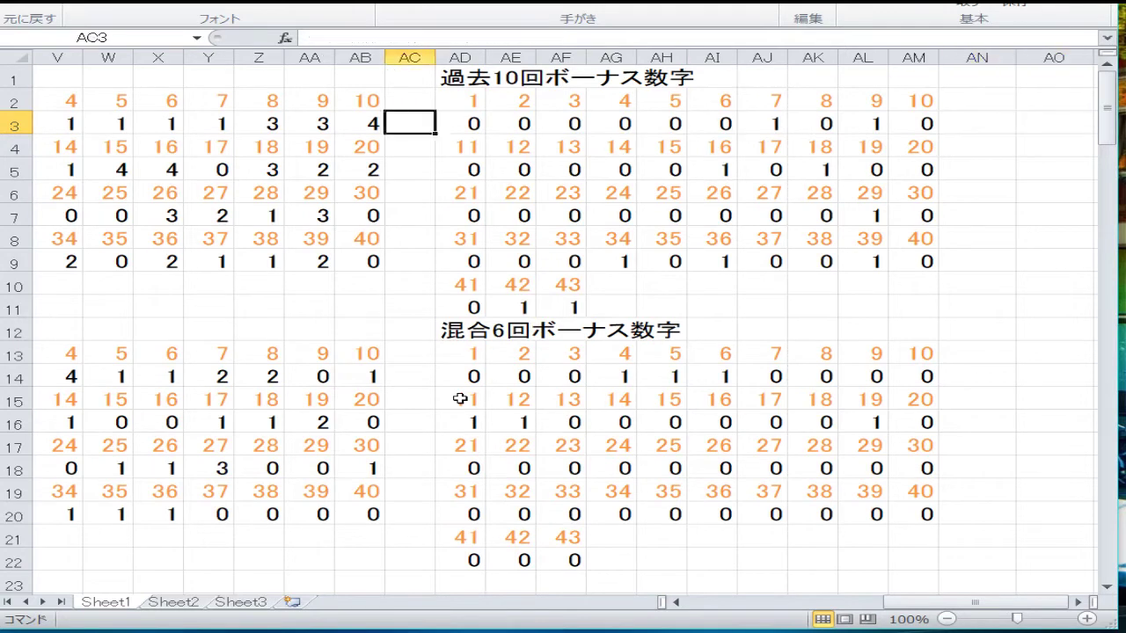
pyautogui.press('Left')
pyautogui.press('Left')
pyautogui.press('Left')
pyautogui.press('Left')
pyautogui.press('Left')
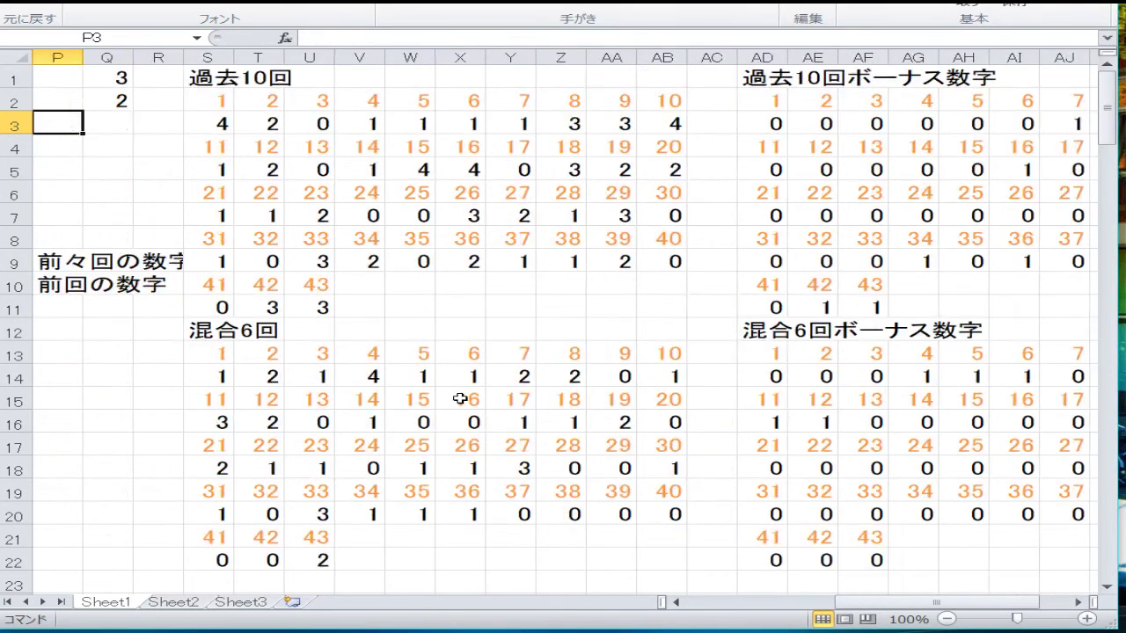
pyautogui.press('Right')
pyautogui.press('Right')
pyautogui.press('Right')
pyautogui.press('Right')
pyautogui.press('Left')
pyautogui.press('F2')
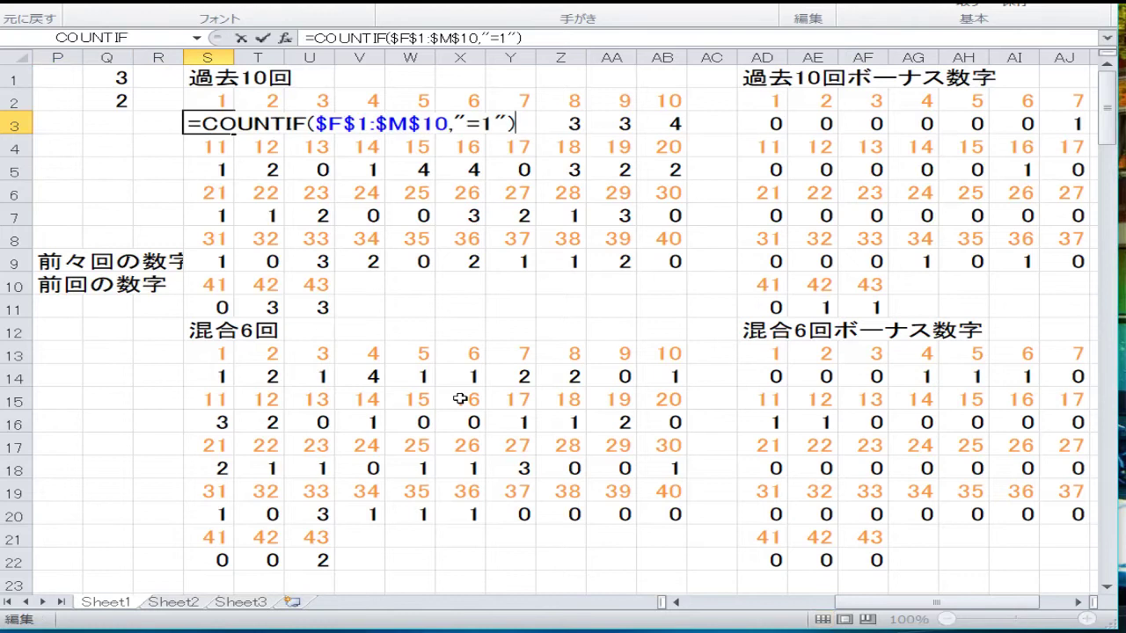
pyautogui.press('Return')
# Check the COUNTIF formulas for numbers 11 and 21 in S5 and S7 of the past-ten-draws table
pyautogui.press('Down')
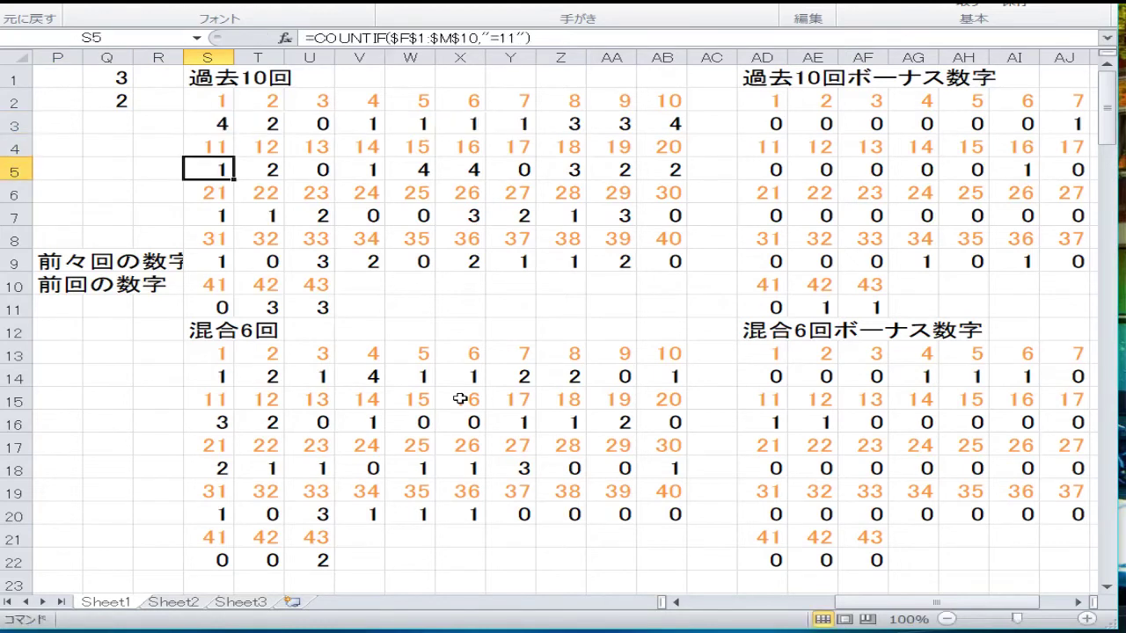
pyautogui.press('F2')
pyautogui.press('Return')
pyautogui.press('Down')
pyautogui.press('F2')
pyautogui.press('Return')
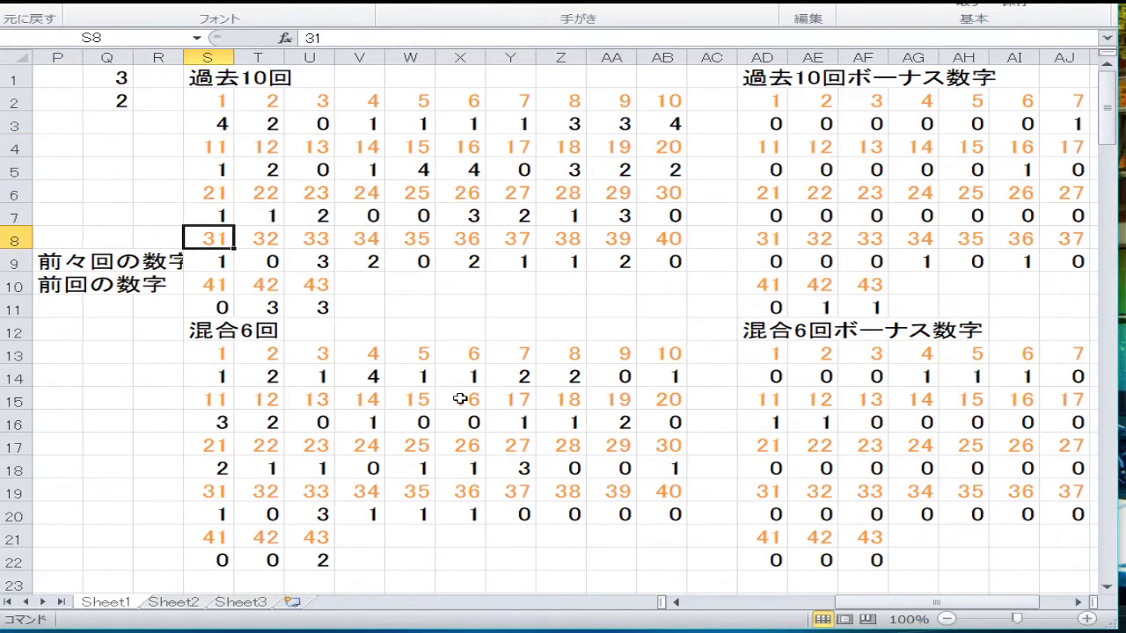
# Move from S8 down to row 14 and look back across the draw results feeding the 混合6回 counts
pyautogui.press('Down')
pyautogui.press('Down')
pyautogui.press('Down')
pyautogui.press('Down')
pyautogui.press('Down')
pyautogui.press('Down')
pyautogui.press('Left')
pyautogui.press('Left')
pyautogui.press('Left')
pyautogui.press('Left')
pyautogui.press('Left')
pyautogui.press('Left')
pyautogui.press('Left')
pyautogui.press('Left')
pyautogui.press('Left')
pyautogui.press('Left')
pyautogui.press('Left')
pyautogui.press('Left')
pyautogui.press('Left')
pyautogui.press('Left')
pyautogui.press('Left')
pyautogui.press('Left')
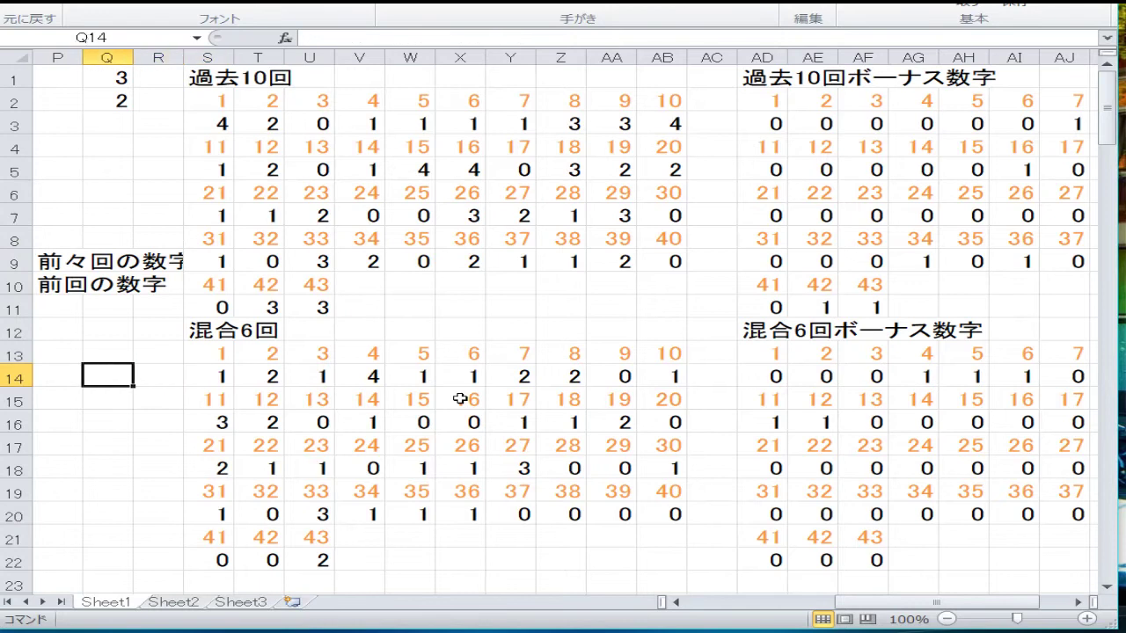
# Review the row 14 COUNTIF formulas for numbers 1 to 10 in the 混合6回 table
pyautogui.press('Right')
pyautogui.press('Right')
pyautogui.press('Right')
pyautogui.press('Right')
pyautogui.press('Right')
pyautogui.press('Right')
pyautogui.press('Right')
pyautogui.press('Right')
pyautogui.press('Right')
pyautogui.press('Right')
pyautogui.press('Right')
pyautogui.press('Right')
pyautogui.press('Right')
pyautogui.press('Right')
pyautogui.press('Right')
pyautogui.press('Right')
pyautogui.press('Right')
pyautogui.press('Right')
pyautogui.press('Right')
pyautogui.press('Right')
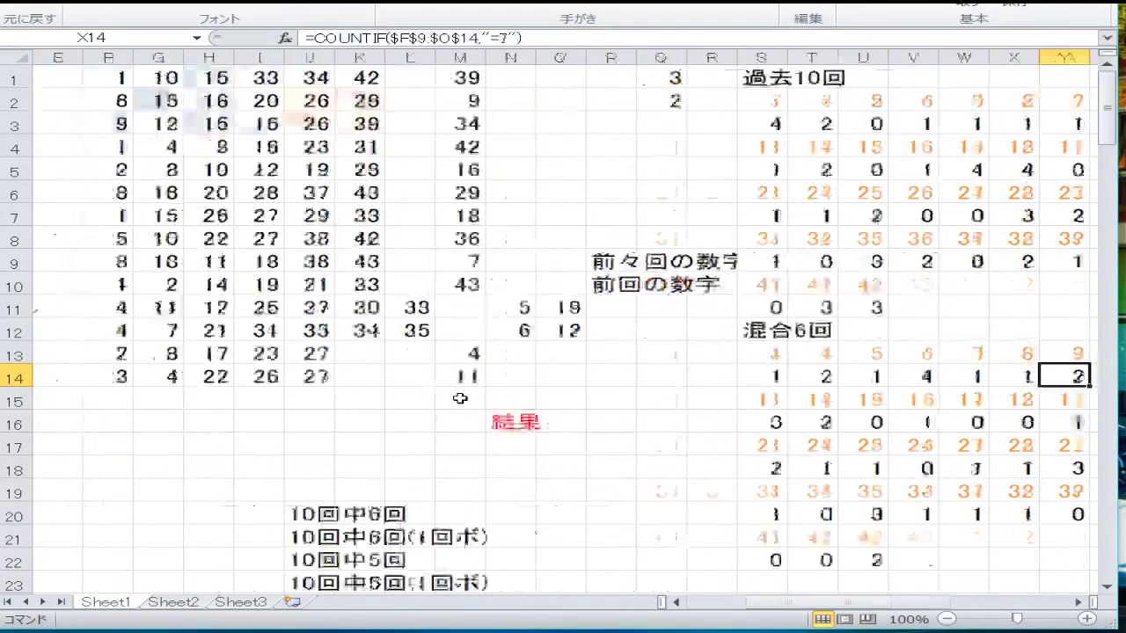
pyautogui.press('Left')
pyautogui.press('Left')
pyautogui.press('Left')
pyautogui.press('Left')
pyautogui.press('Left')
pyautogui.press('Left')
pyautogui.press('Left')
pyautogui.press('Left')
pyautogui.press('Left')
pyautogui.press('Left')
pyautogui.press('Left')
pyautogui.press('Left')
pyautogui.press('Left')
pyautogui.press('Left')
pyautogui.press('Left')
pyautogui.press('Left')
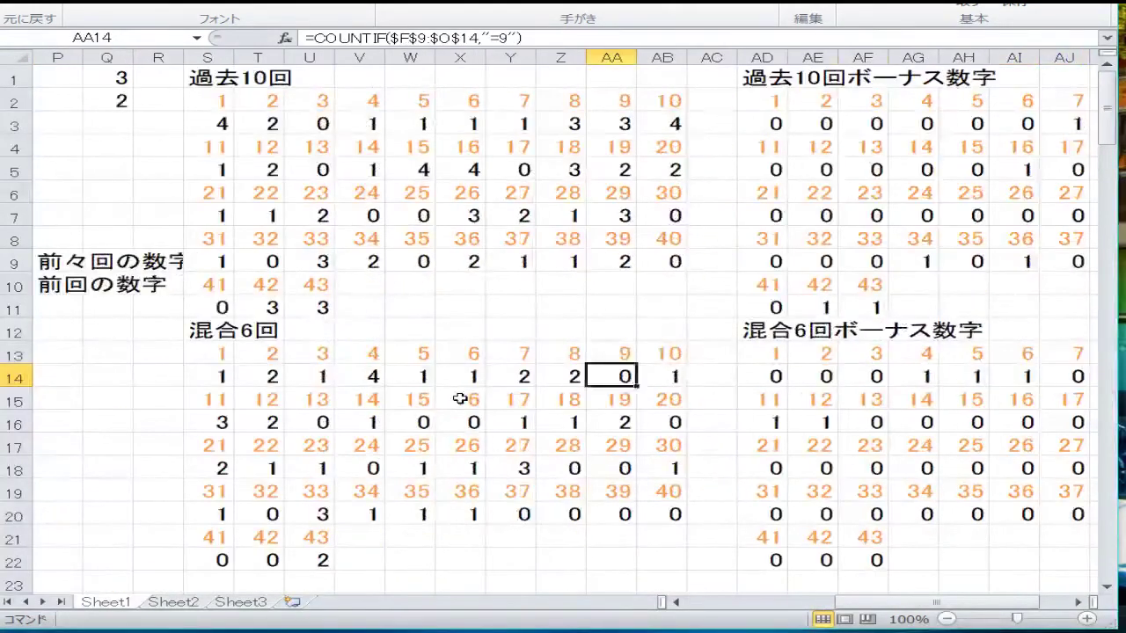
# Look down the first column of the 混合6回 table to number 41 in S21 and return to S14
pyautogui.press('Down')
pyautogui.press('Down')
pyautogui.press('Down')
pyautogui.press('Down')
pyautogui.press('Down')
pyautogui.press('Down')
pyautogui.press('Down')
pyautogui.press('Down')
pyautogui.press('Down')
pyautogui.press('Down')
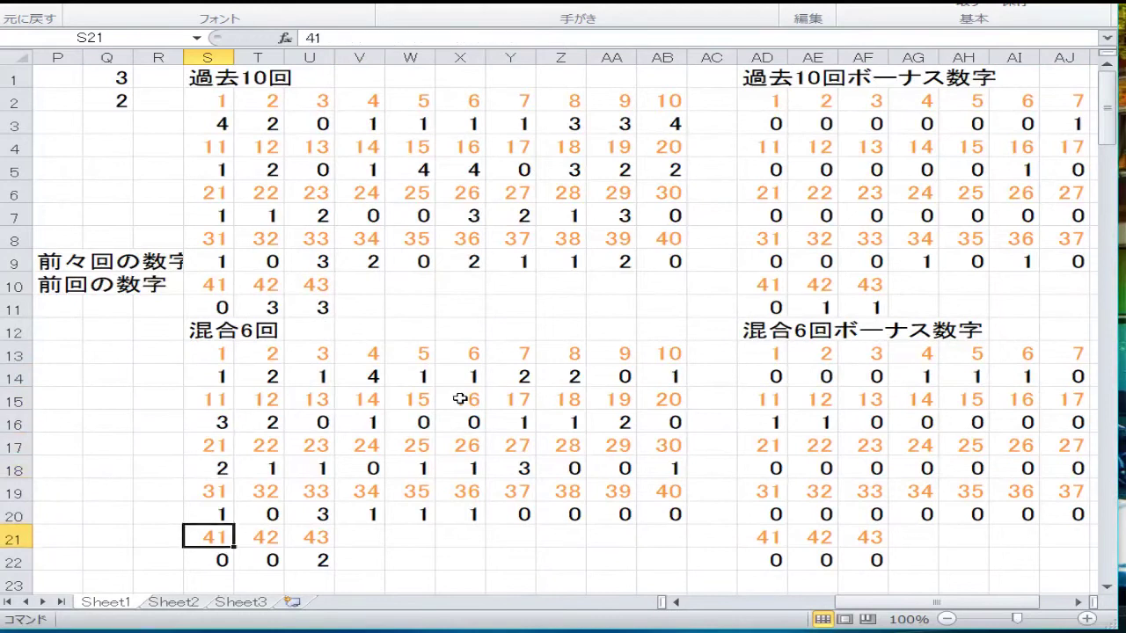
pyautogui.press('Up')
pyautogui.press('Up')
pyautogui.press('Up')
pyautogui.press('Up')
pyautogui.press('Up')
pyautogui.press('Up')
pyautogui.press('Up')
pyautogui.press('Up')
pyautogui.press('Up')
pyautogui.press('Up')
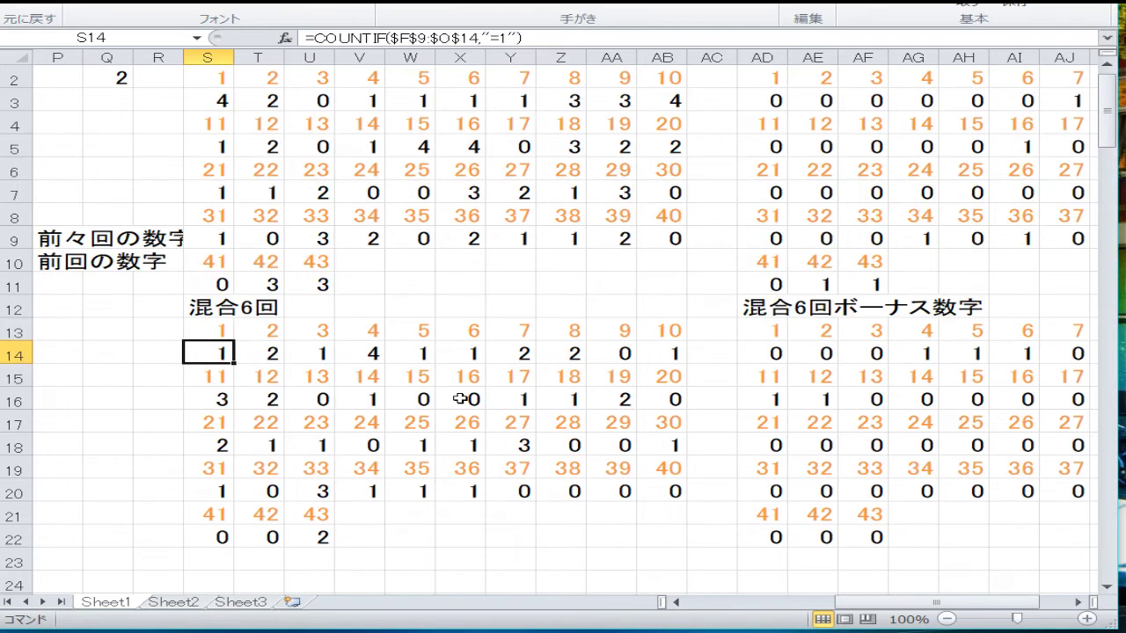
# Review the row 14 counts for numbers 1 to 10 from S14 through the end of the 混合6回ボーナス数字 table
pyautogui.press('Right')
pyautogui.press('Right')
pyautogui.press('Right')
pyautogui.press('Right')
pyautogui.press('Right')
pyautogui.press('Right')
pyautogui.press('Right')
pyautogui.press('Right')
pyautogui.press('Right')
pyautogui.press('Right')
pyautogui.press('Right')
pyautogui.press('Right')
pyautogui.press('Right')
pyautogui.press('Right')
pyautogui.press('Right')
pyautogui.press('Right')
pyautogui.press('Right')
pyautogui.press('Right')
pyautogui.press('Right')
pyautogui.press('Right')
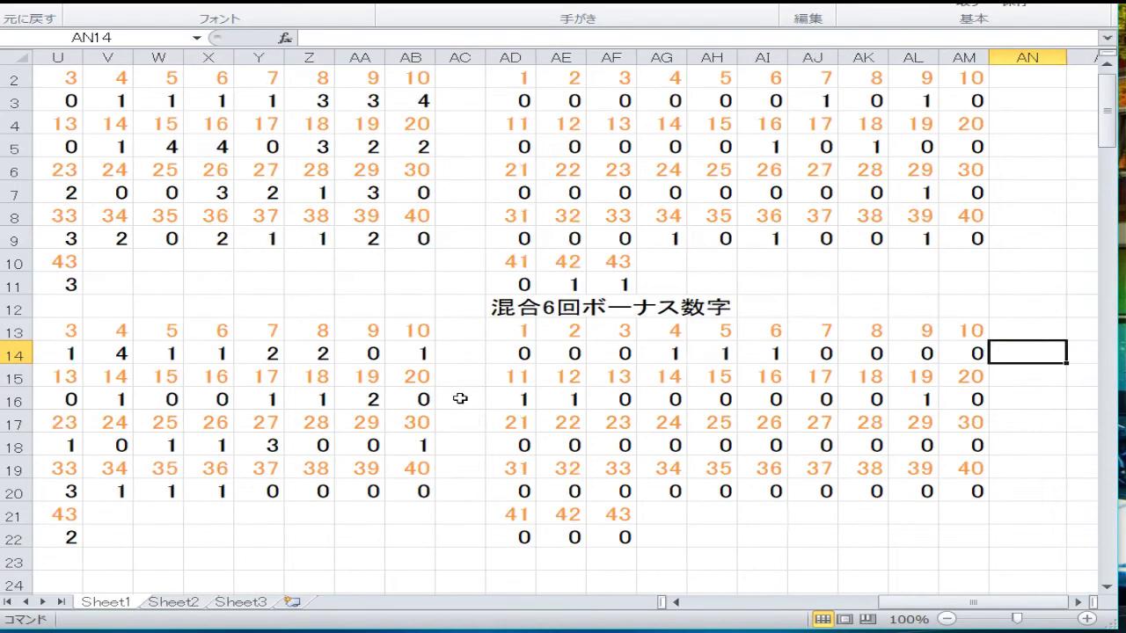
# Look back along row 14 from the bonus table through the draw numbers to the ミニロト 1008 entry in A14
pyautogui.press('Left')
pyautogui.press('Left')
pyautogui.press('Left')
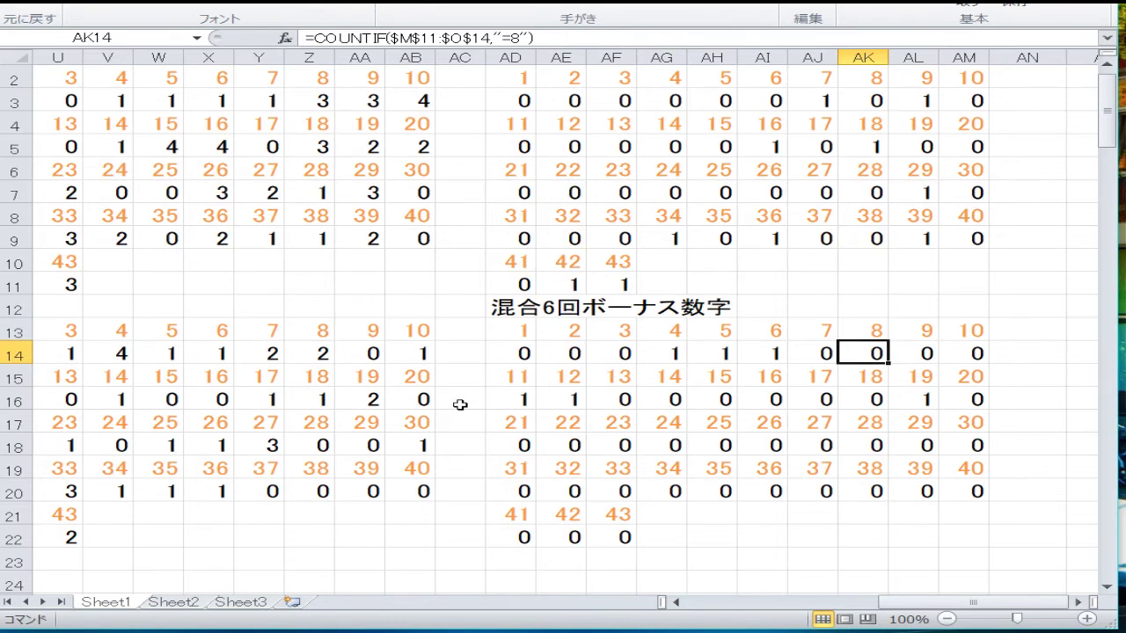
pyautogui.press('Left')
pyautogui.press('Left')
pyautogui.press('Left')
pyautogui.press('Left')
pyautogui.press('Left')
pyautogui.press('Left')
pyautogui.press('Left')
pyautogui.press('Left')
pyautogui.press('Left')
pyautogui.press('Left')
pyautogui.press('Left')
pyautogui.press('Left')
pyautogui.press('Left')
pyautogui.press('Left')
pyautogui.press('Left')
pyautogui.press('Left')
pyautogui.press('Left')
pyautogui.press('Left')
pyautogui.press('Left')
pyautogui.press('Left')
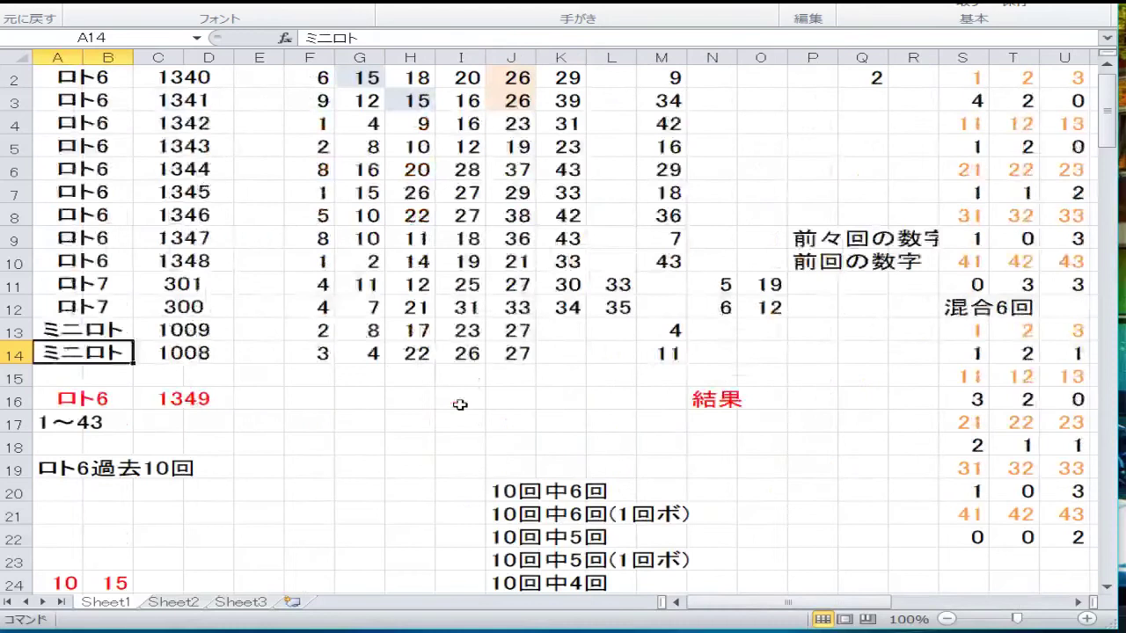
# Clear the old numbers from A23:H31 in the ロト6過去10回 list
pyautogui.press('Right')
pyautogui.press('Down')
pyautogui.press('Down')
pyautogui.press('Down')
pyautogui.press('Down')
pyautogui.press('Down')
pyautogui.press('Down')
pyautogui.press('Down')
pyautogui.press('Down')
pyautogui.press('Down')
pyautogui.press('Down')
pyautogui.press('Down')
pyautogui.press('Down')
pyautogui.press('Down')
pyautogui.press('Down')
pyautogui.press('Down')
pyautogui.press('Down')
pyautogui.press('Down')
pyautogui.press('Down')
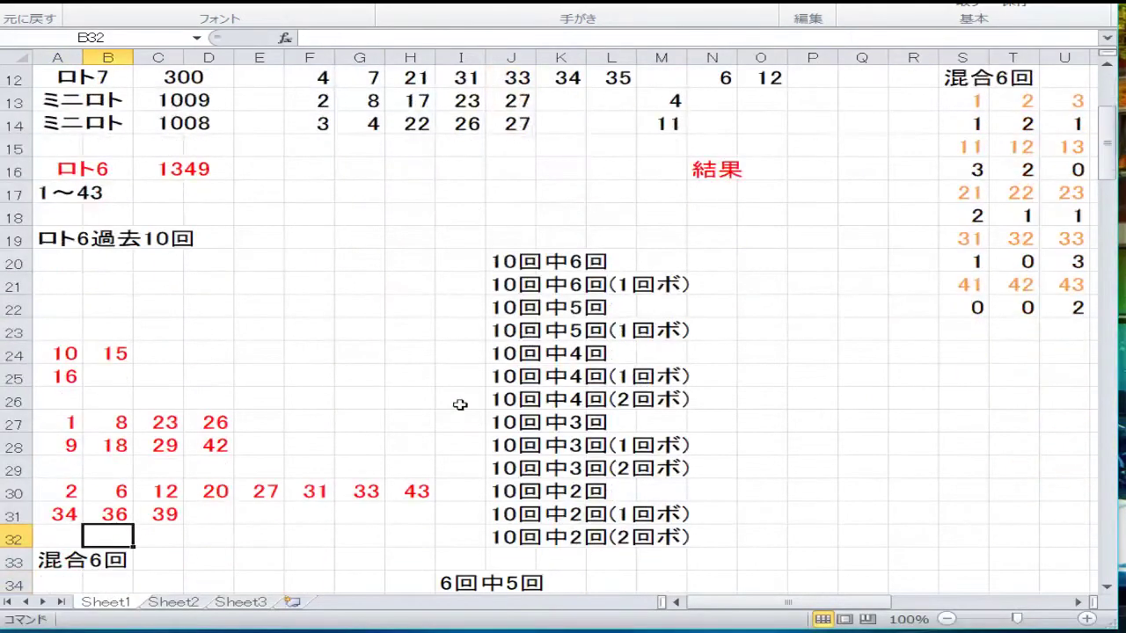
pyautogui.scroll(-1, 308, 326)
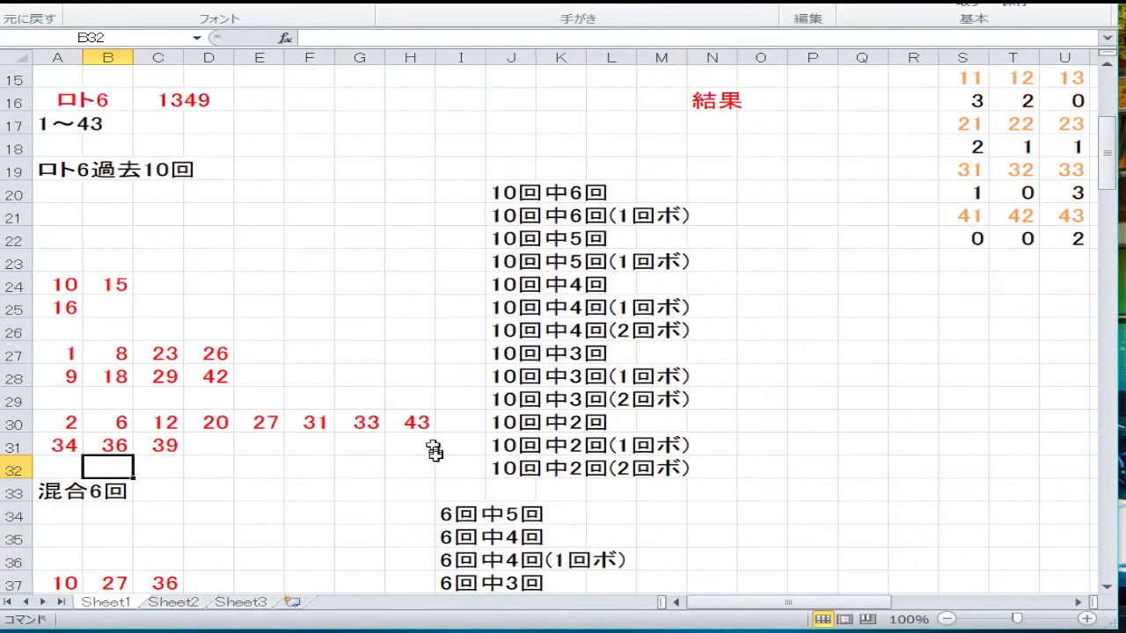
pyautogui.moveTo(407, 447); pyautogui.dragTo(82, 270)
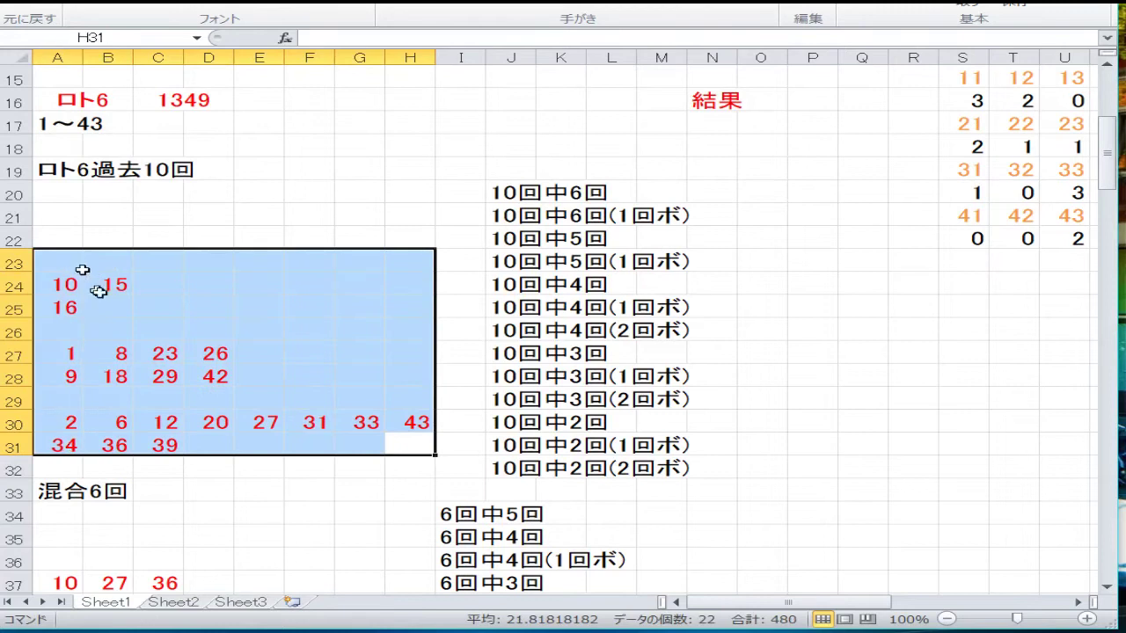
pyautogui.rightClick(141, 329)
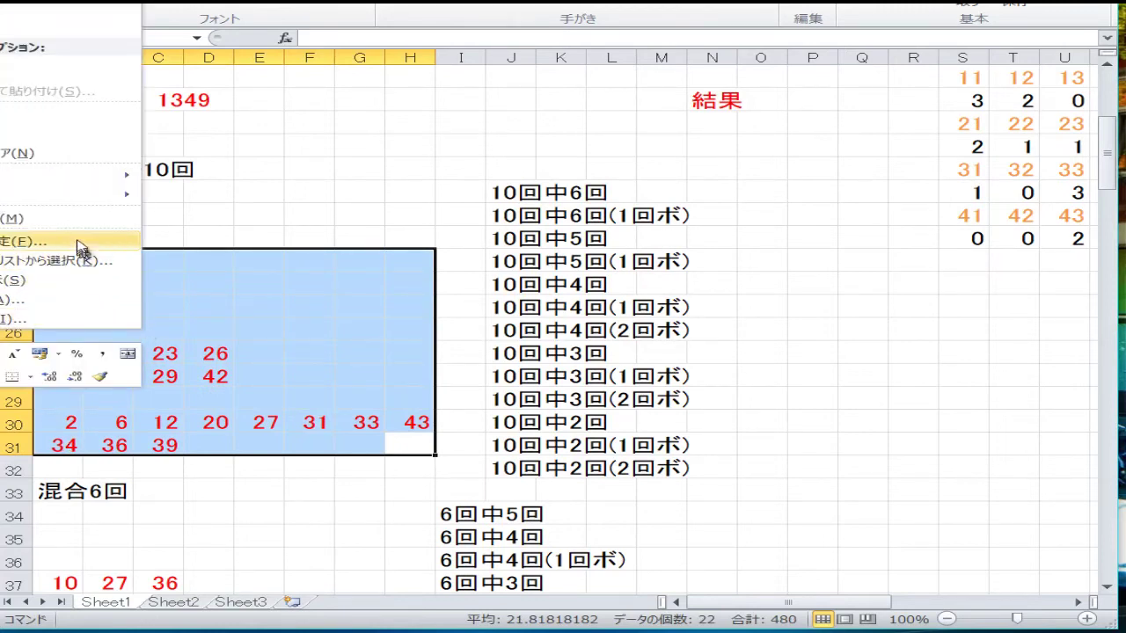
pyautogui.click(55, 153)
# Clear the old numbers from A36:F41 in the 混合6回 list
pyautogui.scroll(-3, 219, 262)
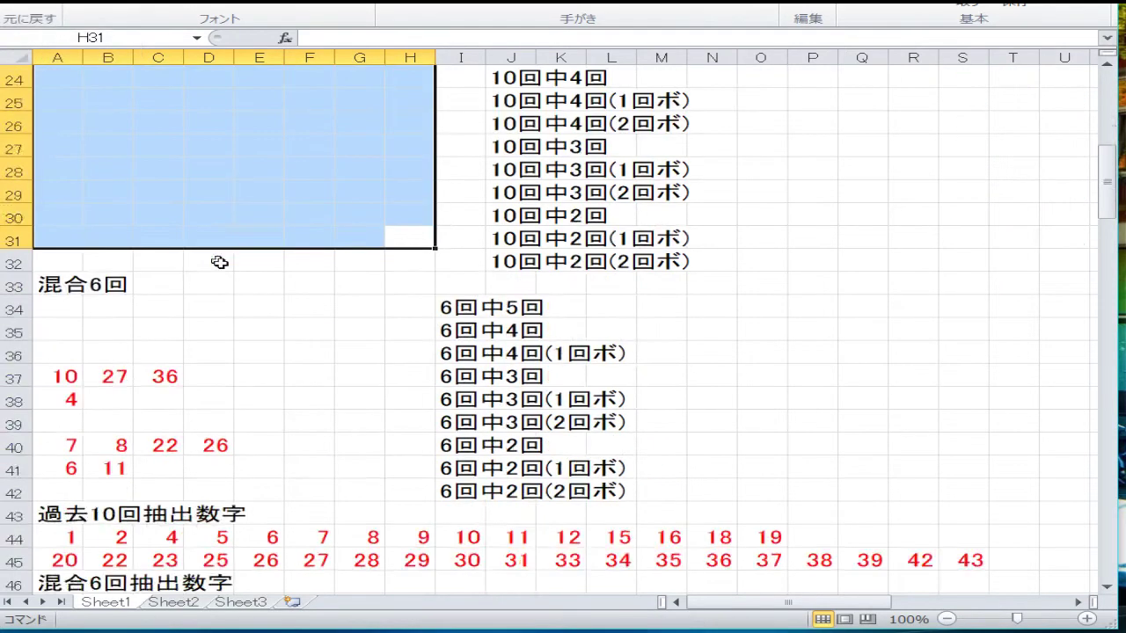
pyautogui.scroll(-1, 219, 262)
pyautogui.moveTo(294, 395); pyautogui.dragTo(60, 284)
pyautogui.rightClick(77, 303)
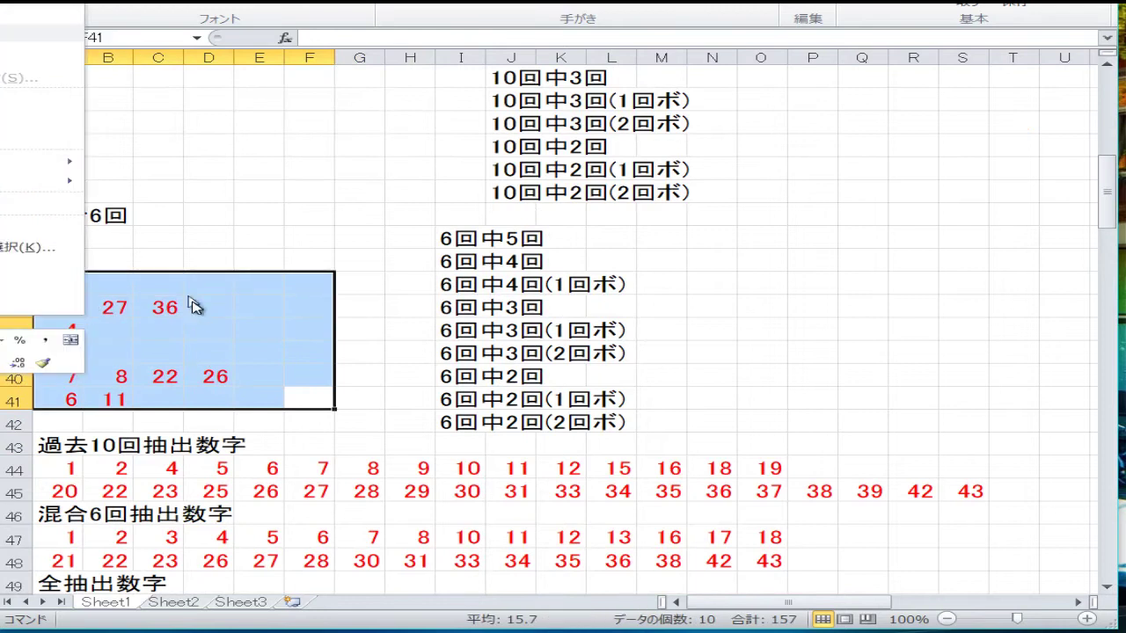
pyautogui.click(4, 143)
pyautogui.click(235, 258)
pyautogui.scroll(4, 237, 263)
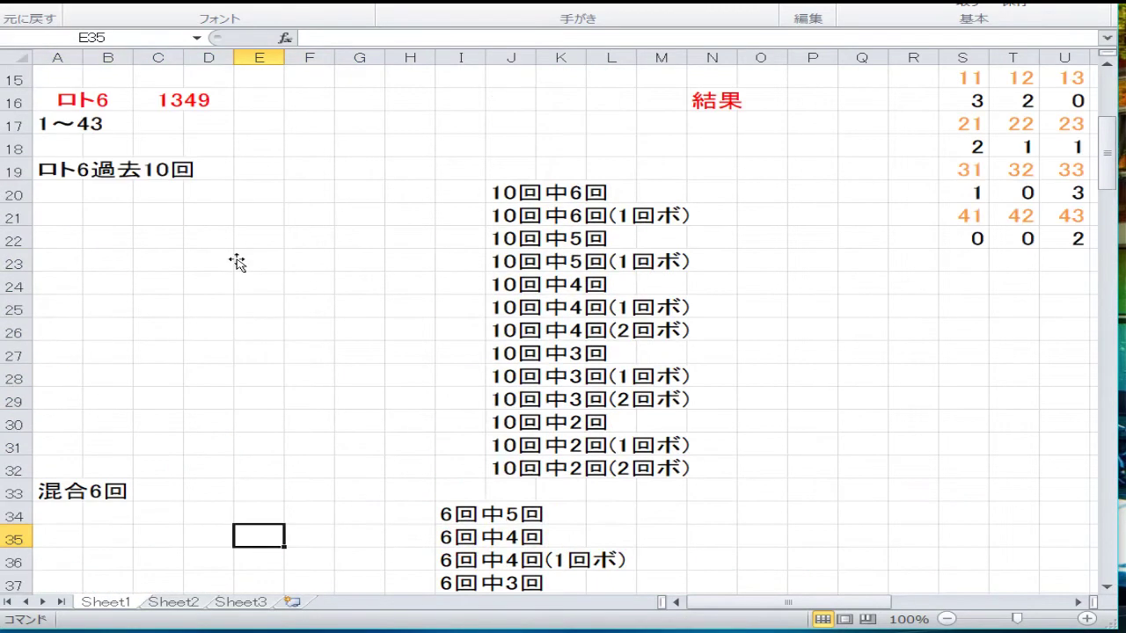
# Enter 1, 10, 15 and 16 in A24:D24, the 10回中4回 row of the ロト6過去10回 list
pyautogui.click(237, 262)
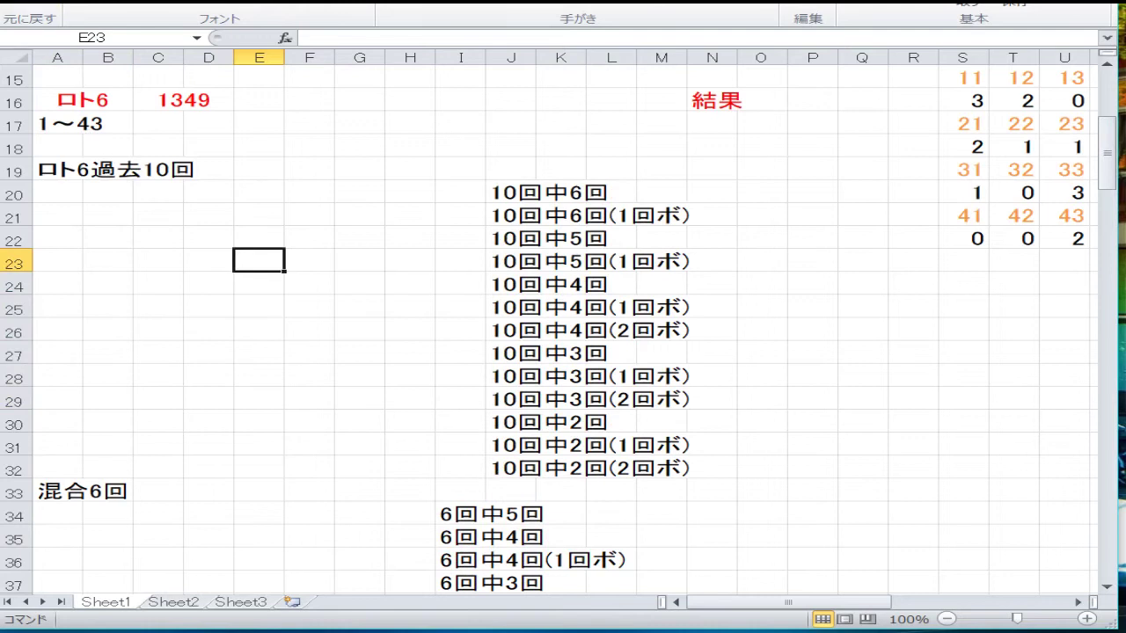
pyautogui.click(115, 236)
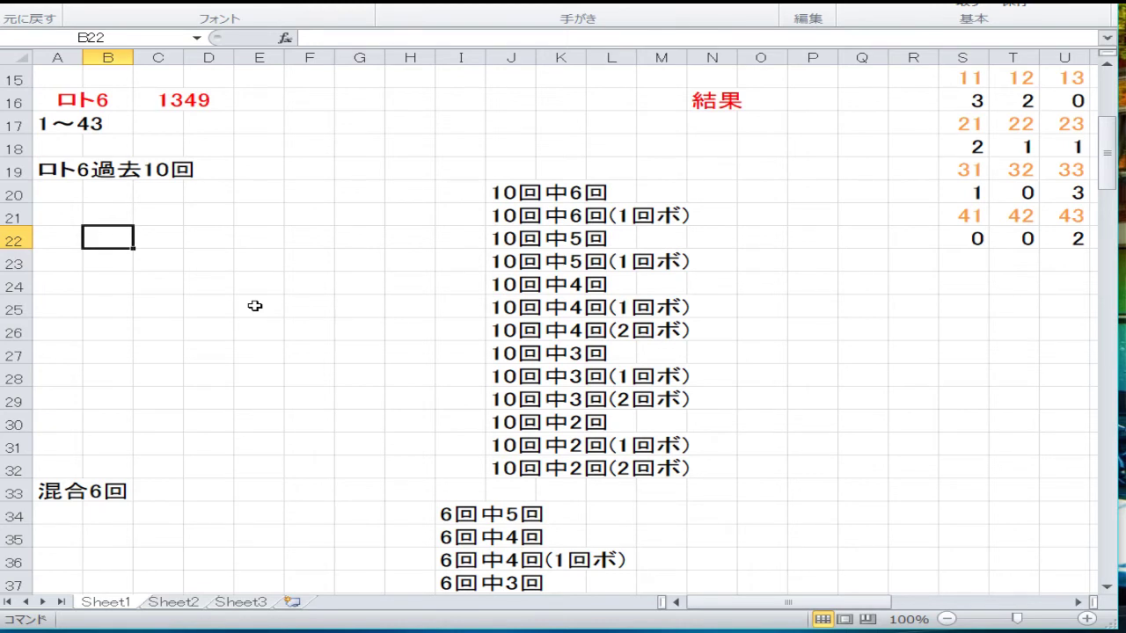
pyautogui.press('Right')
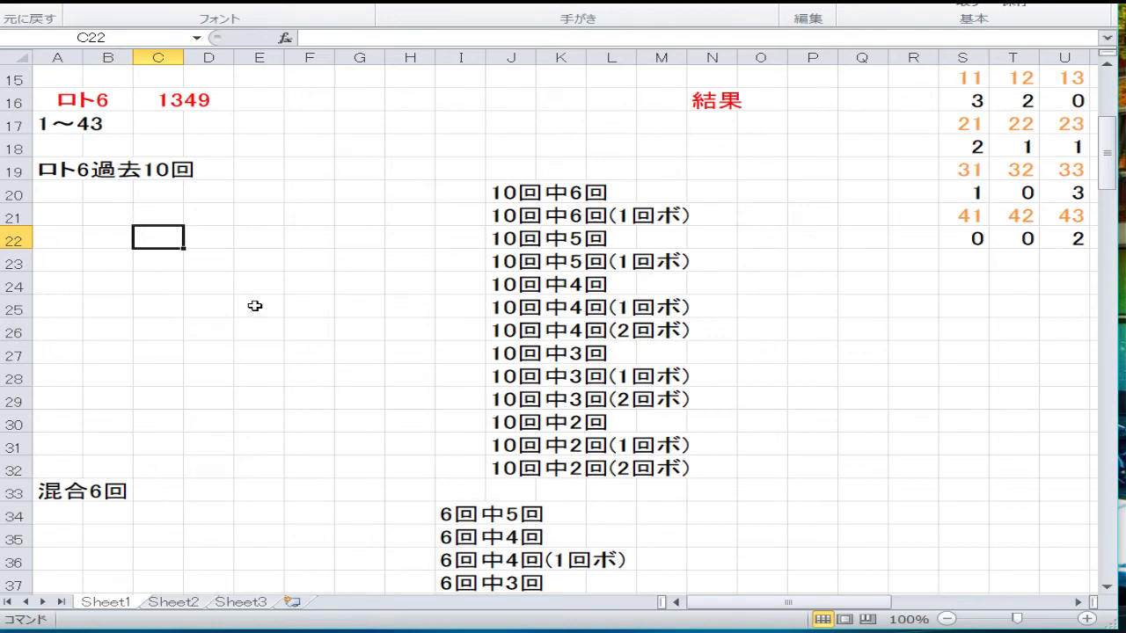
pyautogui.press('Down')
pyautogui.press('Down')
pyautogui.press('Left')
pyautogui.press('Left')
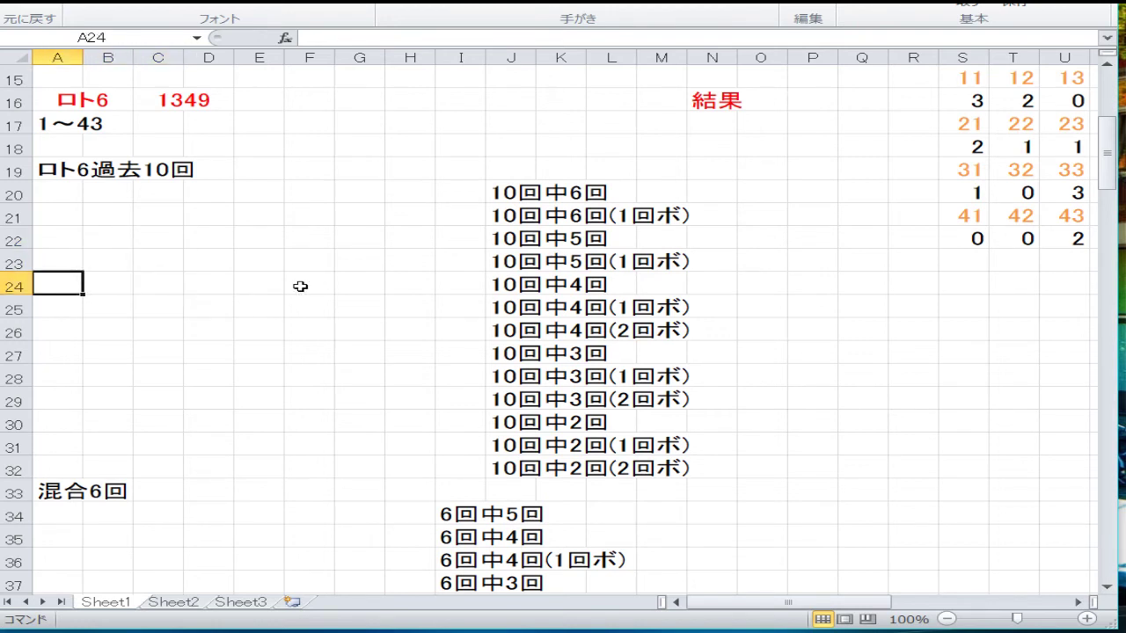
pyautogui.write('1')
pyautogui.press('Tab')
pyautogui.write('10')
pyautogui.press('Tab')
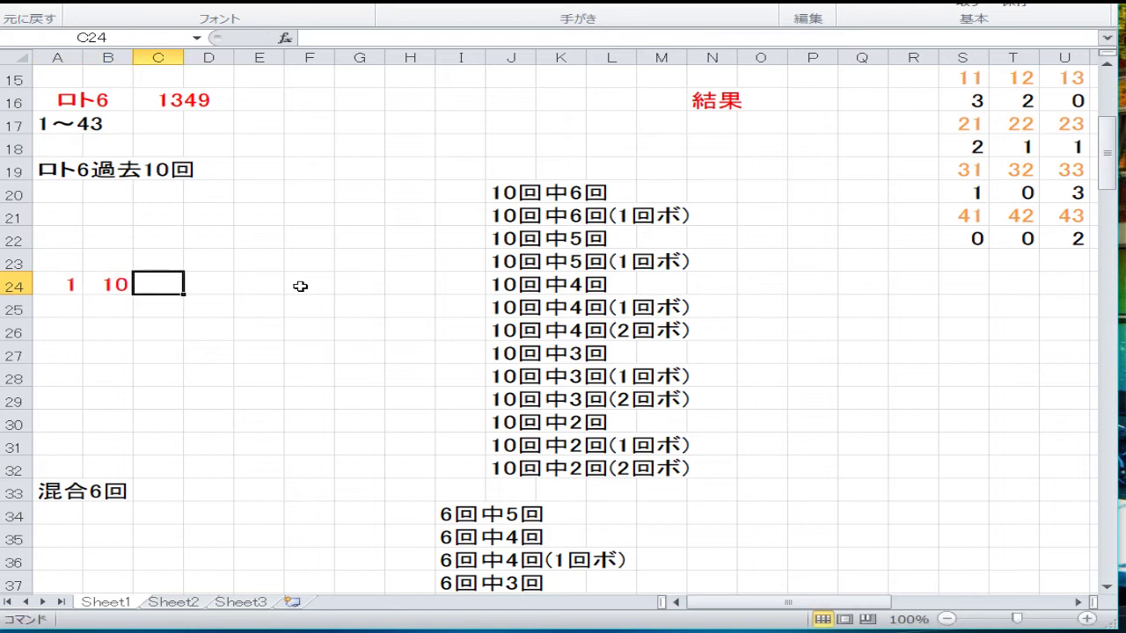
pyautogui.write('15')
pyautogui.press('Tab')
pyautogui.write('16')
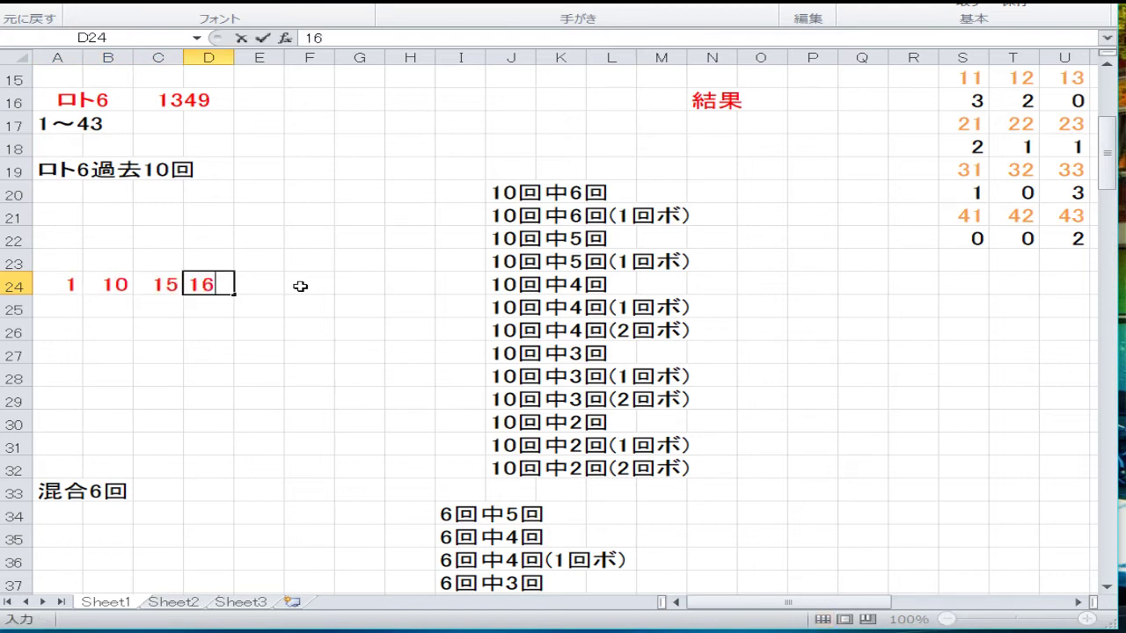
pyautogui.press('Return')
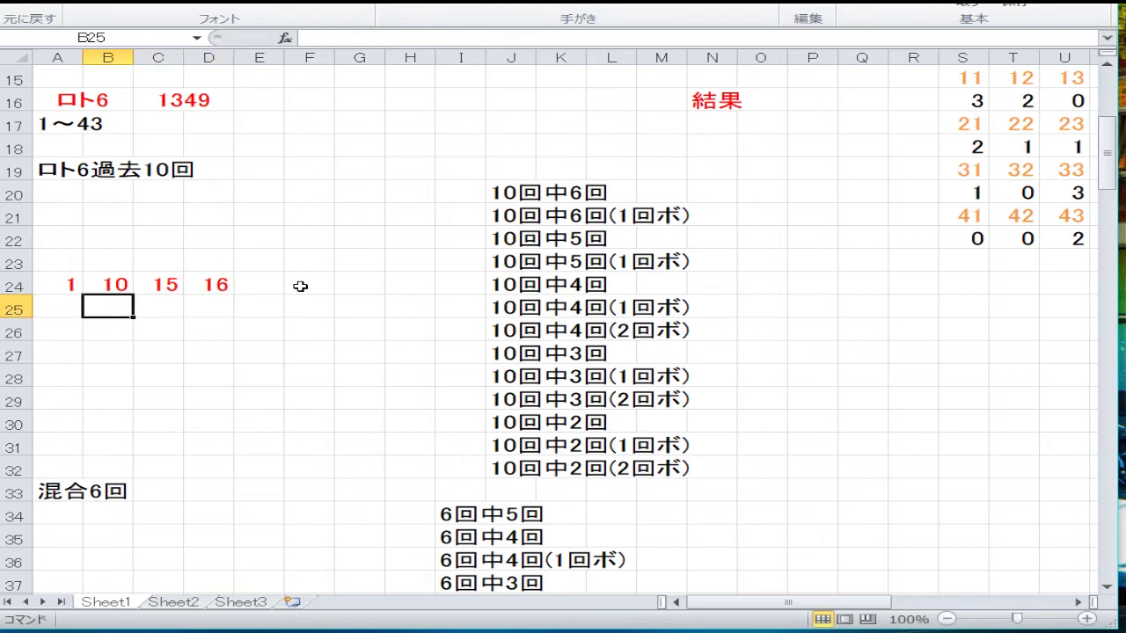
# Enter 16 in A25 for 10回中4回(1回ボ) and clear the misplaced 16 from D24
pyautogui.press('Left')
pyautogui.write('16')
pyautogui.press('Right')
pyautogui.press('Right')
pyautogui.press('Right')
pyautogui.press('Right')
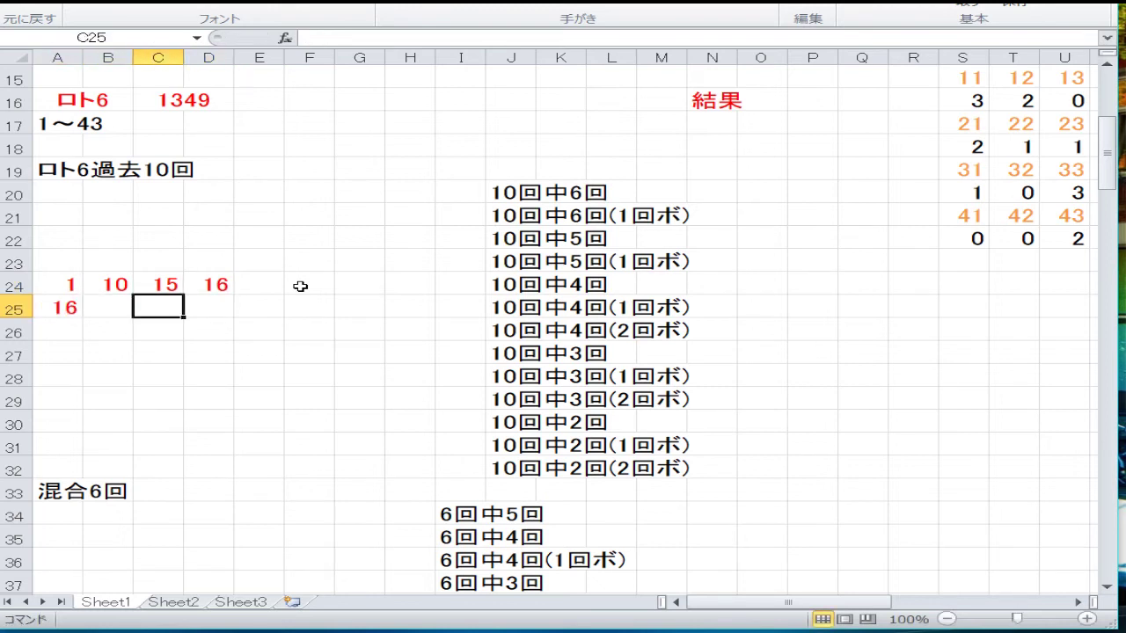
pyautogui.press('Up')
pyautogui.press('Left')
pyautogui.press('Delete')
pyautogui.press('Down')
pyautogui.press('Down')
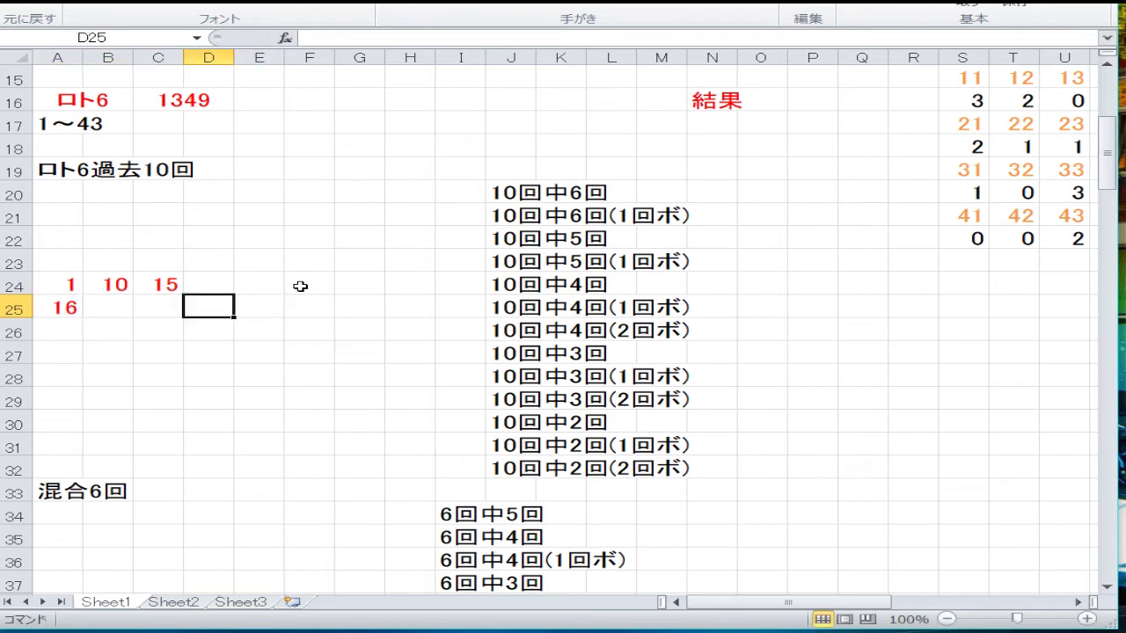
# Enter 8, 26 and 33 in A27:C27, the 10回中3回 row
pyautogui.press('Left')
pyautogui.press('Left')
pyautogui.press('Left')
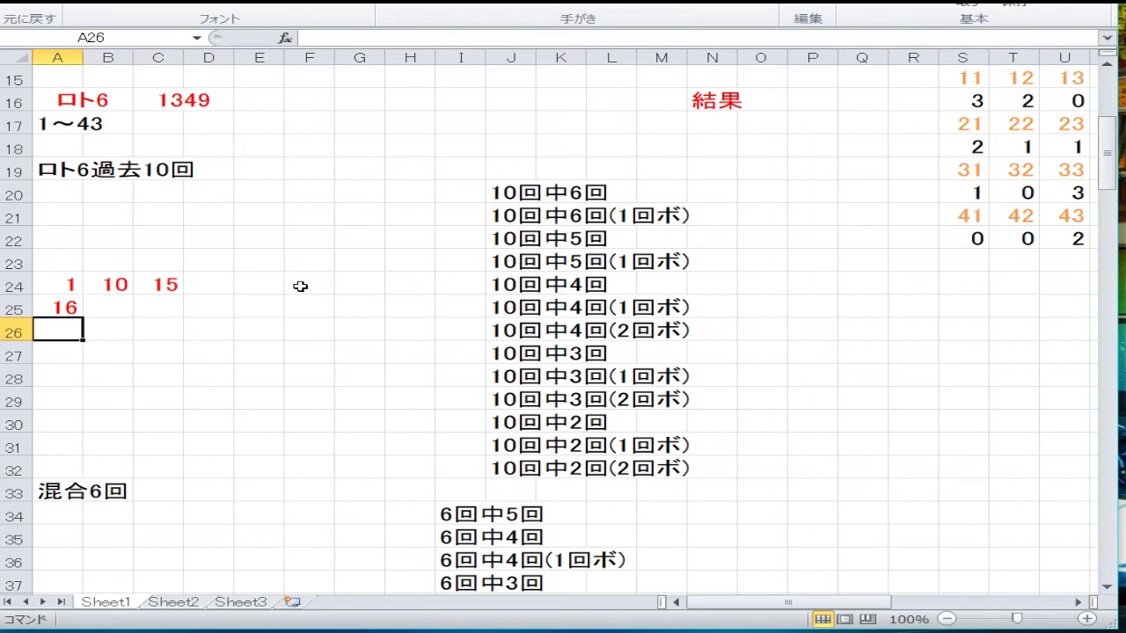
pyautogui.press('Down')
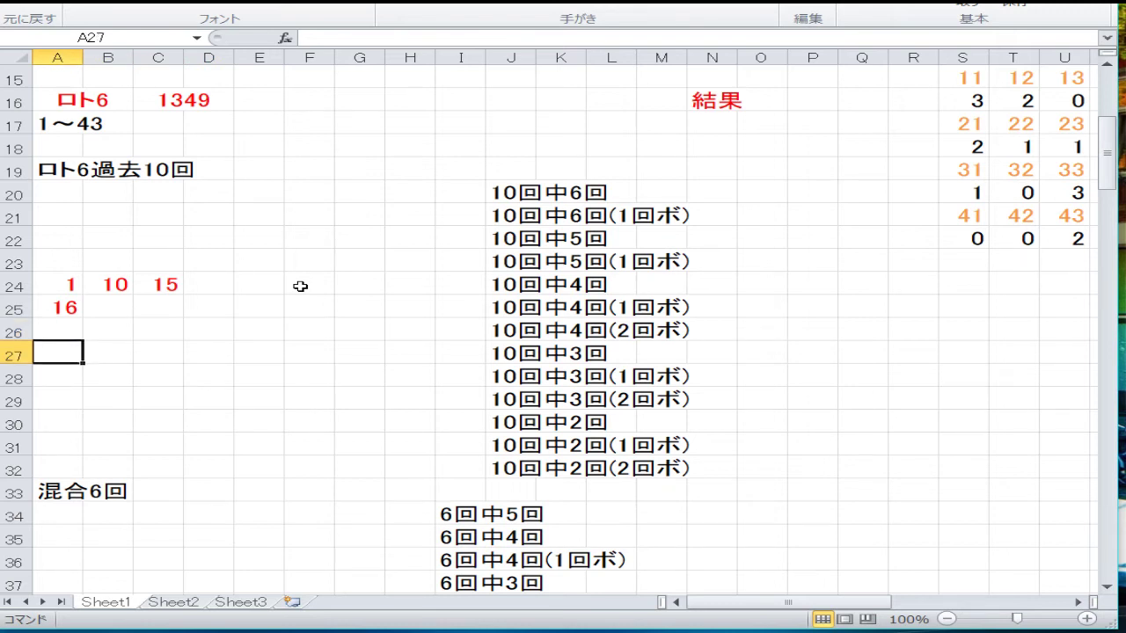
pyautogui.write('8')
pyautogui.press('Right')
pyautogui.write('26')
pyautogui.press('Right')
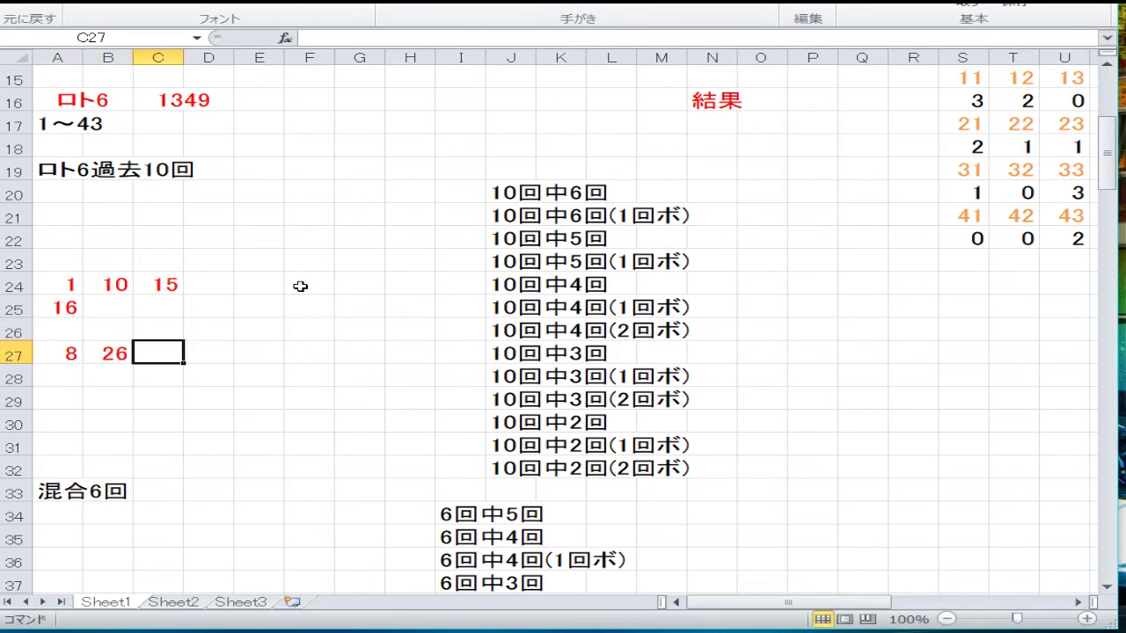
pyautogui.write('33')
pyautogui.press('Down')
# Enter 9, 18, 29, 42 and 43 in A28:E28, the 10回中3回(1回ボ) row
pyautogui.press('Left')
pyautogui.press('Left')
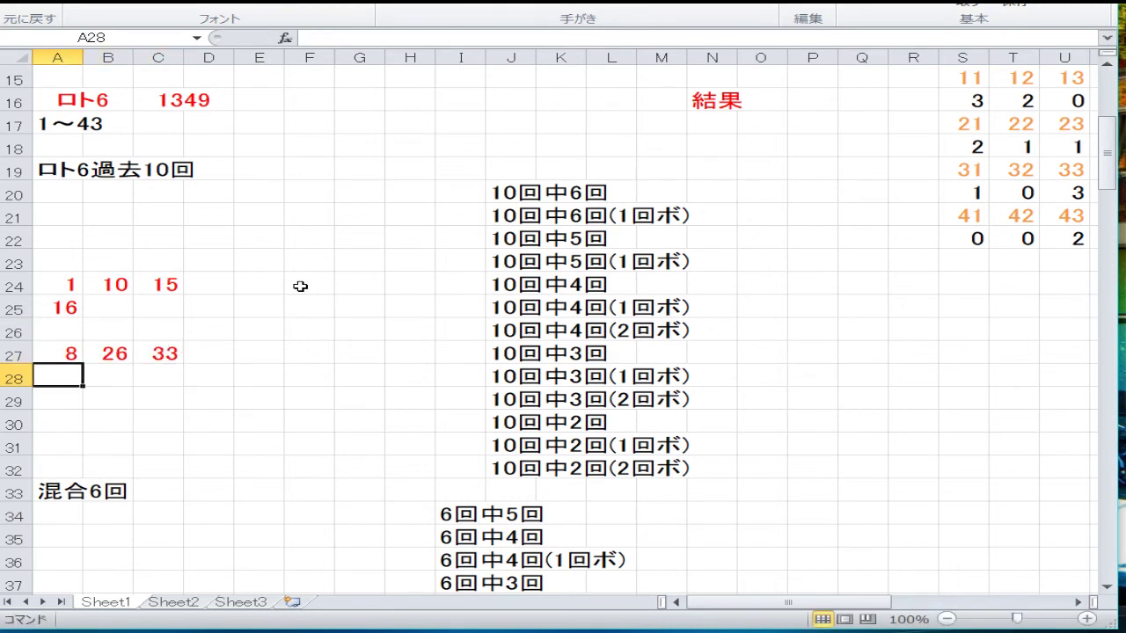
pyautogui.write('9')
pyautogui.press('Right')
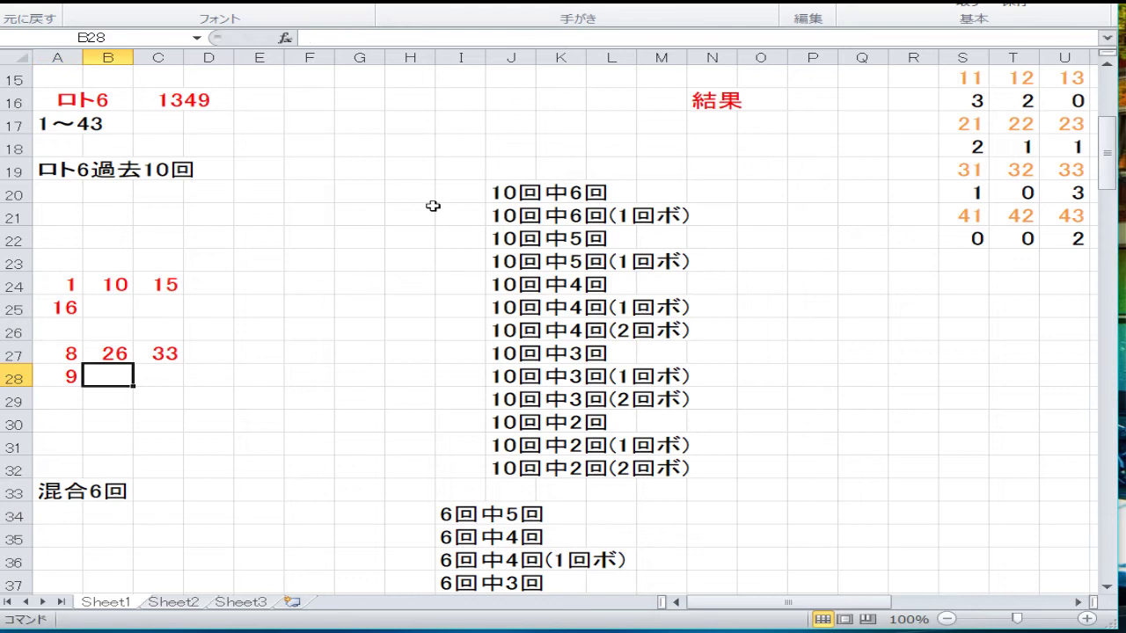
pyautogui.write('18')
pyautogui.press('Right')
pyautogui.write('29')
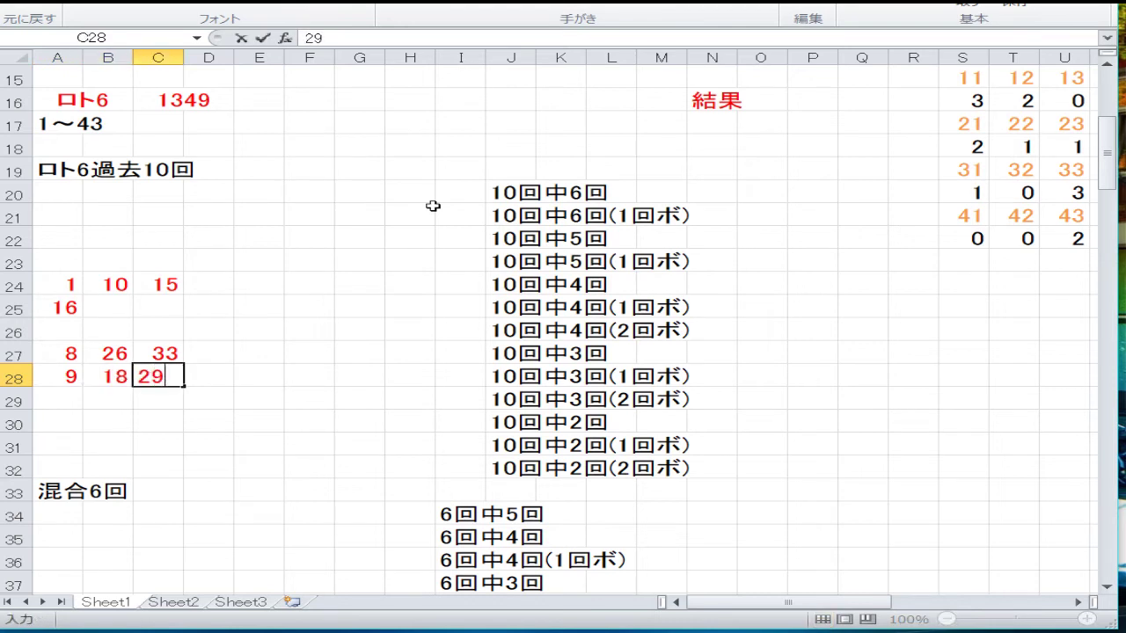
pyautogui.press('Right')
pyautogui.write('42')
pyautogui.press('Right')
pyautogui.write('43')
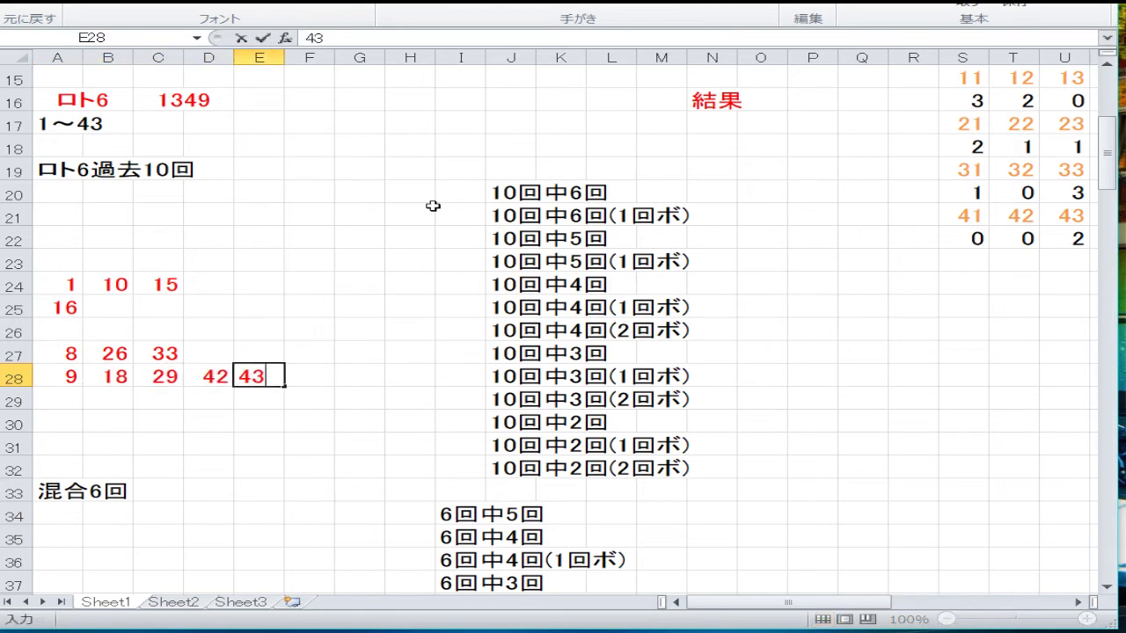
pyautogui.press('Down')
# Enter 2, 12, 19, 20, 23 and 27 in A30:F30, the 10回中2回 row
pyautogui.press('Left')
pyautogui.press('Left')
pyautogui.press('Left')
pyautogui.press('Left')
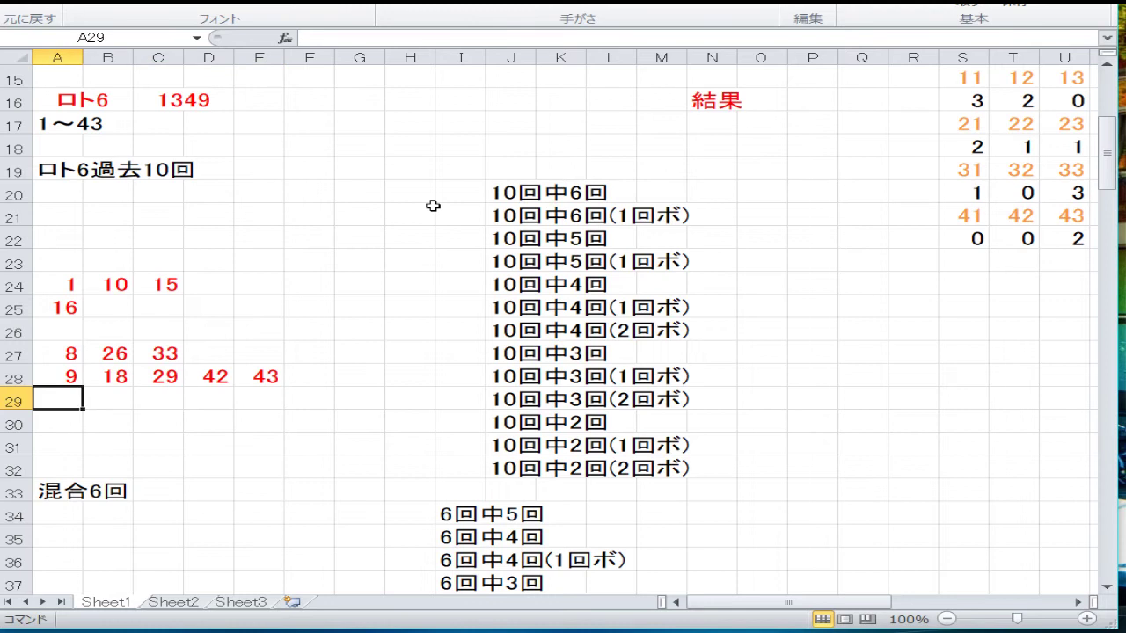
pyautogui.press('Down')
pyautogui.press('Down')
pyautogui.press('Up')
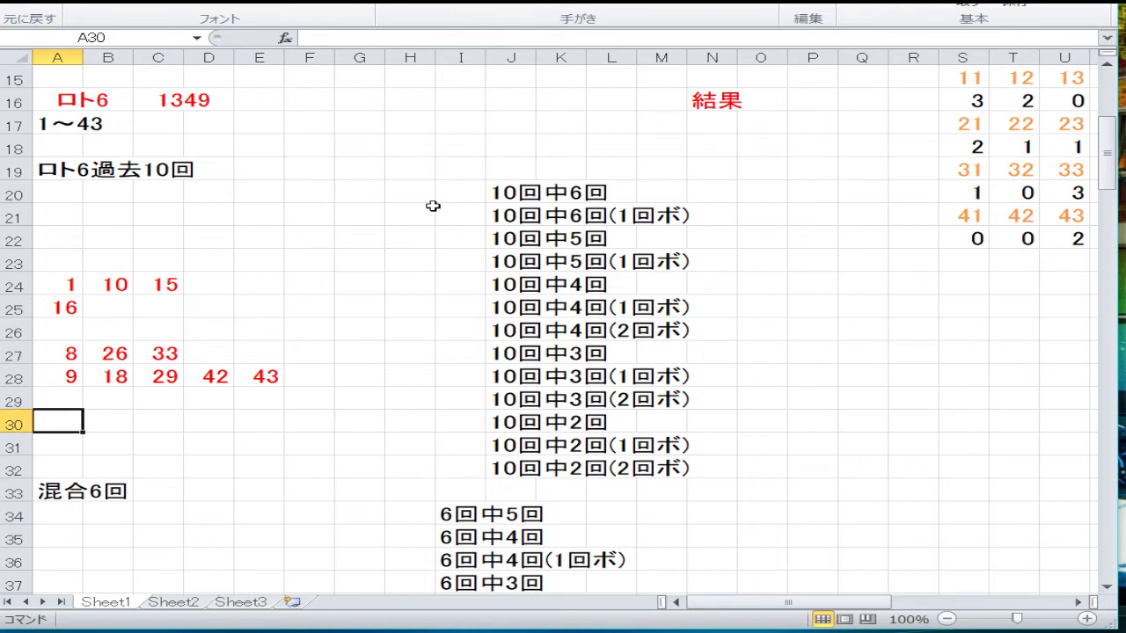
pyautogui.write('2')
pyautogui.press('Right')
pyautogui.write('12')
pyautogui.press('Right')
pyautogui.write('1')
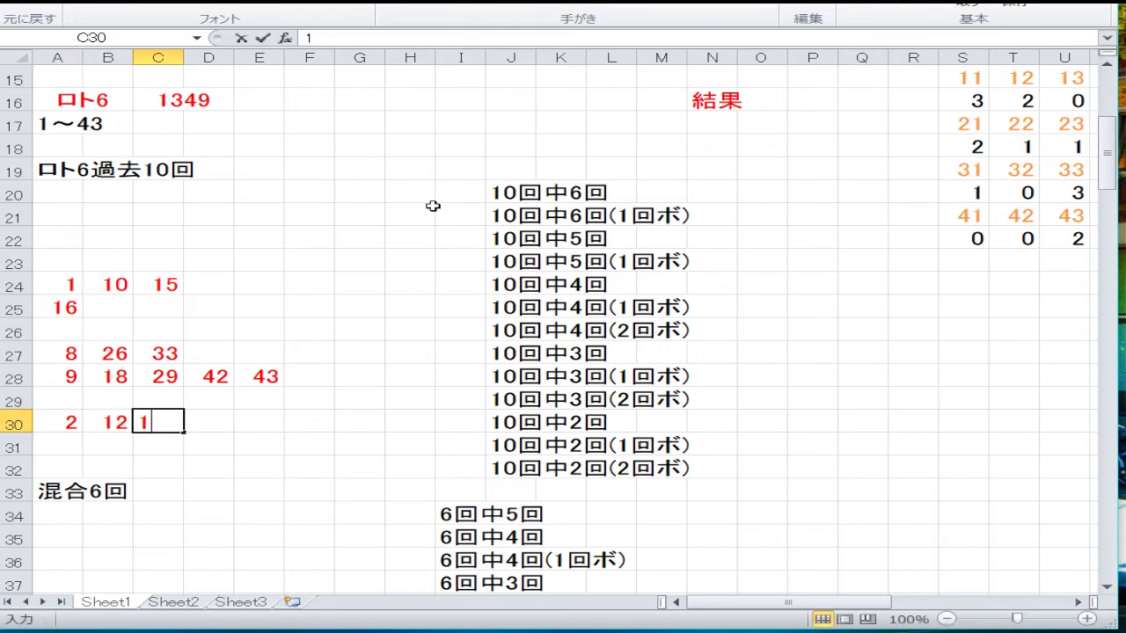
pyautogui.write('9')
pyautogui.press('Right')
pyautogui.write('20')
pyautogui.press('Right')
pyautogui.write('2')
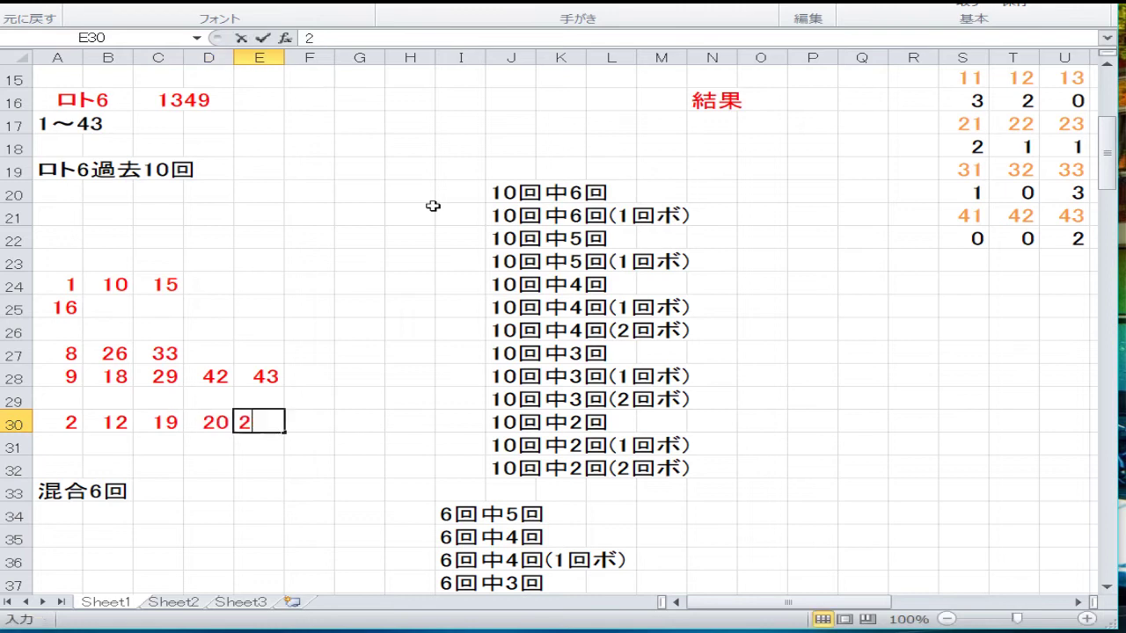
pyautogui.write('3')
pyautogui.press('Right')
pyautogui.write('27')
pyautogui.press('Return')
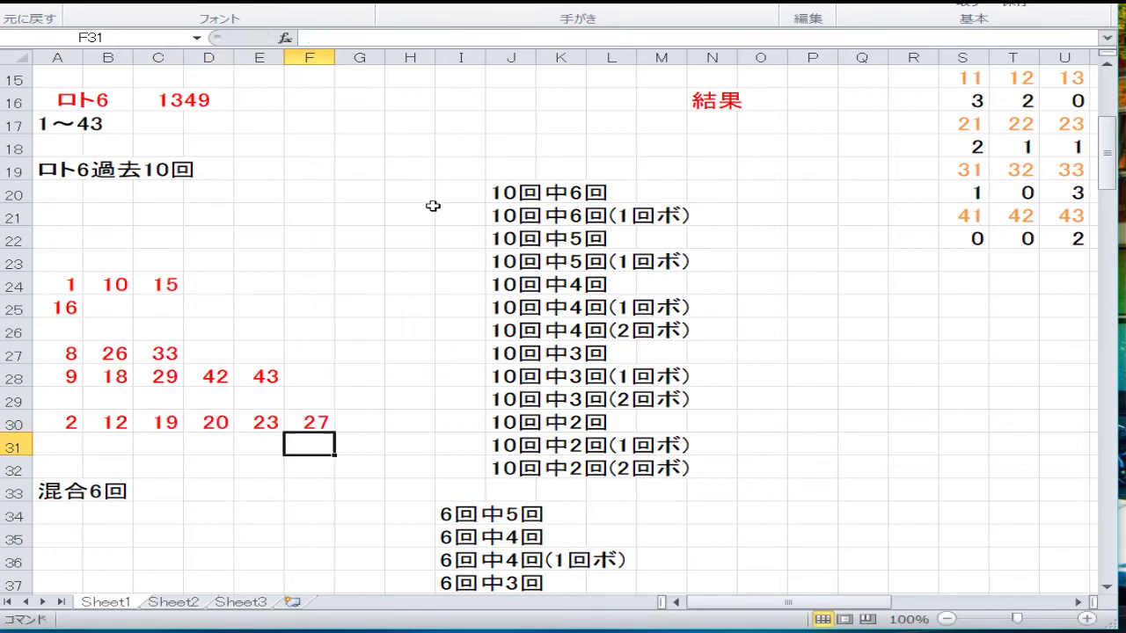
# Enter 34 and 39 in A31:B31, the 10回中2回(1回ボ) row
pyautogui.press('Left')
pyautogui.press('Left')
pyautogui.press('Left')
pyautogui.press('Left')
pyautogui.press('Left')
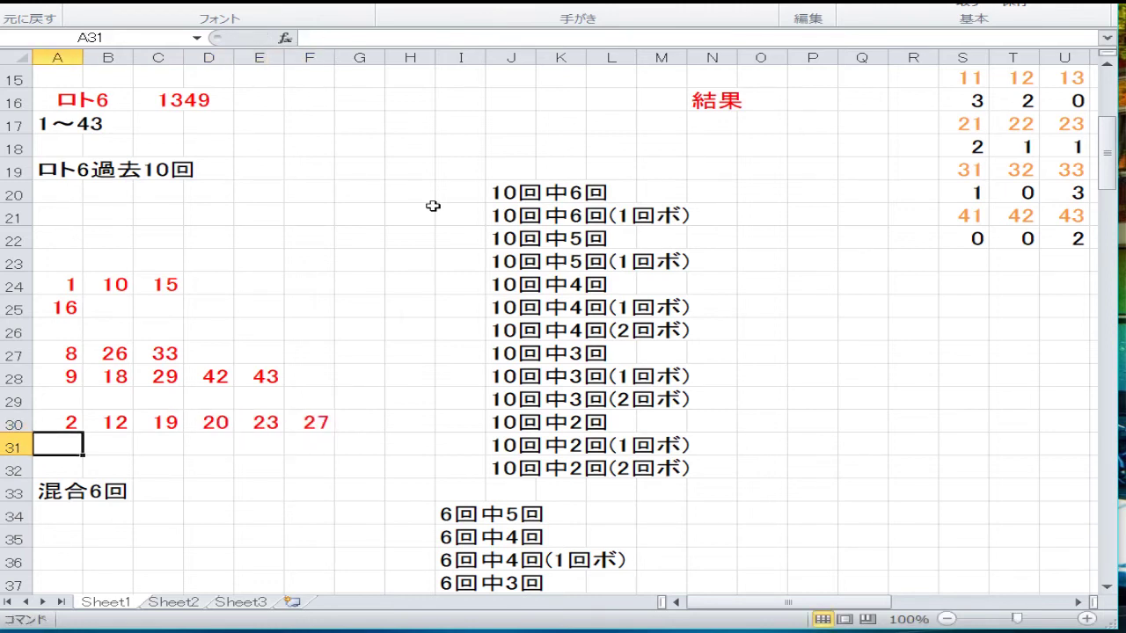
pyautogui.write('34')
pyautogui.press('Right')
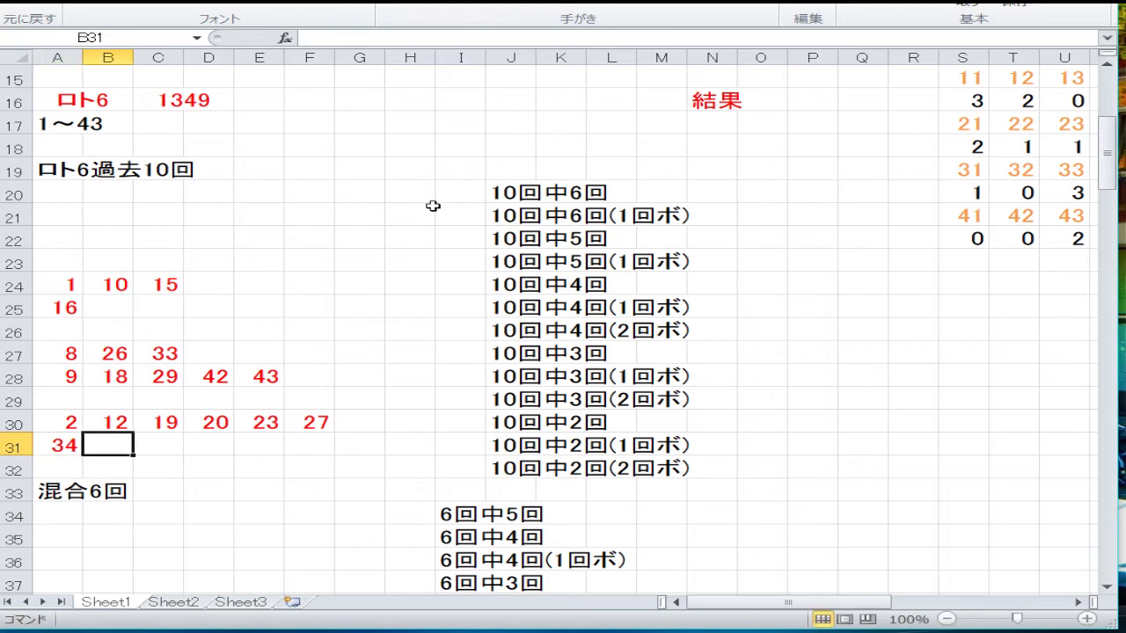
pyautogui.write('39')
pyautogui.press('Return')
# Enter 4 in A36, the 6回中4回(1回ボ) row of the 混合6回 list
pyautogui.press('Down')
pyautogui.press('Down')
pyautogui.press('Down')
pyautogui.press('Down')
pyautogui.press('Down')
pyautogui.press('Down')
pyautogui.press('Down')
pyautogui.press('Down')
pyautogui.press('Down')
pyautogui.press('Down')
pyautogui.press('Down')
pyautogui.press('Down')
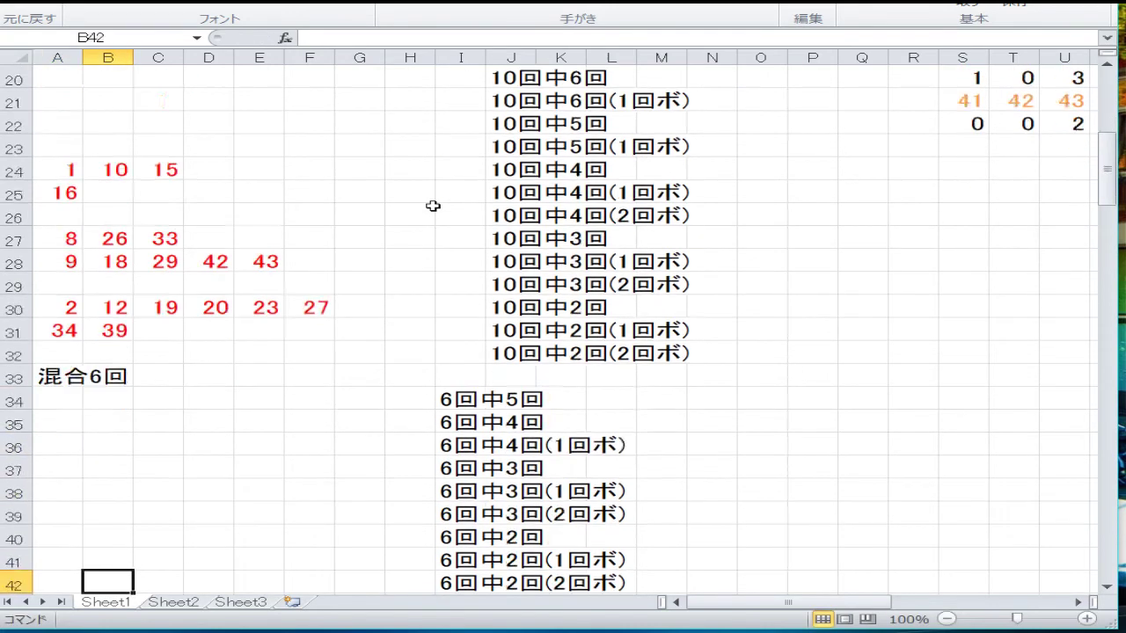
pyautogui.press('Up')
pyautogui.press('Up')
pyautogui.press('Up')
pyautogui.press('Up')
pyautogui.press('Up')
pyautogui.press('Up')
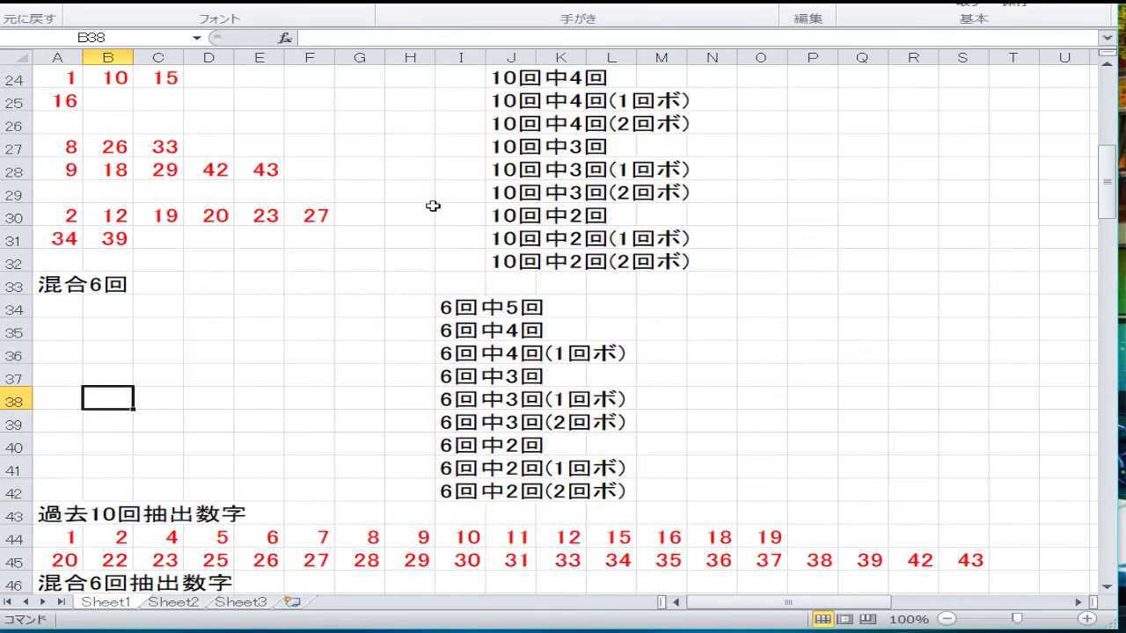
pyautogui.press('Up')
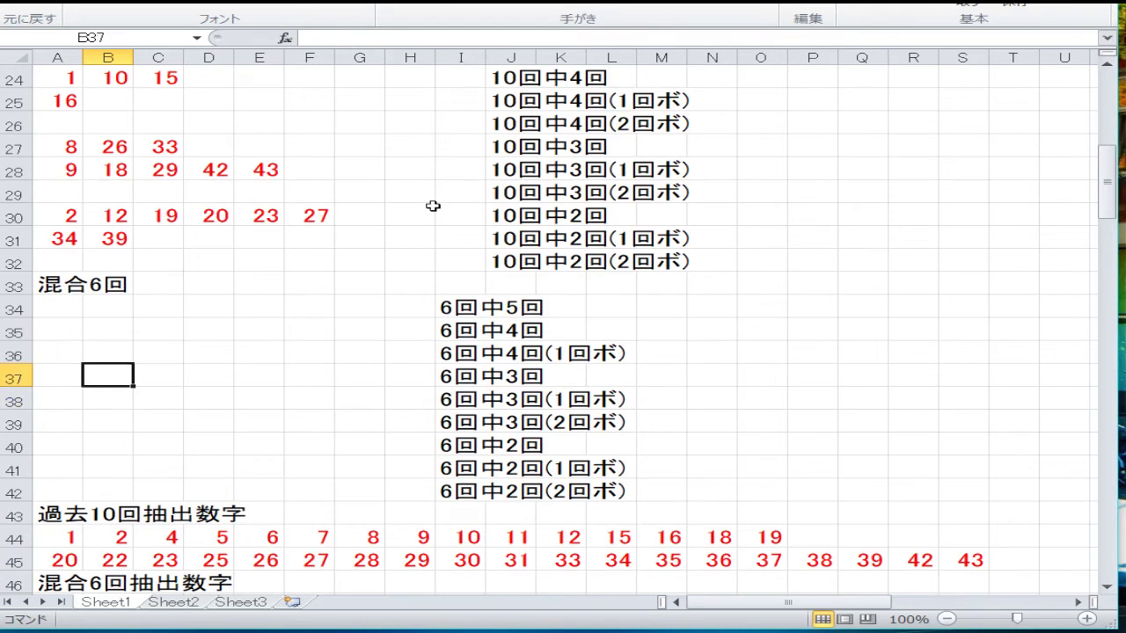
pyautogui.press('Up')
pyautogui.press('Left')
pyautogui.write('4')
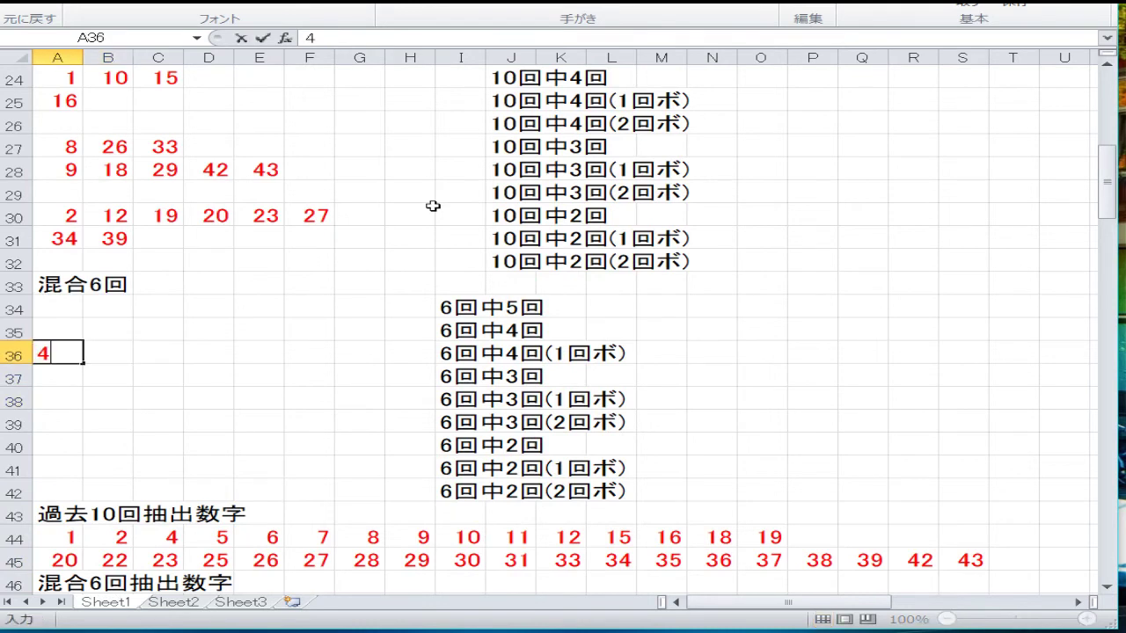
pyautogui.press('Return')
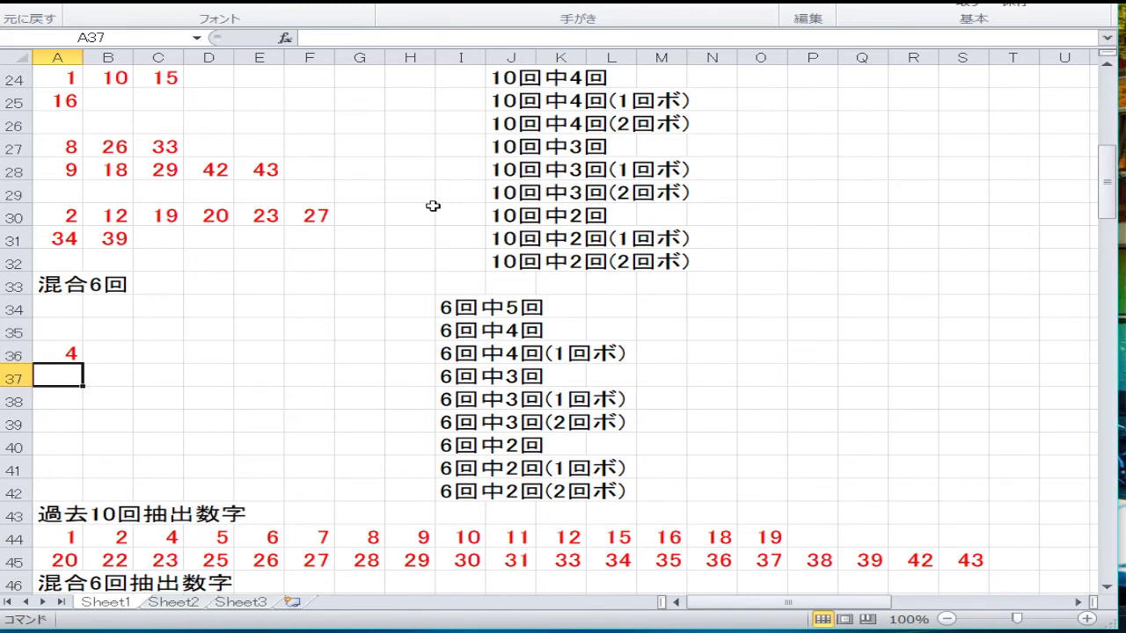
# Enter 27 and 33 in A37:B37 for 6回中3回, and 11 in A38 for 6回中3回(1回ボ)
pyautogui.write('27')
pyautogui.press('Tab')
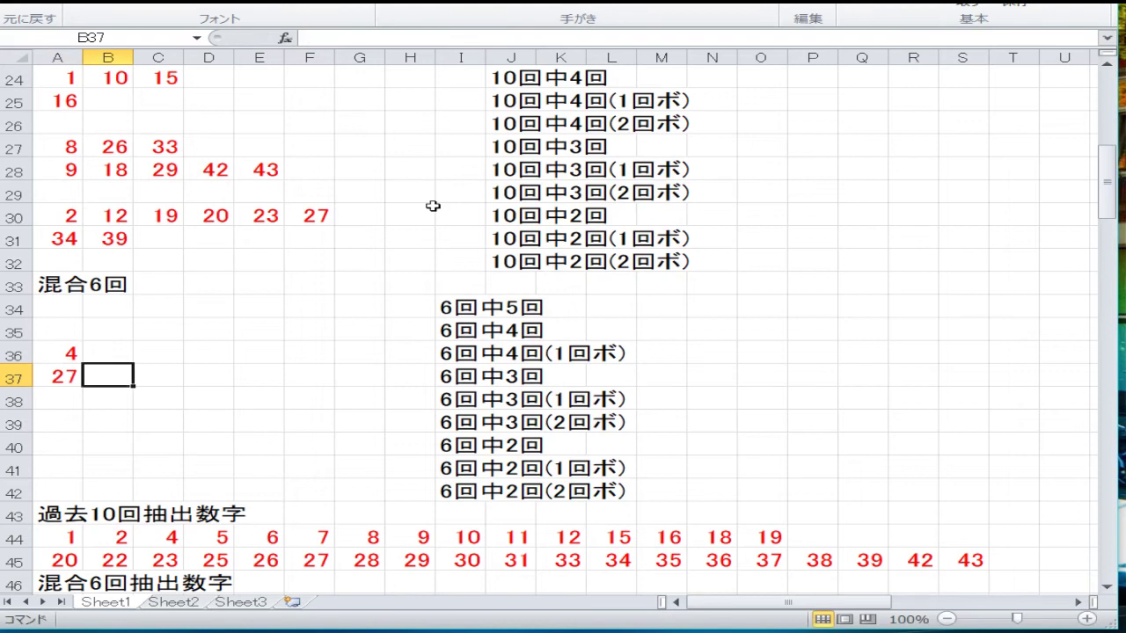
pyautogui.write('33')
pyautogui.press('Return')
pyautogui.write('11')
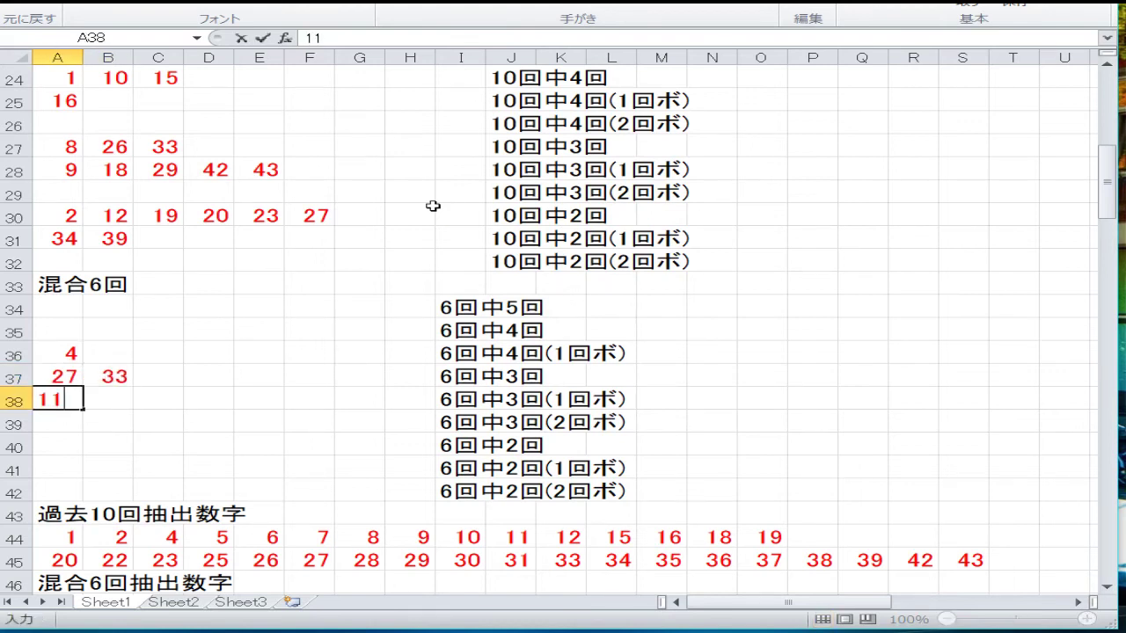
pyautogui.press('Return')
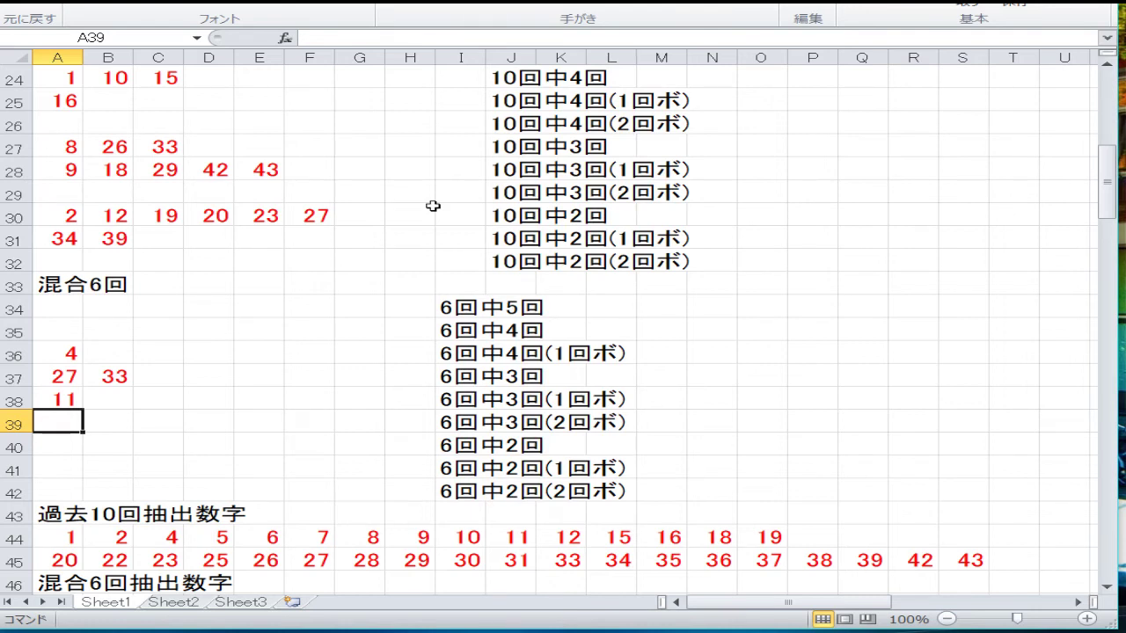
# Enter 2, 7, 8, 21 and 43 in A40:E40, the 6回中2回 row
pyautogui.press('Return')
pyautogui.write('2')
pyautogui.press('Tab')
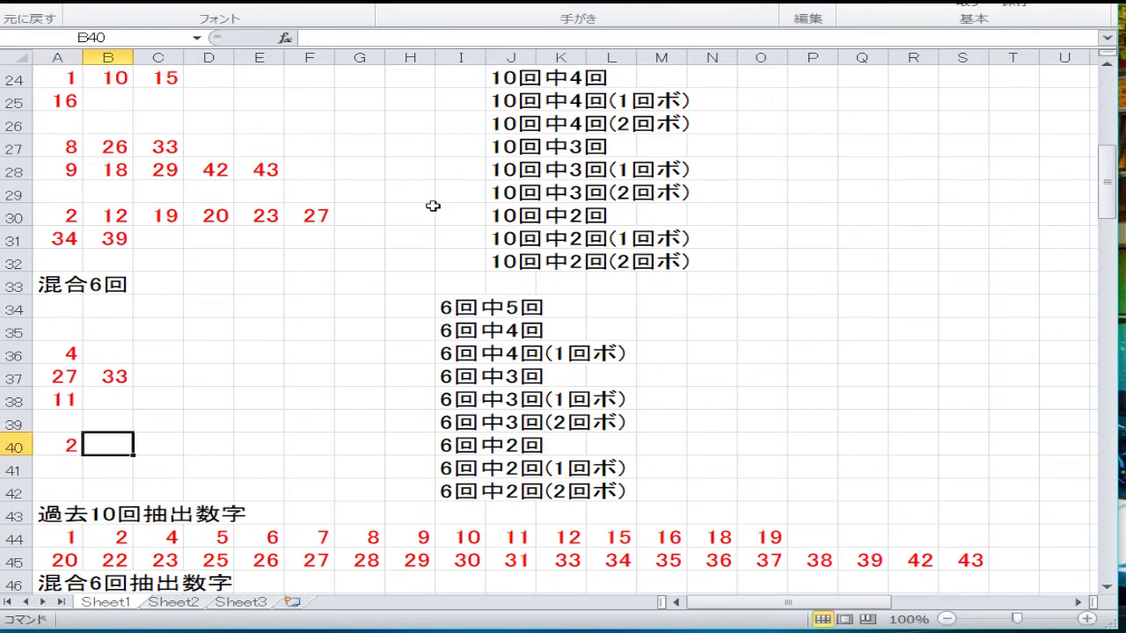
pyautogui.write('7')
pyautogui.press('Tab')
pyautogui.write('8')
pyautogui.press('Tab')
pyautogui.write('21')
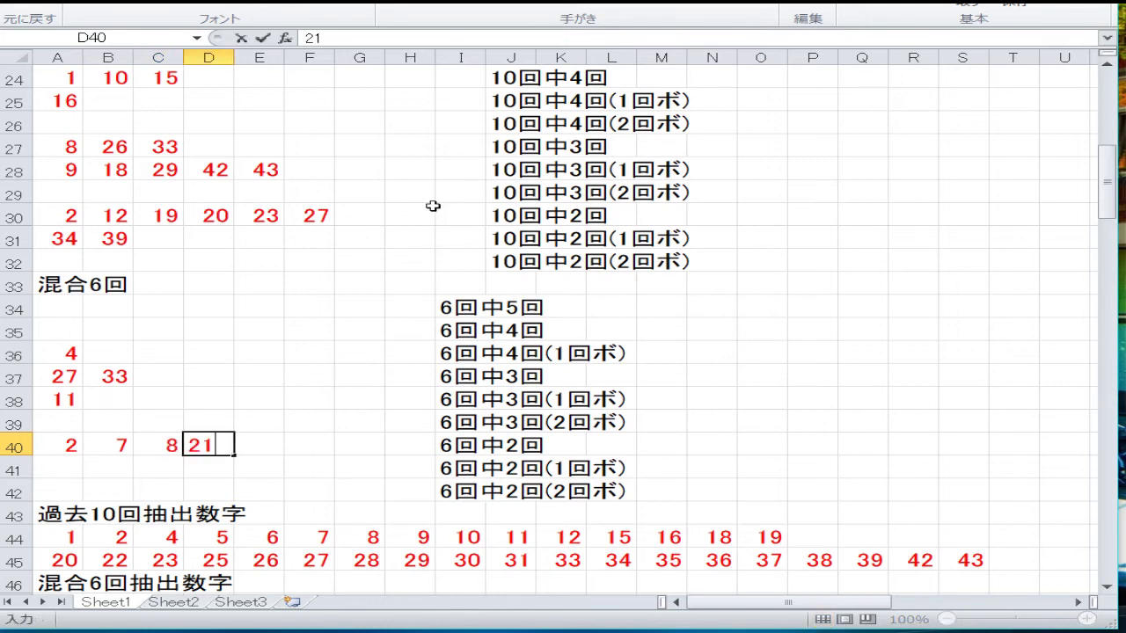
pyautogui.press('Tab')
pyautogui.write('43')
pyautogui.press('Return')
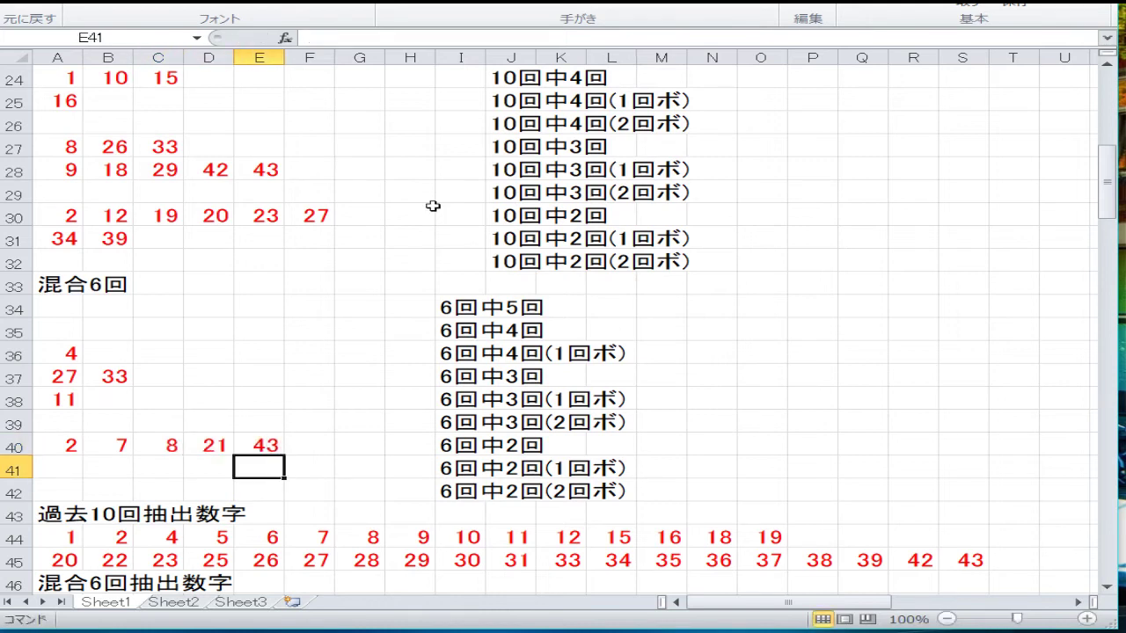
# Enter 12 and 19 in A41:B41, the 6回中2回(1回ボ) row of the 混合6回 list
pyautogui.press('Left')
pyautogui.press('Left')
pyautogui.press('Left')
pyautogui.press('Left')
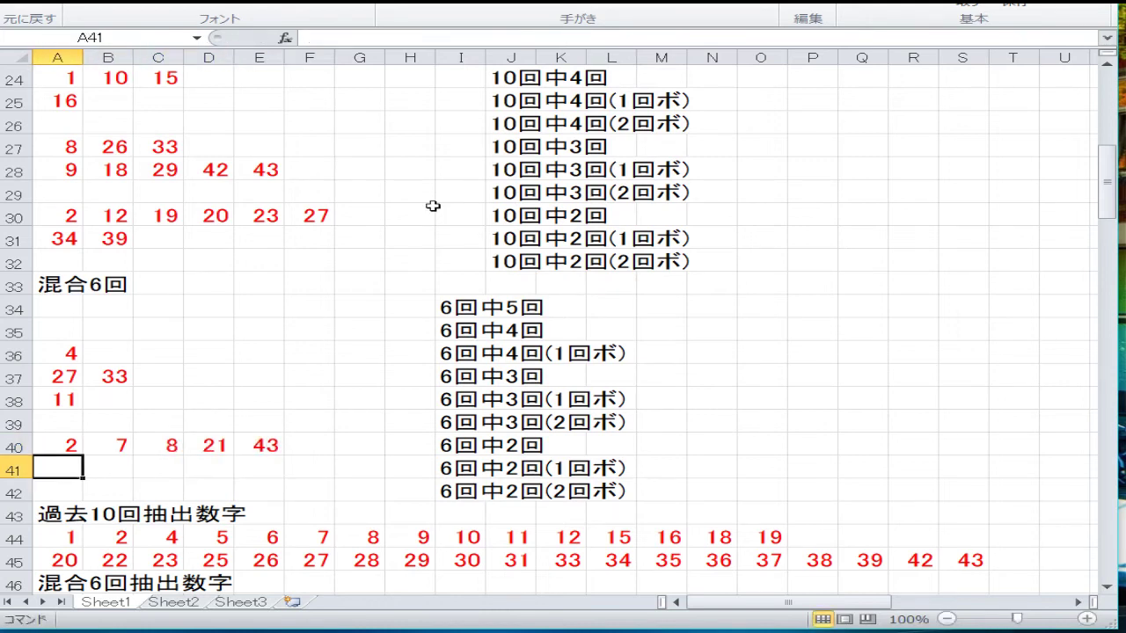
pyautogui.write('12')
pyautogui.press('Tab')
pyautogui.write('19')
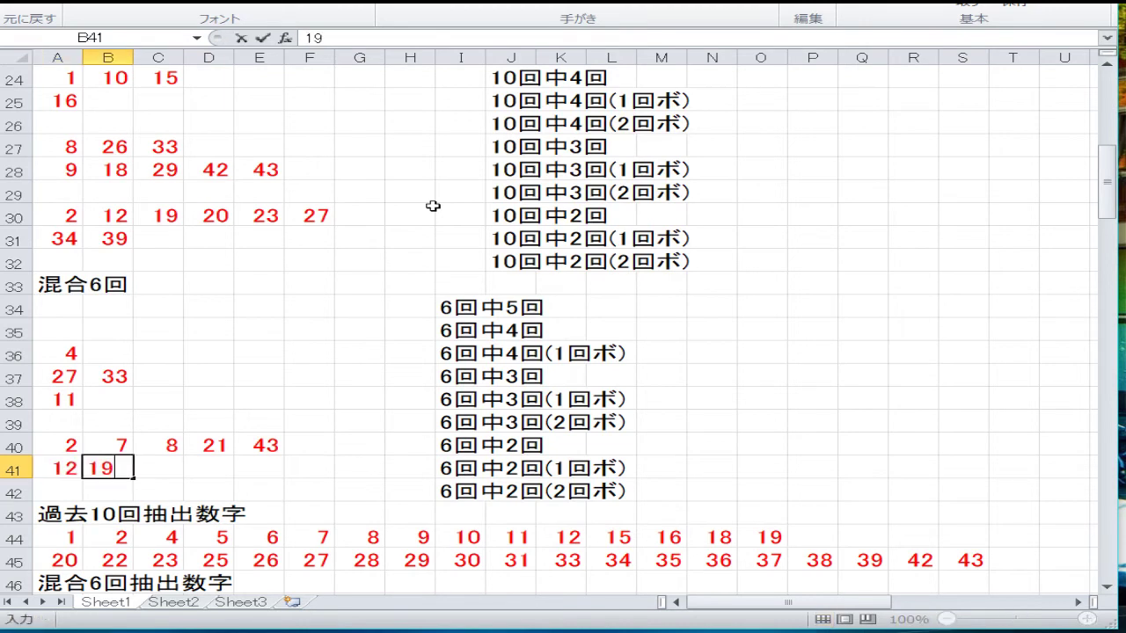
pyautogui.press('Return')
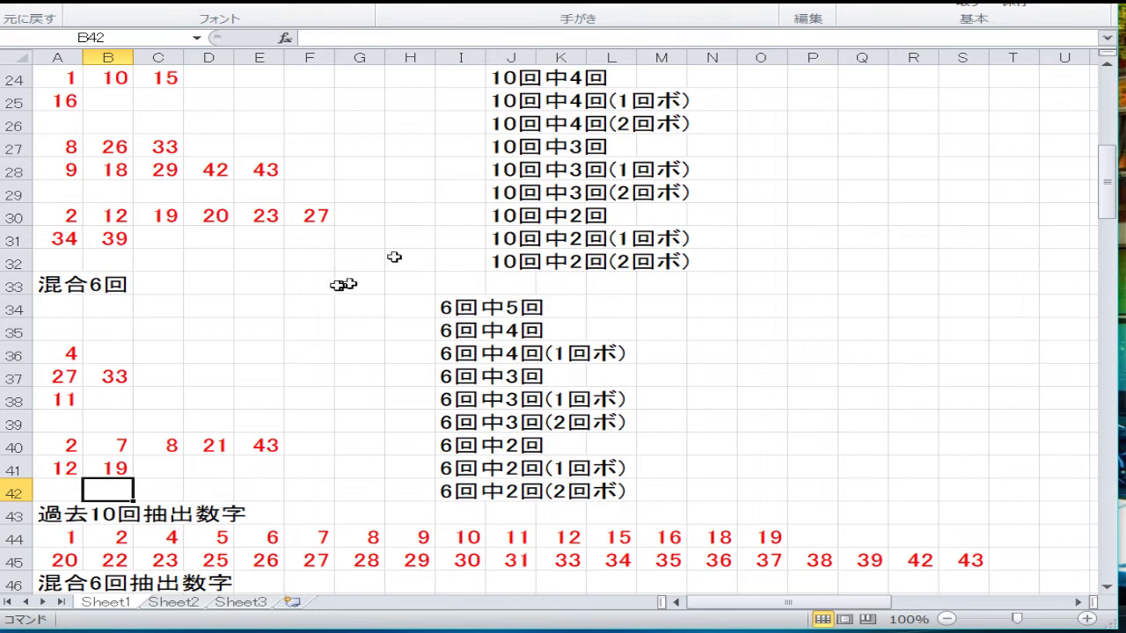
# Clear the old numbers in rows 44–45, 47–48 and 50–51 beneath the three 抽出数字 headings
pyautogui.scroll(-3, 221, 320)
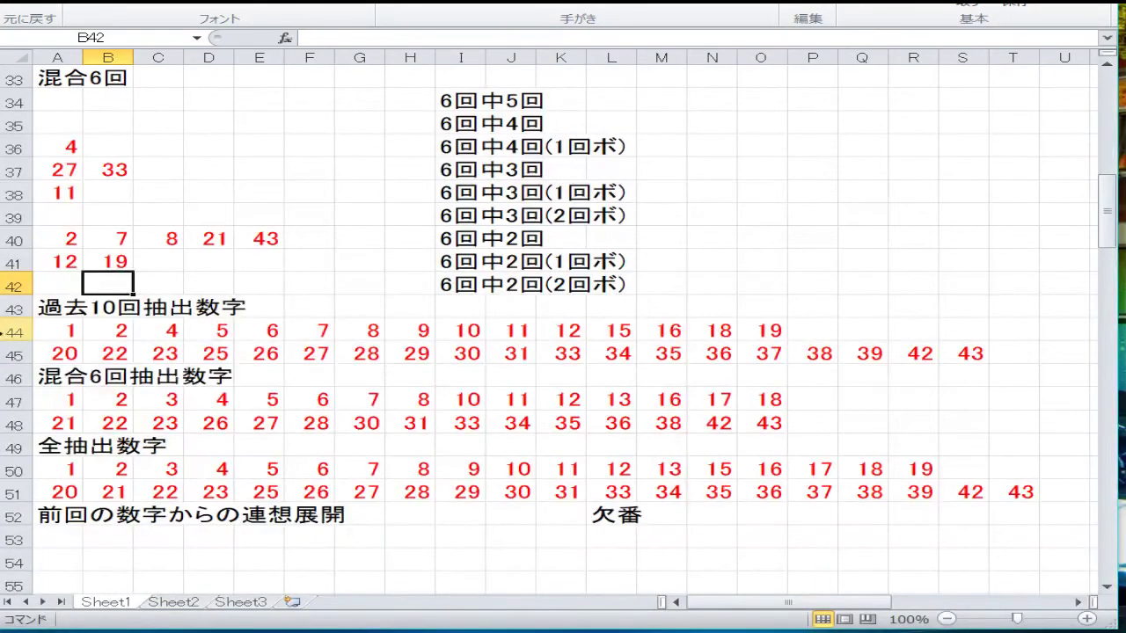
pyautogui.moveTo(14, 330); pyautogui.dragTo(14, 355)
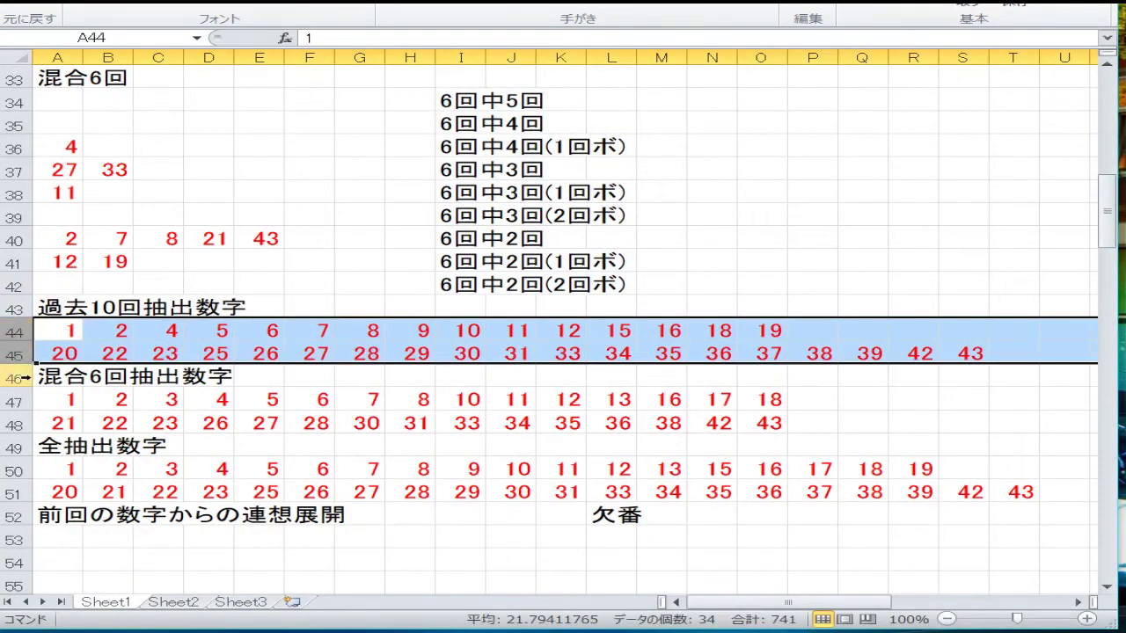
pyautogui.click(20, 400)
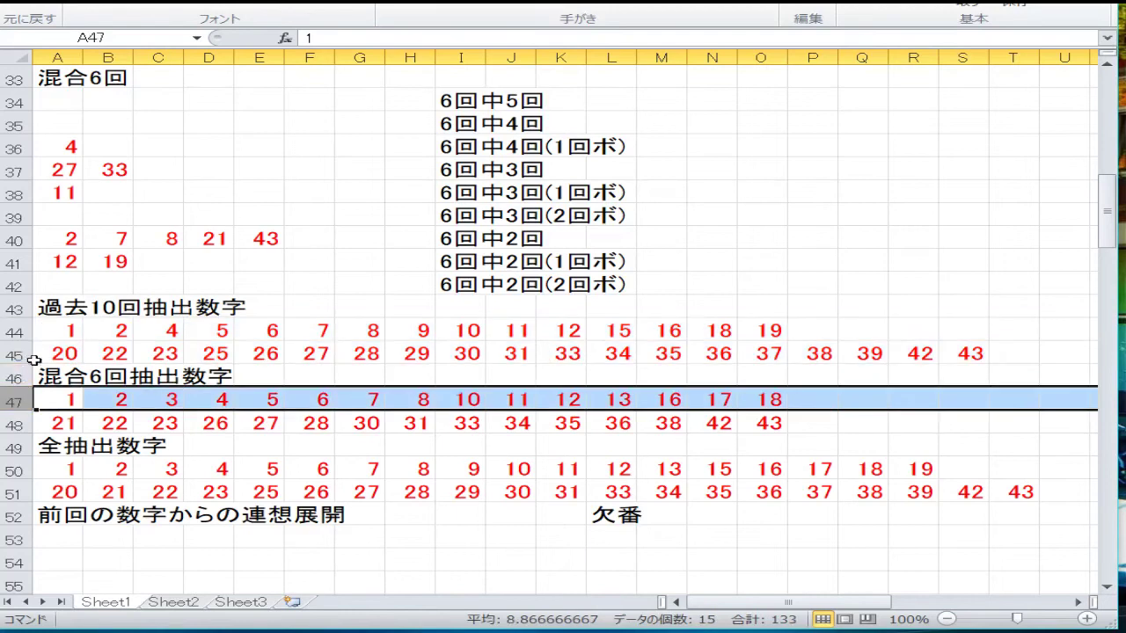
pyautogui.moveTo(14, 333); pyautogui.dragTo(14, 354)
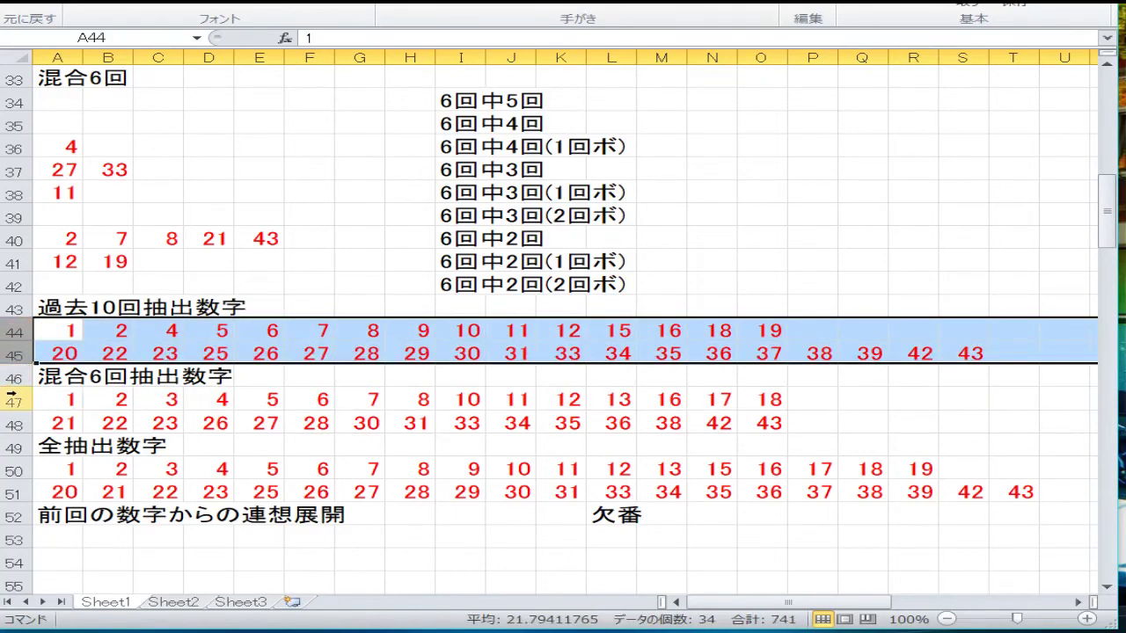
pyautogui.moveTo(14, 401); pyautogui.dragTo(14, 423)
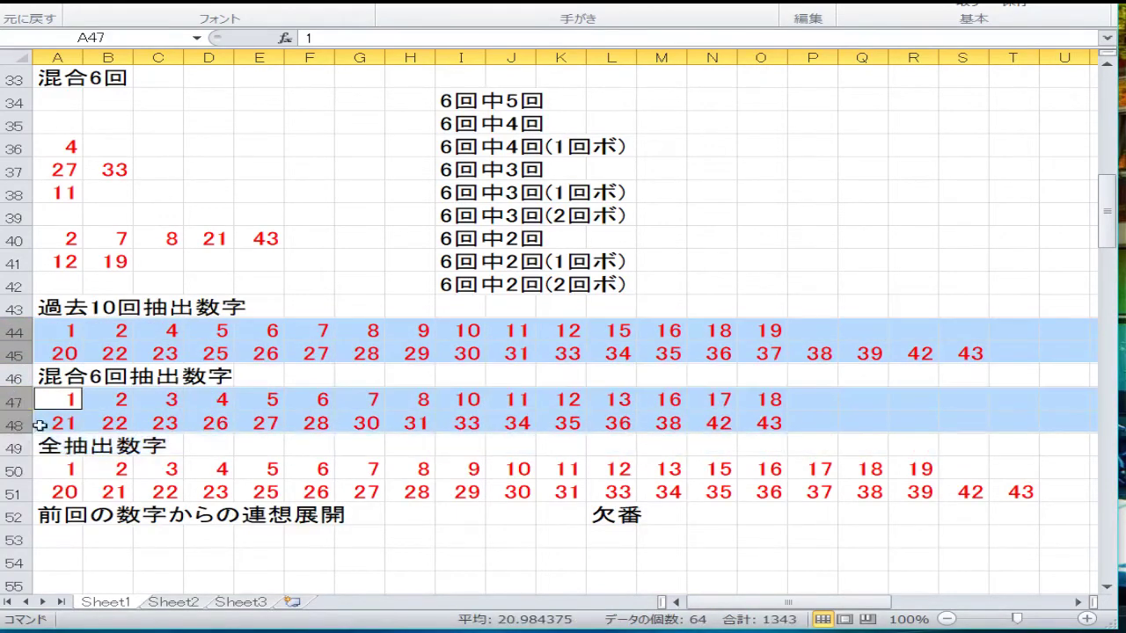
pyautogui.keyDown('ctrl'); pyautogui.click(19, 468); pyautogui.keyUp('ctrl')
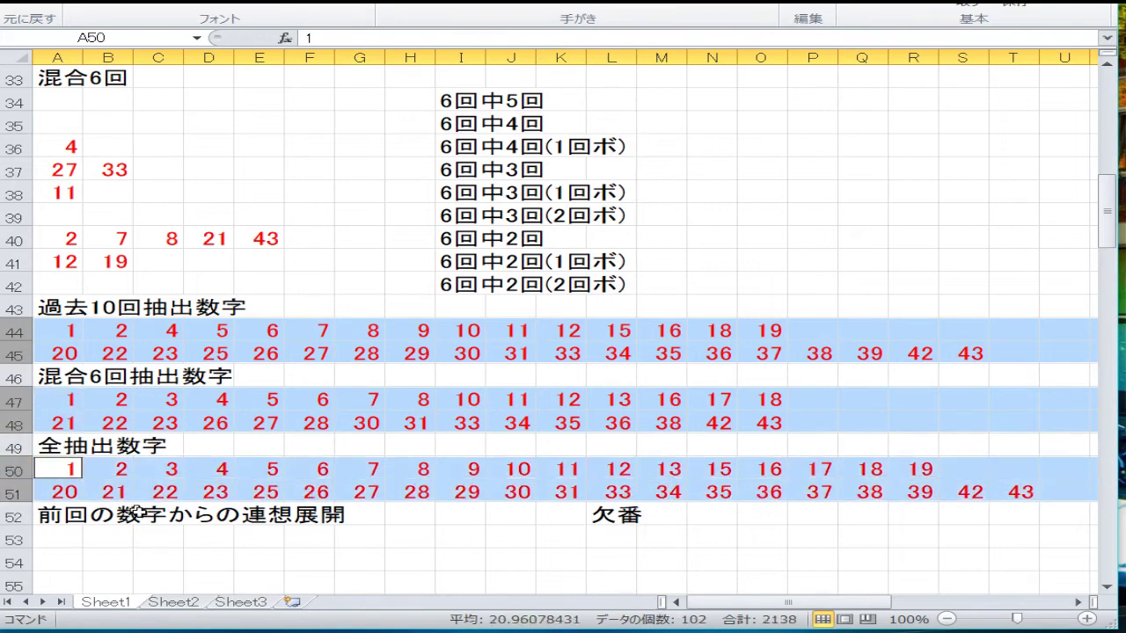
pyautogui.rightClick(169, 494)
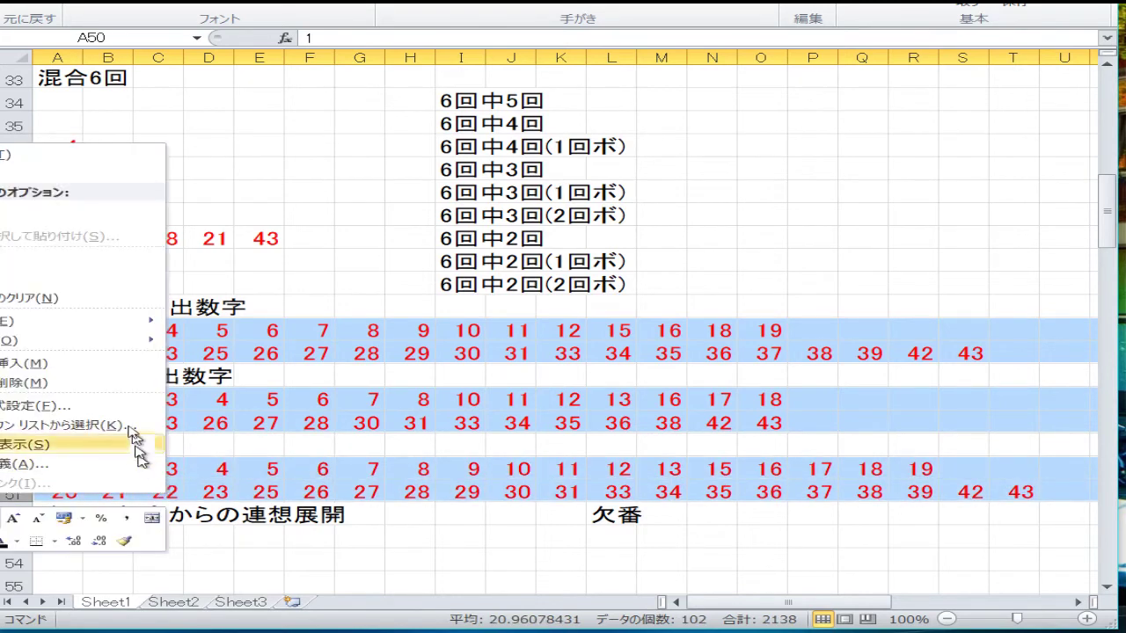
pyautogui.click(107, 308)
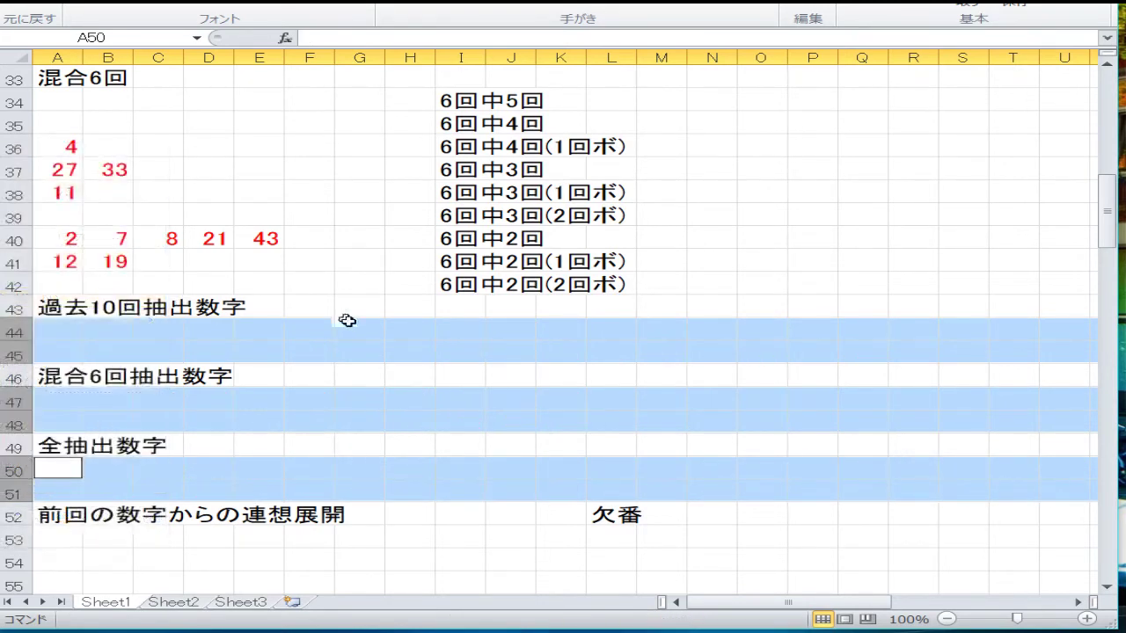
# Examine the 過去10回 and 混合6回 frequency tables and their ボーナス数字 tables for the numbers drawn
pyautogui.scroll(11, 352, 308)
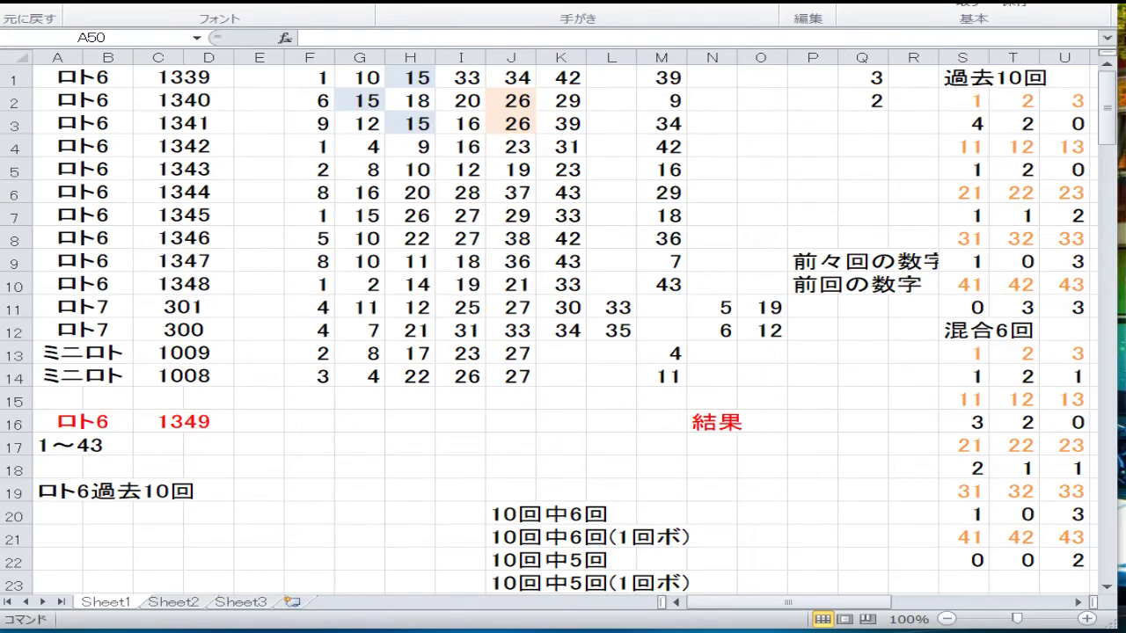
pyautogui.moveTo(492, 631)
pyautogui.click(296, 367)
pyautogui.click(460, 422)
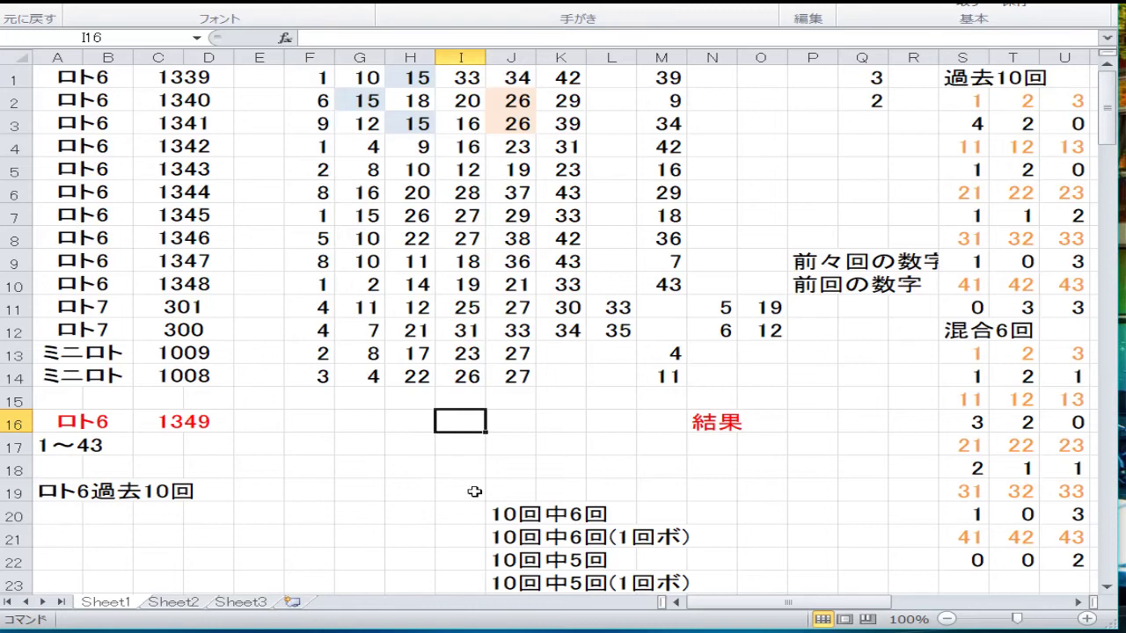
pyautogui.press('Right')
pyautogui.press('Right')
pyautogui.press('Right')
pyautogui.press('Right')
pyautogui.press('Right')
pyautogui.press('Right')
pyautogui.press('Right')
pyautogui.press('Right')
pyautogui.press('Right')
pyautogui.press('Right')
pyautogui.press('Right')
pyautogui.press('Right')
pyautogui.press('Right')
pyautogui.press('Right')
pyautogui.press('Right')
pyautogui.press('Right')
pyautogui.press('Right')
pyautogui.press('Right')
pyautogui.press('Right')
pyautogui.press('Right')
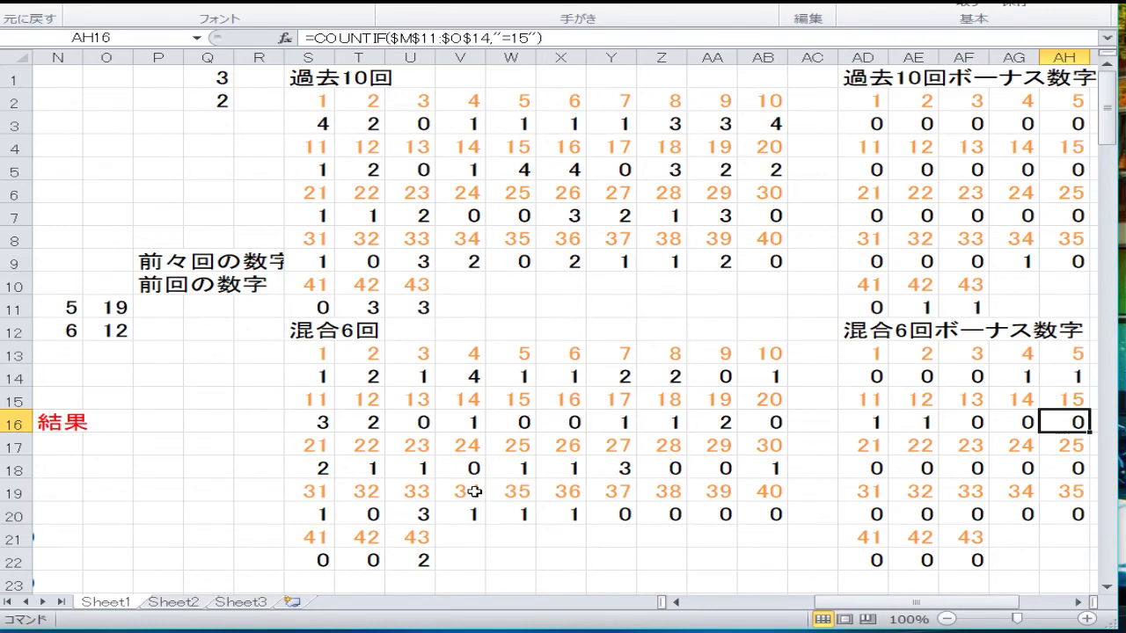
pyautogui.press('Right')
pyautogui.press('Right')
pyautogui.press('Right')
pyautogui.press('Right')
pyautogui.press('Right')
pyautogui.press('Right')
pyautogui.press('Right')
pyautogui.press('Right')
pyautogui.press('Right')
pyautogui.press('Right')
pyautogui.press('Right')
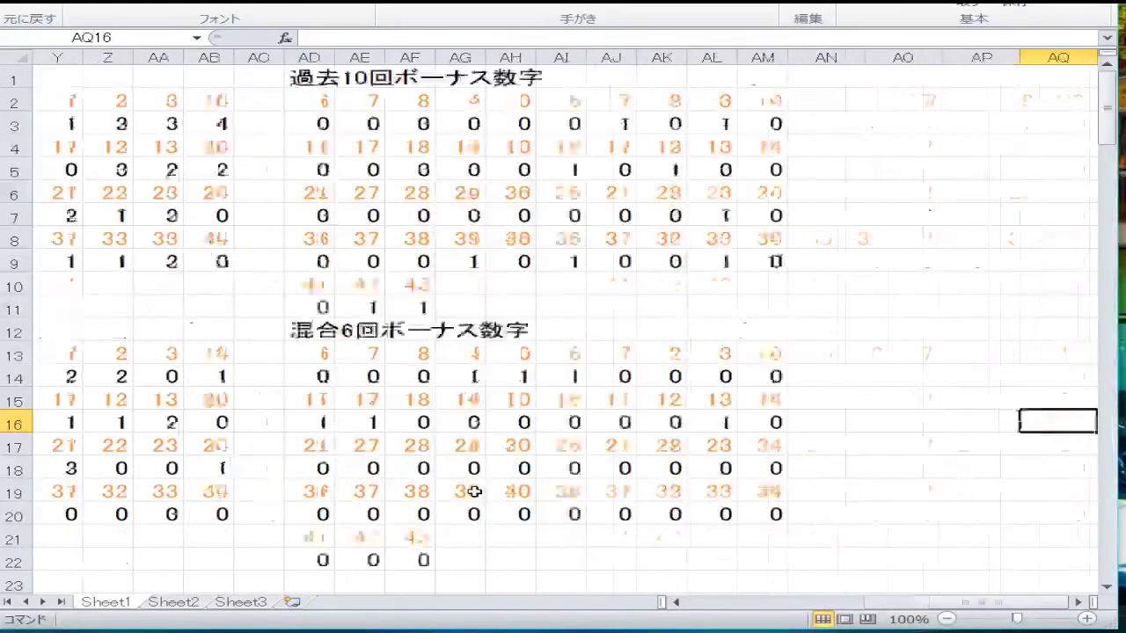
pyautogui.press('Left')
pyautogui.press('Left')
pyautogui.press('Left')
pyautogui.press('Left')
pyautogui.press('Left')
pyautogui.press('Left')
pyautogui.press('Left')
pyautogui.press('Left')
pyautogui.press('Left')
pyautogui.press('Left')
pyautogui.press('Left')
pyautogui.press('Left')
pyautogui.press('Left')
pyautogui.press('Left')
pyautogui.press('Left')
pyautogui.press('Left')
pyautogui.press('Left')
pyautogui.press('Left')
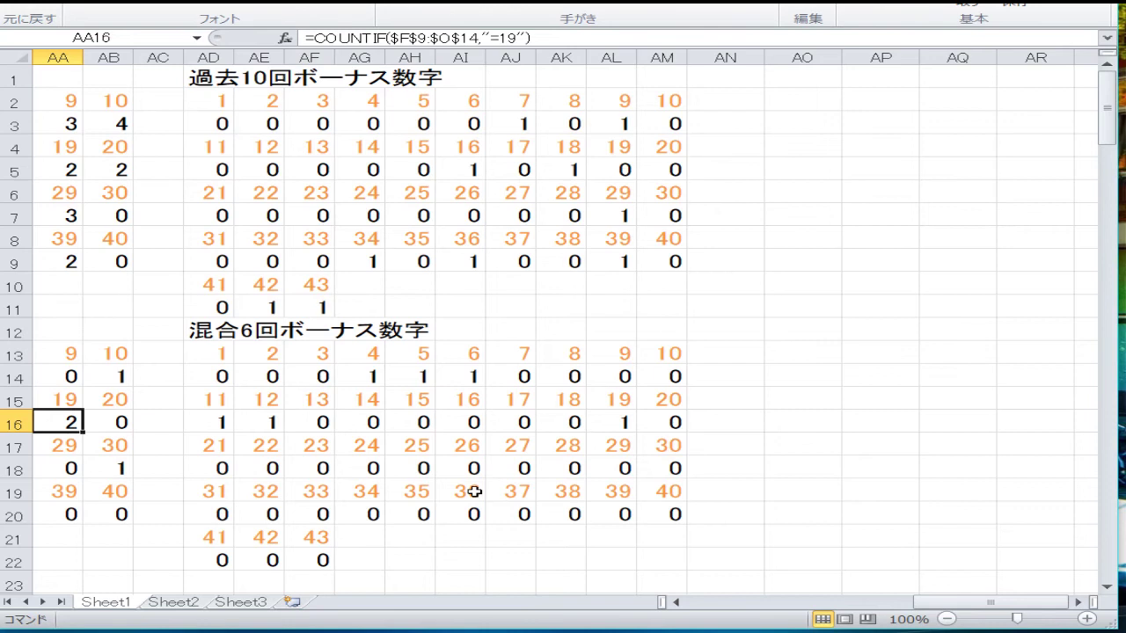
# Enter 1, 2, 4, 5 and 6 in A44:E44, under the 過去10回抽出数字 heading
pyautogui.press('Left')
pyautogui.press('Left')
pyautogui.press('Left')
pyautogui.press('Left')
pyautogui.press('Left')
pyautogui.press('Left')
pyautogui.press('Left')
pyautogui.press('Left')
pyautogui.press('Left')
pyautogui.press('Left')
pyautogui.press('Left')
pyautogui.press('Left')
pyautogui.press('Left')
pyautogui.press('Left')
pyautogui.press('Left')
pyautogui.press('Left')
pyautogui.press('Left')
pyautogui.press('Left')
pyautogui.press('Left')
pyautogui.press('Left')
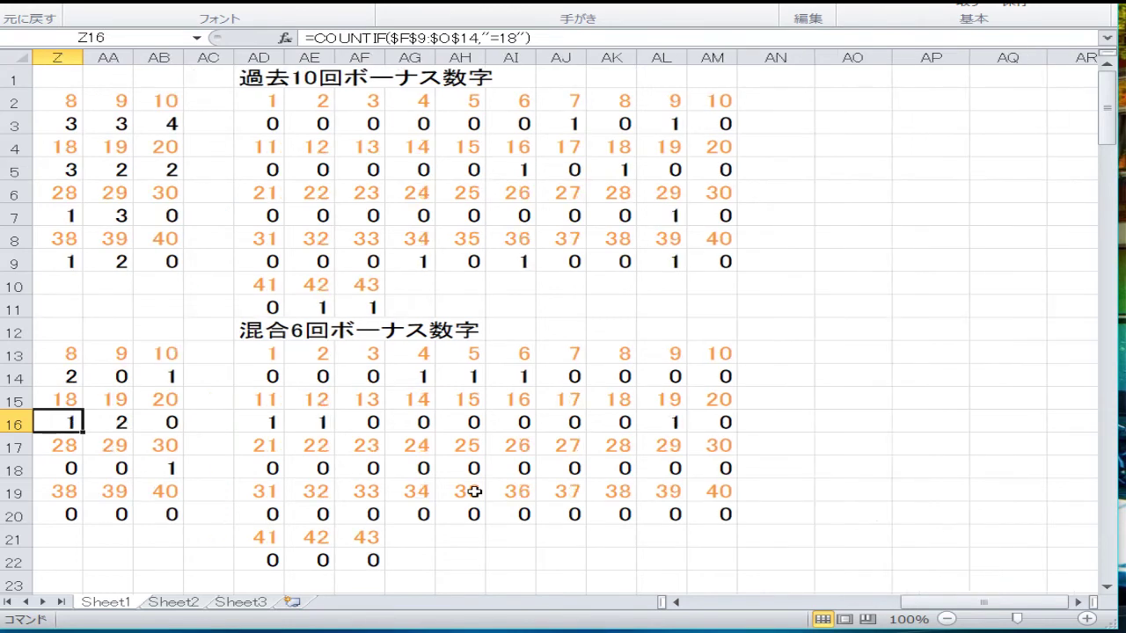
pyautogui.press('Down')
pyautogui.press('Right')
pyautogui.press('Down')
pyautogui.press('Down')
pyautogui.press('Down')
pyautogui.press('Down')
pyautogui.press('Down')
pyautogui.press('Down')
pyautogui.press('Down')
pyautogui.press('Down')
pyautogui.press('Down')
pyautogui.press('Down')
pyautogui.press('Down')
pyautogui.press('Down')
pyautogui.press('Down')
pyautogui.press('Down')
pyautogui.press('Down')
pyautogui.press('Down')
pyautogui.press('Down')
pyautogui.press('Down')
pyautogui.press('Down')
pyautogui.press('Down')
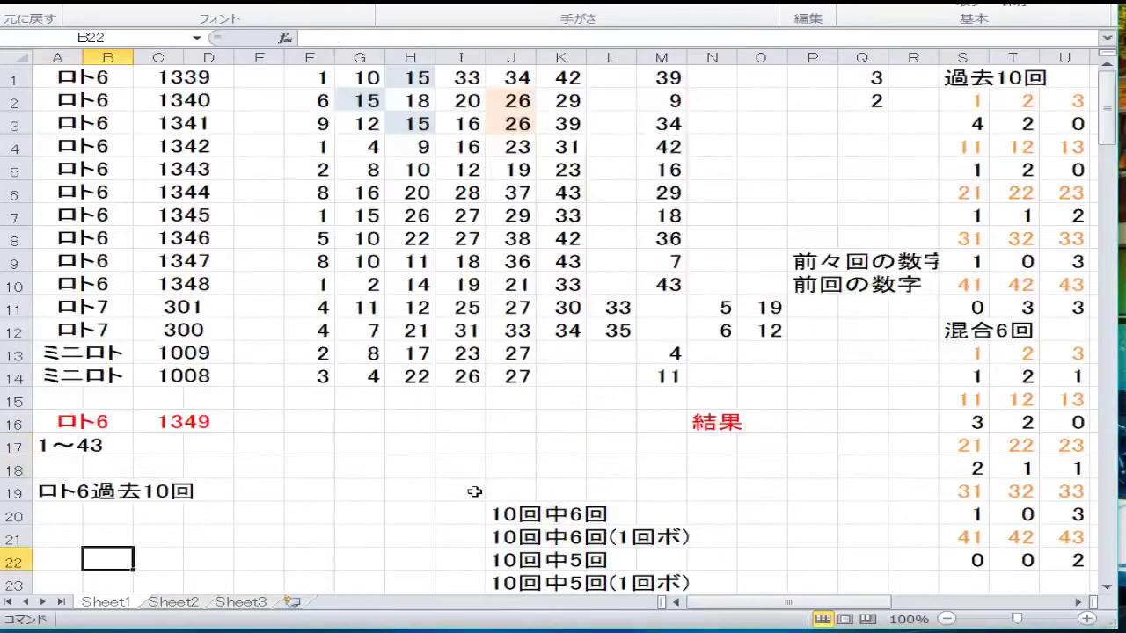
pyautogui.press('Down')
pyautogui.press('Down')
pyautogui.press('Down')
pyautogui.press('Down')
pyautogui.press('Down')
pyautogui.press('Down')
pyautogui.press('Down')
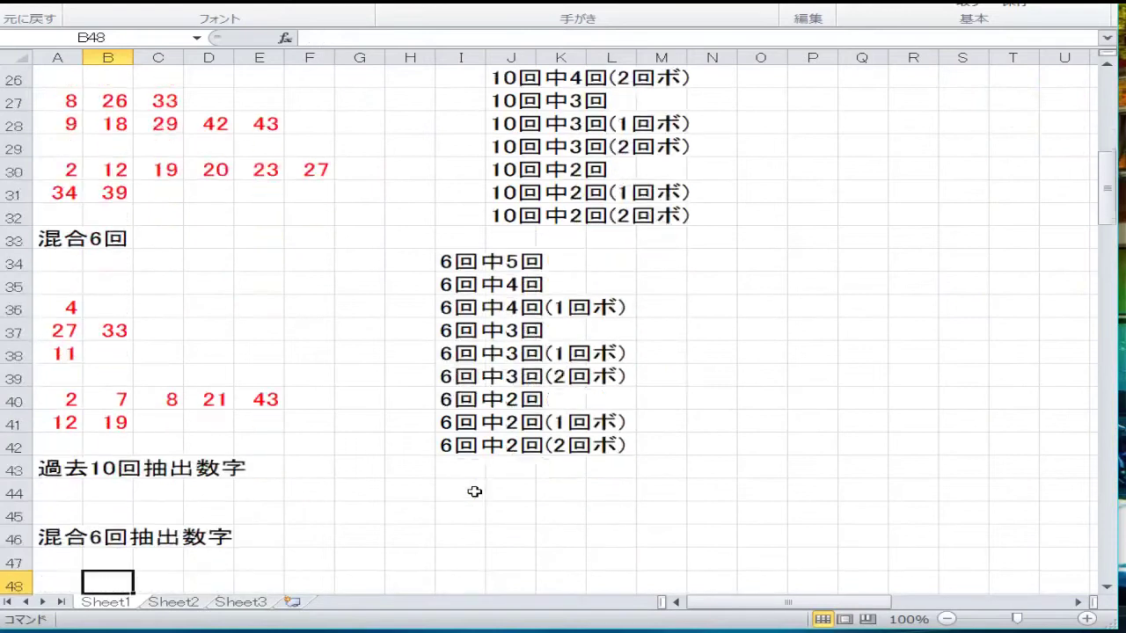
pyautogui.press('Up')
pyautogui.press('Up')
pyautogui.press('Up')
pyautogui.press('Up')
pyautogui.press('Up')
pyautogui.press('Left')
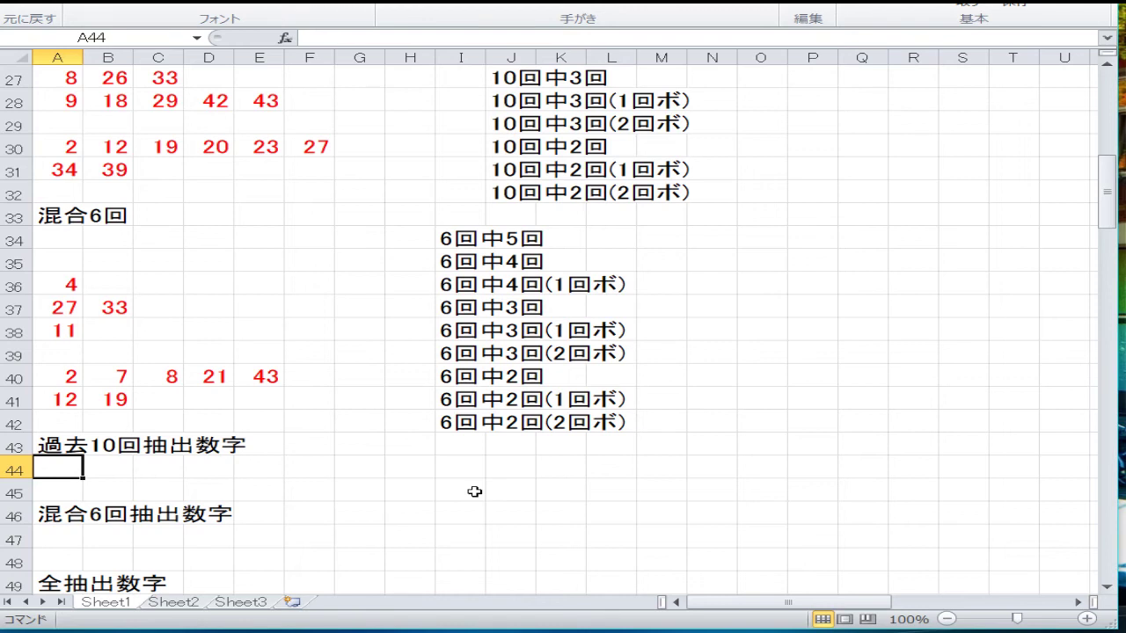
pyautogui.write('3')
pyautogui.press('Tab')
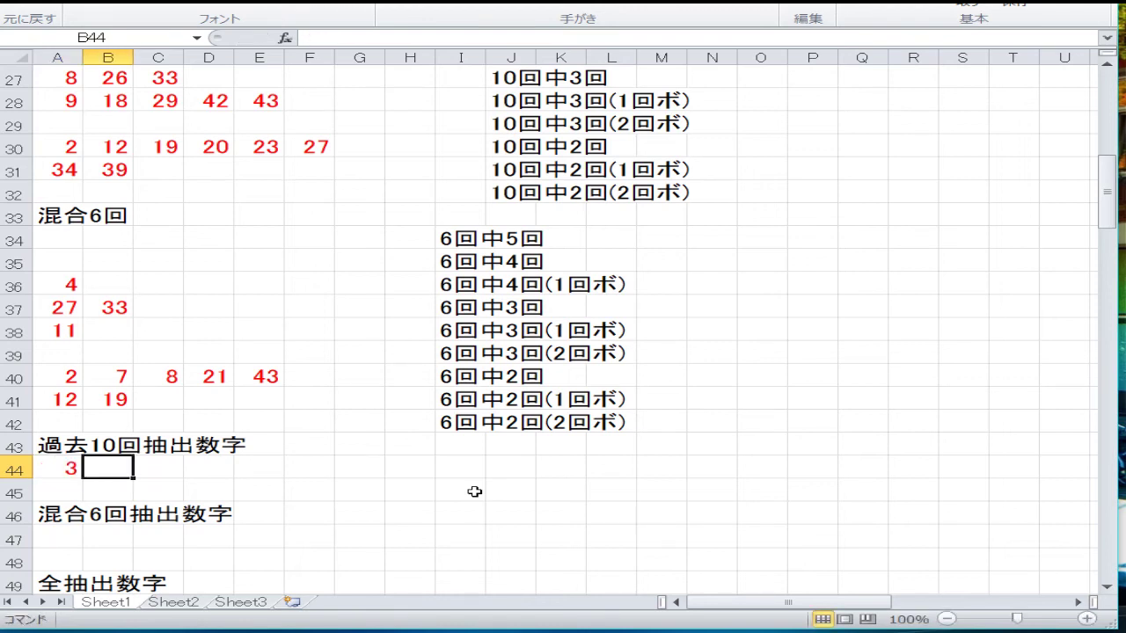
pyautogui.press('Left')
pyautogui.write('1')
pyautogui.press('Tab')
pyautogui.write('2')
pyautogui.press('Tab')
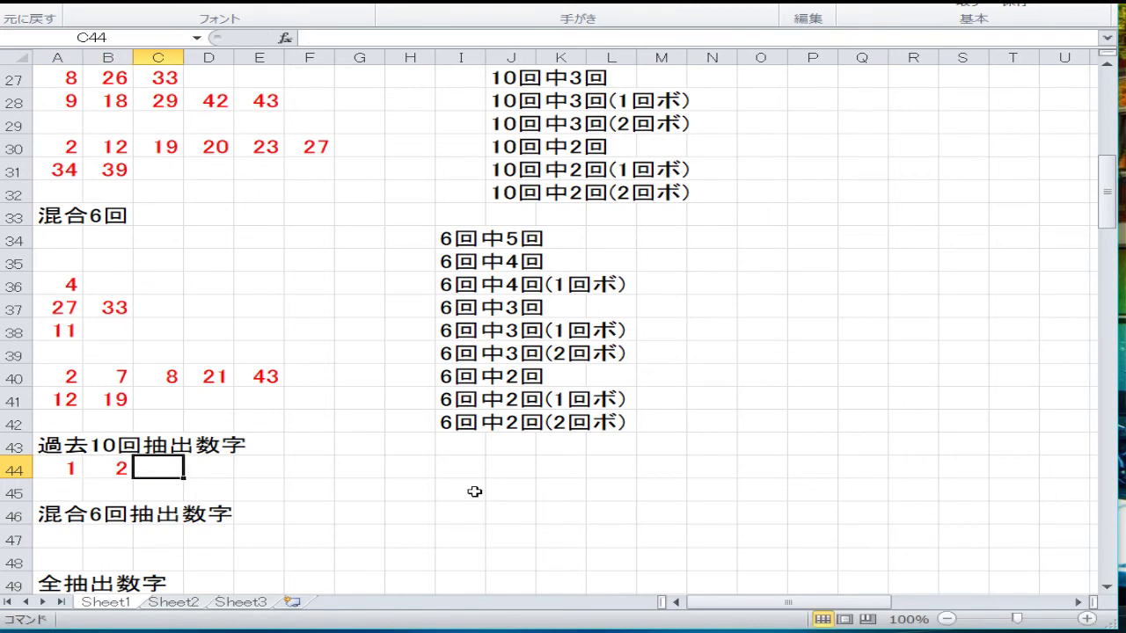
pyautogui.write('4')
pyautogui.press('Tab')
pyautogui.write('5')
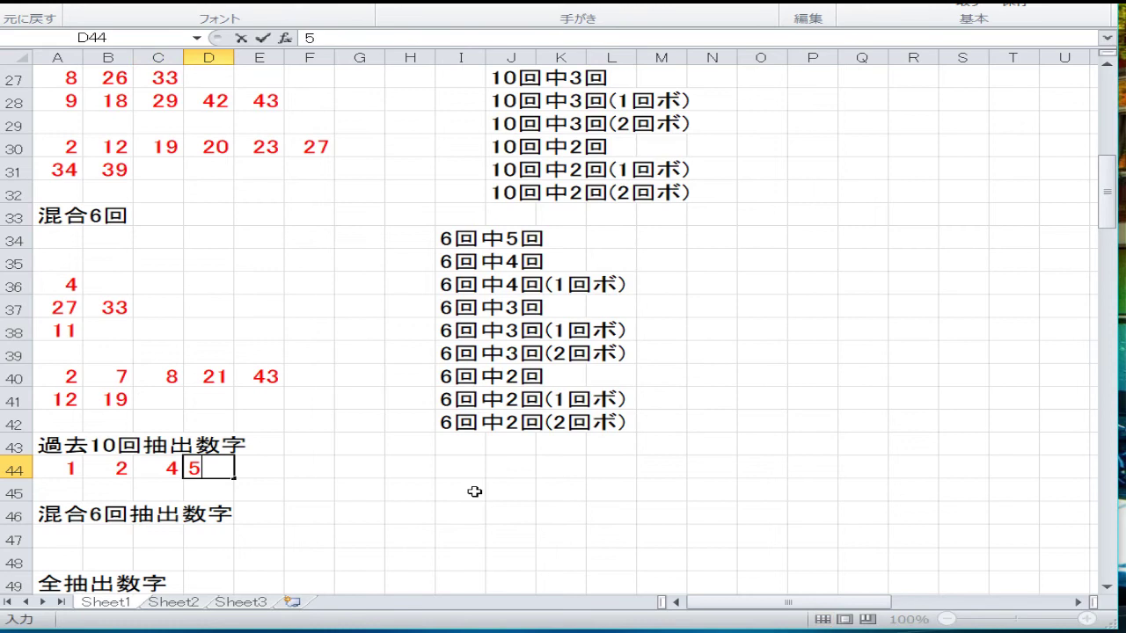
pyautogui.press('Tab')
pyautogui.write('6')
pyautogui.press('Tab')
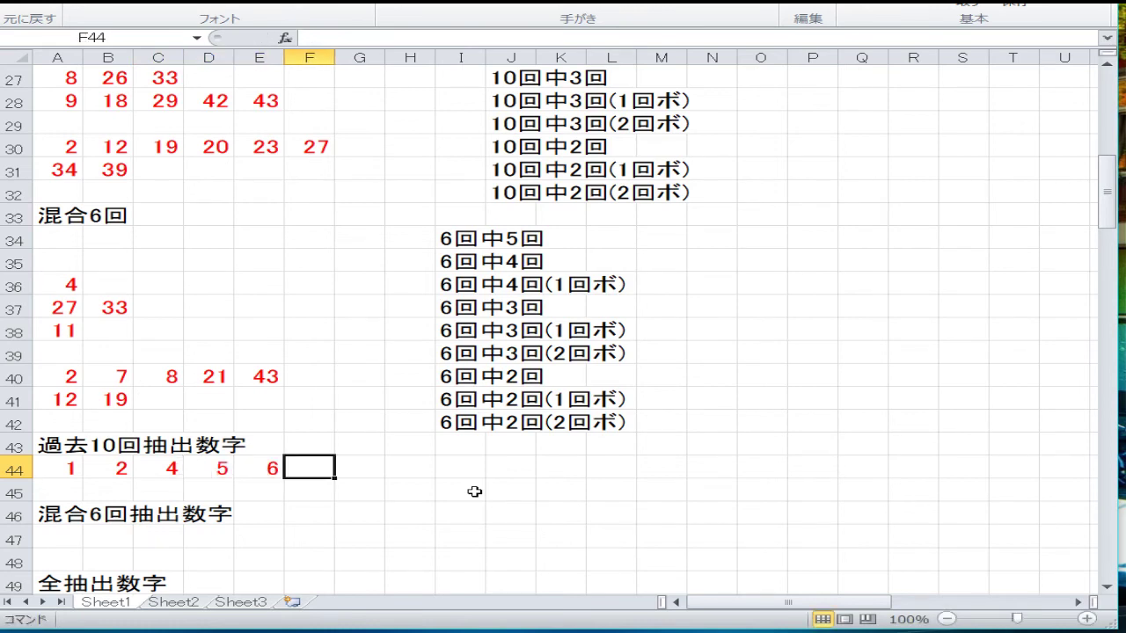
# Continue the 過去10回抽出数字 row with 7, 8, 9, 10, 11 and 12 in F44:K44
pyautogui.write('7')
pyautogui.press('Tab')
pyautogui.write('8')
pyautogui.press('Tab')
pyautogui.write('9')
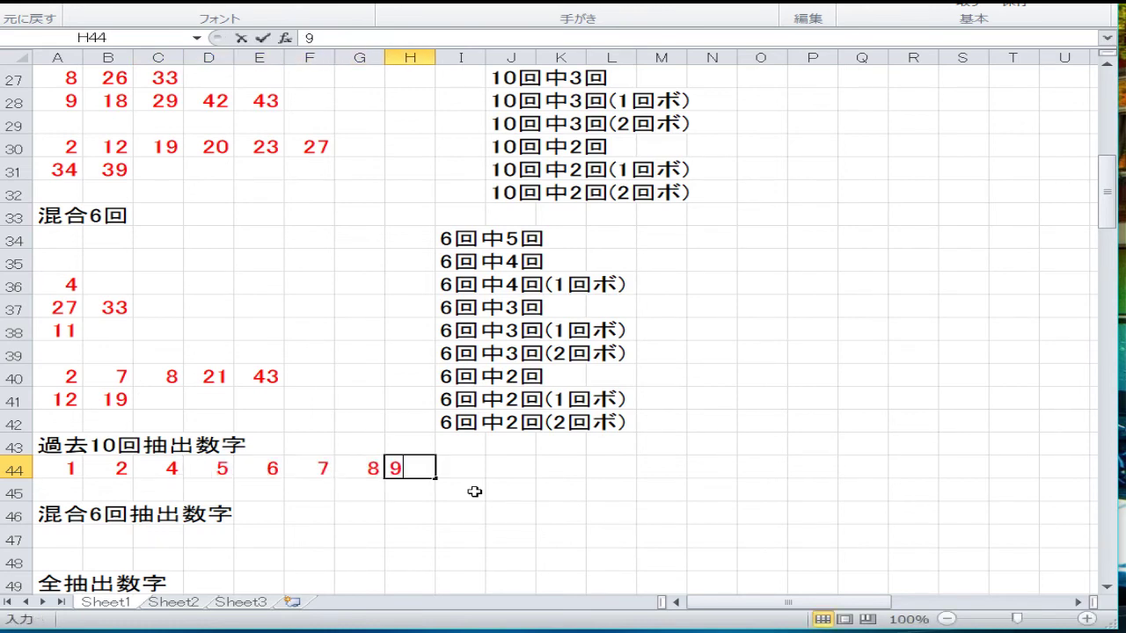
pyautogui.press('Tab')
pyautogui.write('10')
pyautogui.press('Tab')
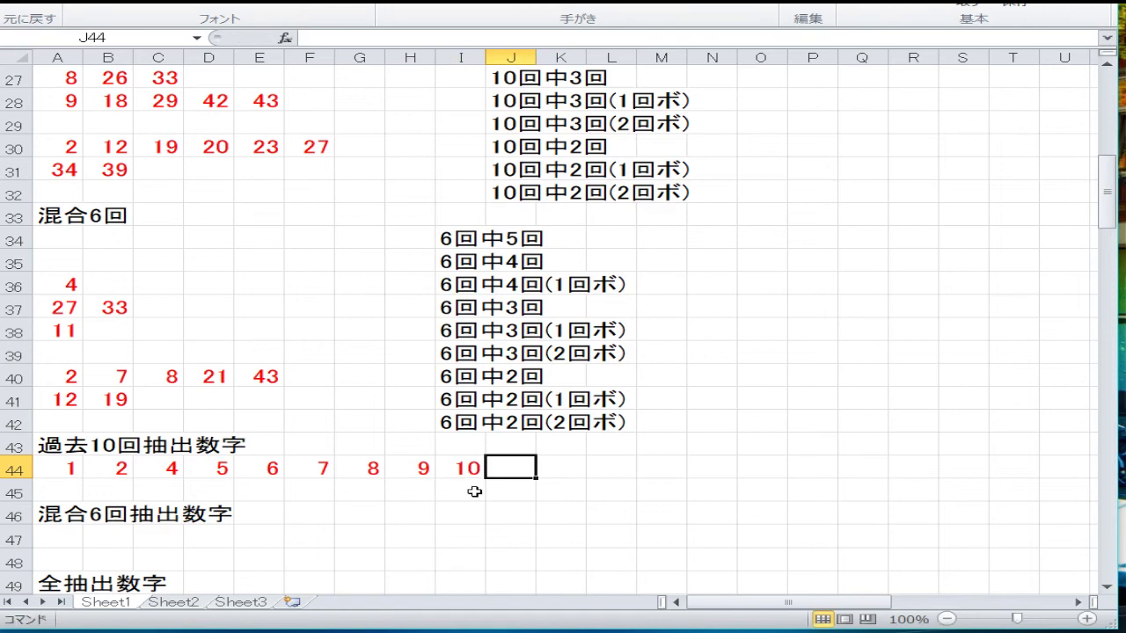
pyautogui.write('11')
pyautogui.press('Tab')
pyautogui.write('12')
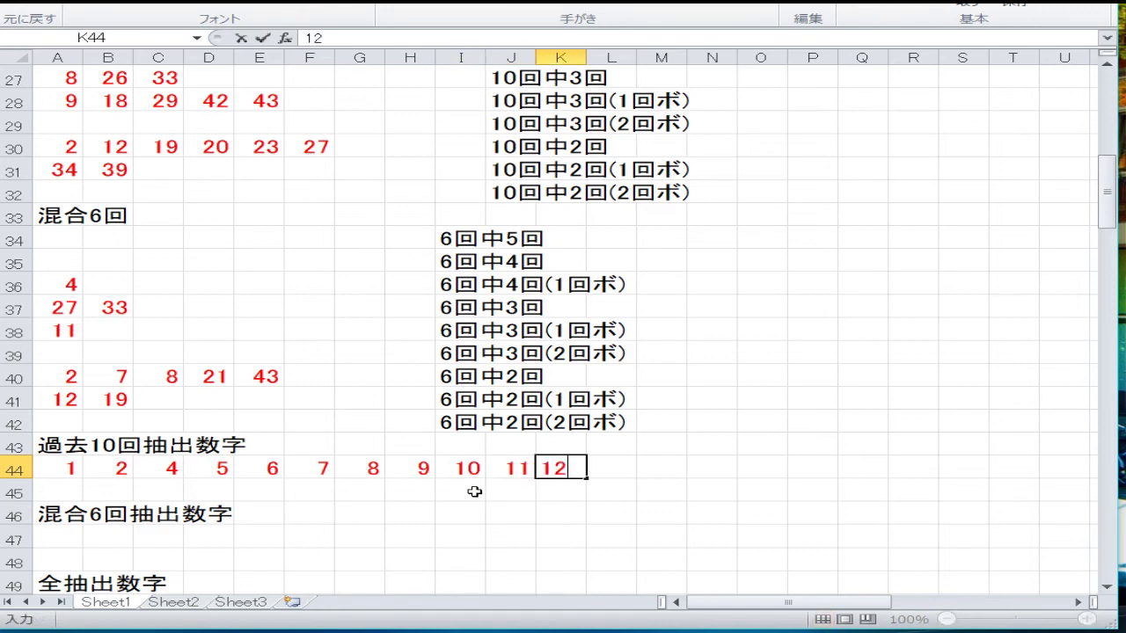
pyautogui.press('Tab')
# Continue the 過去10回抽出数字 row with 14, 15, 16, 18 and 19 in L44:P44
pyautogui.write('14')
pyautogui.press('Tab')
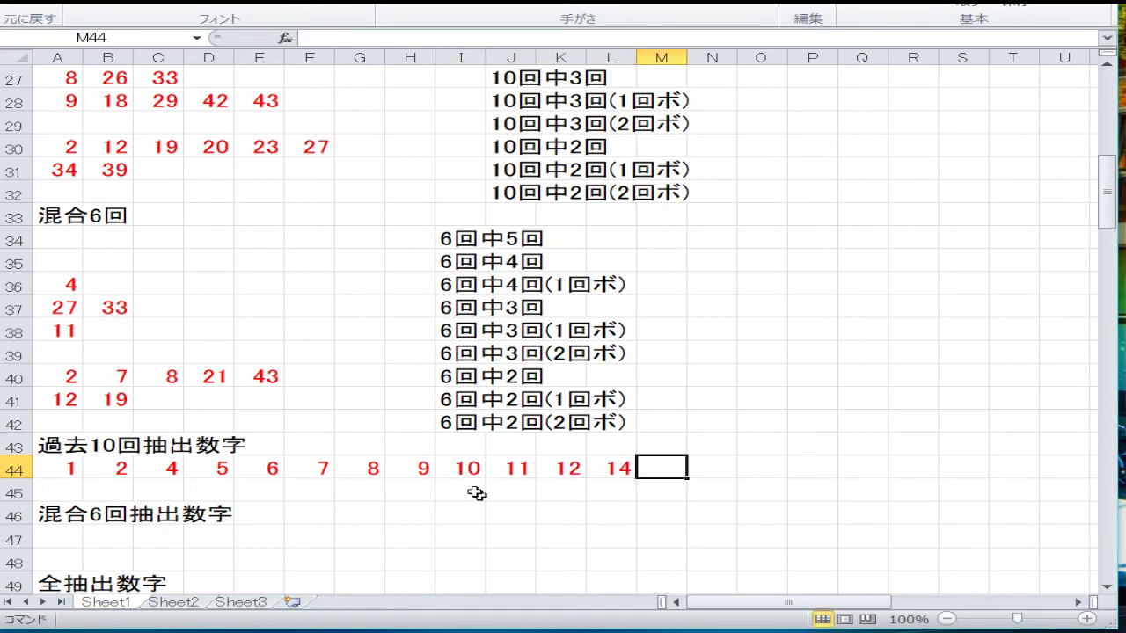
pyautogui.write('15')
pyautogui.press('Tab')
pyautogui.write('16')
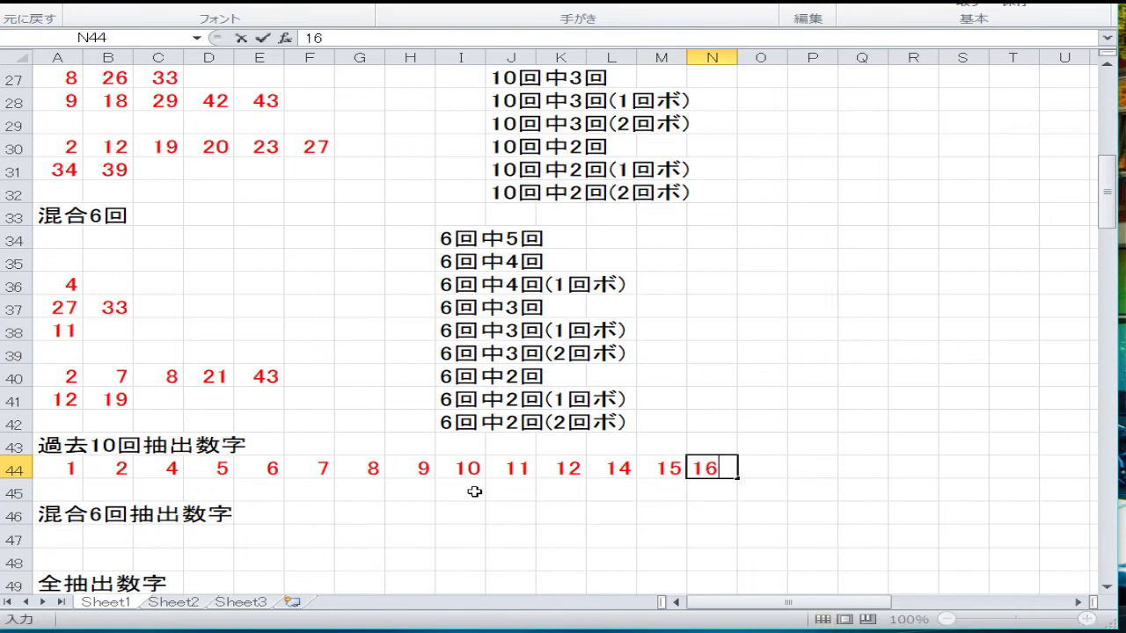
pyautogui.press('Tab')
pyautogui.write('18')
pyautogui.press('Tab')
pyautogui.write('19')
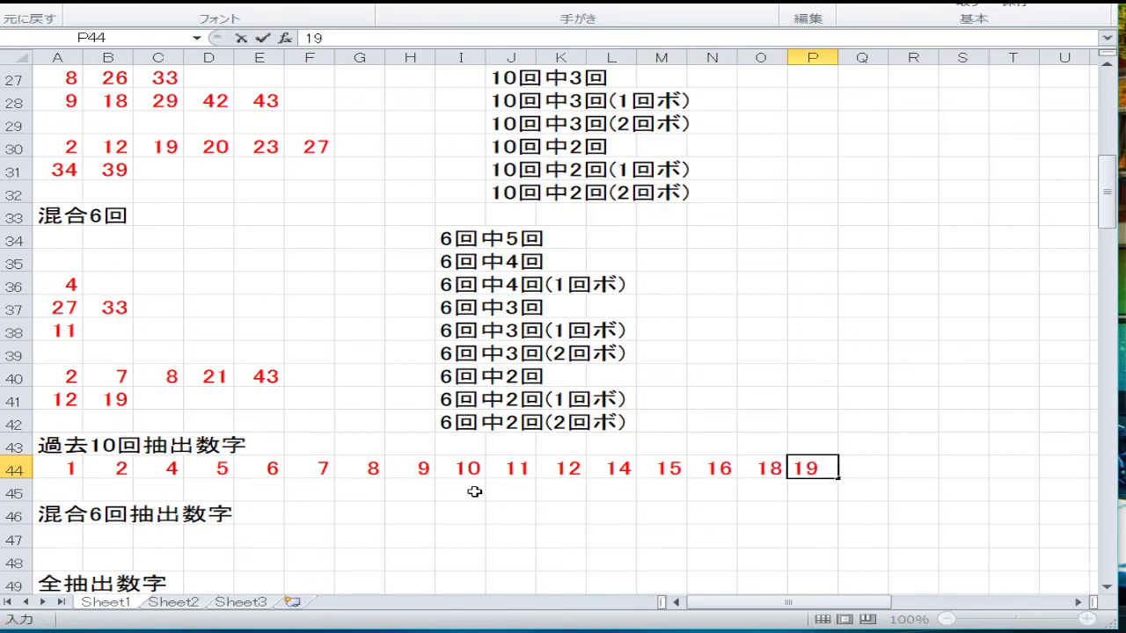
pyautogui.press('Tab')
# Start the second 過去10回抽出数字 row with 20, 21, 22 and 23 in A45:D45
pyautogui.press('Down')
pyautogui.press('Left')
pyautogui.press('Left')
pyautogui.press('Left')
pyautogui.press('Left')
pyautogui.press('Left')
pyautogui.press('Left')
pyautogui.press('Left')
pyautogui.press('Left')
pyautogui.press('Left')
pyautogui.press('Left')
pyautogui.press('Left')
pyautogui.press('Left')
pyautogui.press('Left')
pyautogui.press('Left')
pyautogui.press('Left')
pyautogui.press('Left')
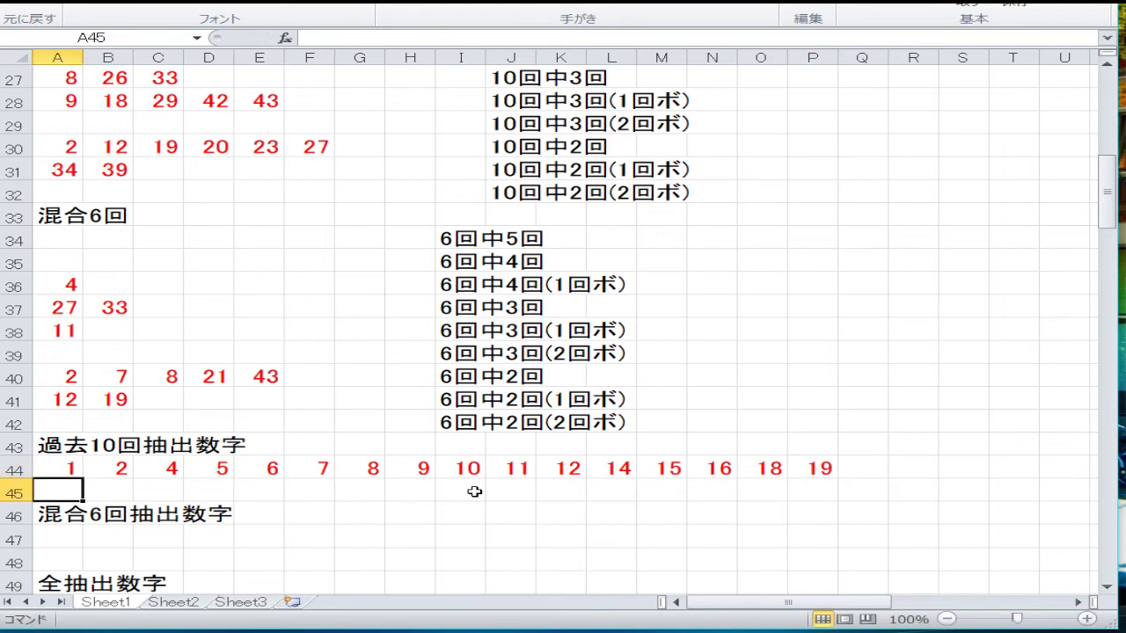
pyautogui.write('20')
pyautogui.press('Tab')
pyautogui.write('21')
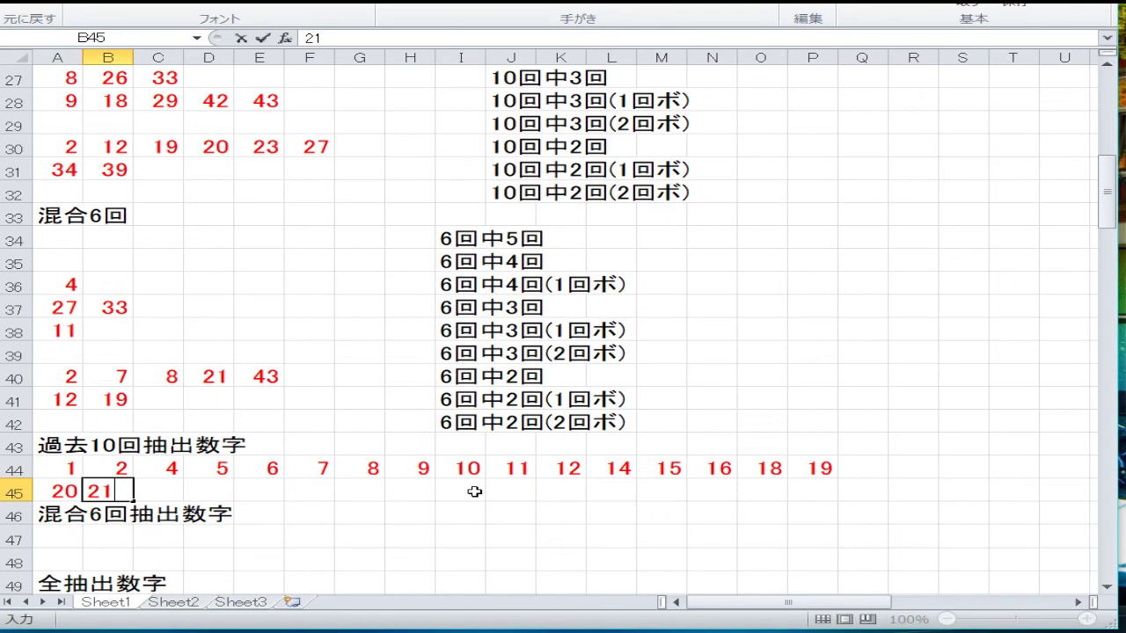
pyautogui.press('Tab')
pyautogui.write('22')
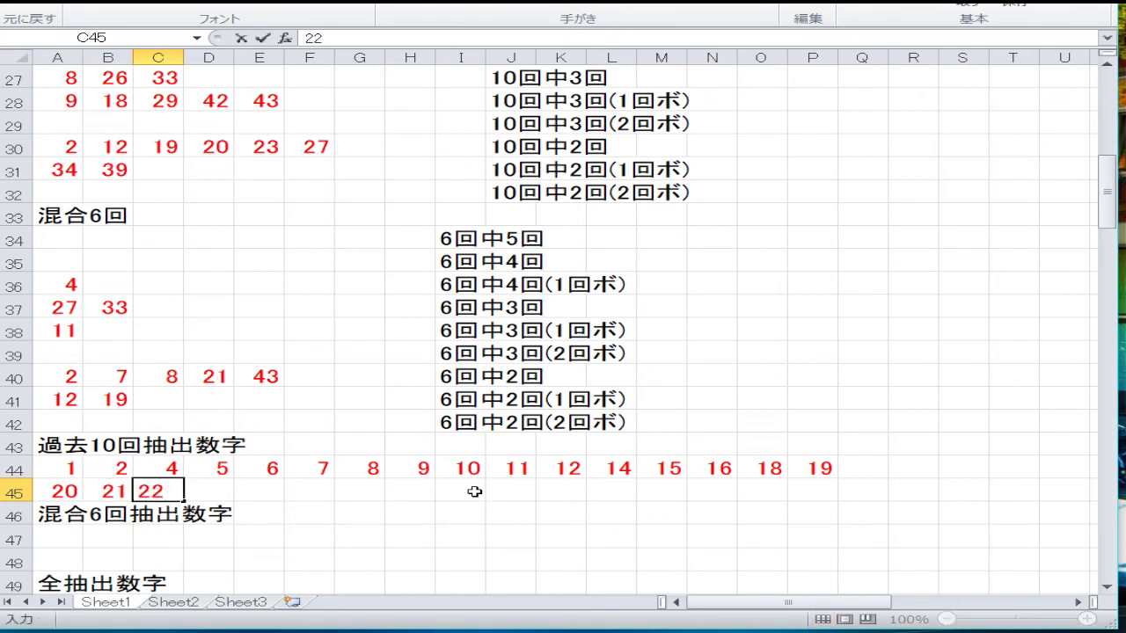
pyautogui.press('Tab')
pyautogui.write('23')
pyautogui.press('Tab')
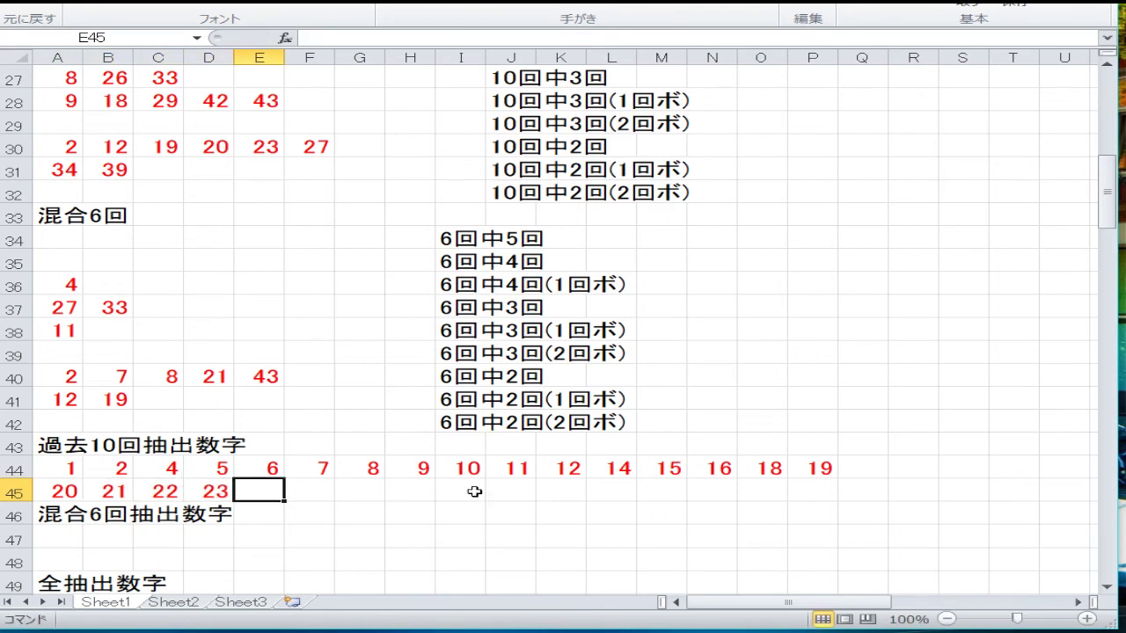
# Continue the second 過去10回抽出数字 row with 26, 27, 28, 29, 31 and 33 in E45:J45
pyautogui.write('26')
pyautogui.press('Tab')
pyautogui.write('27')
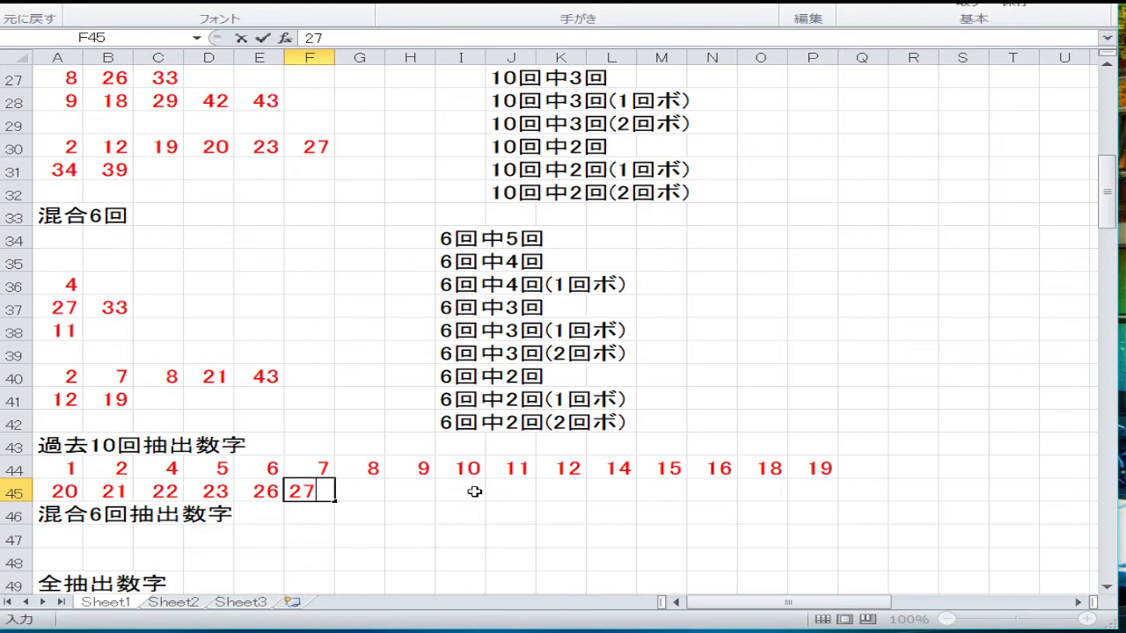
pyautogui.press('Tab')
pyautogui.write('28')
pyautogui.press('Tab')
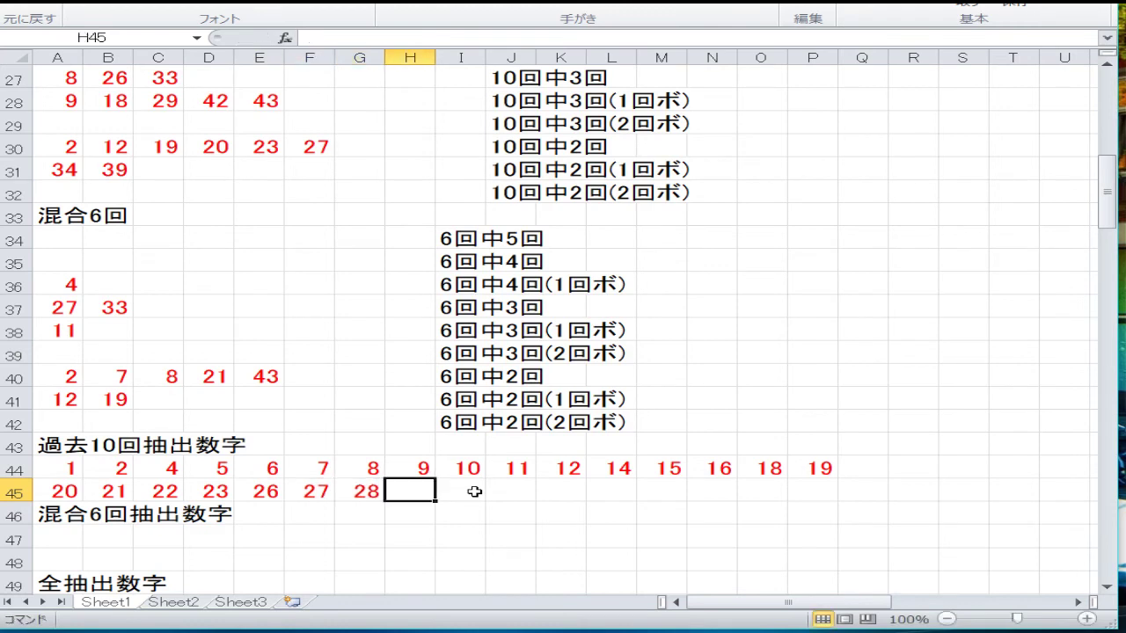
pyautogui.write('29')
pyautogui.press('Tab')
pyautogui.write('31')
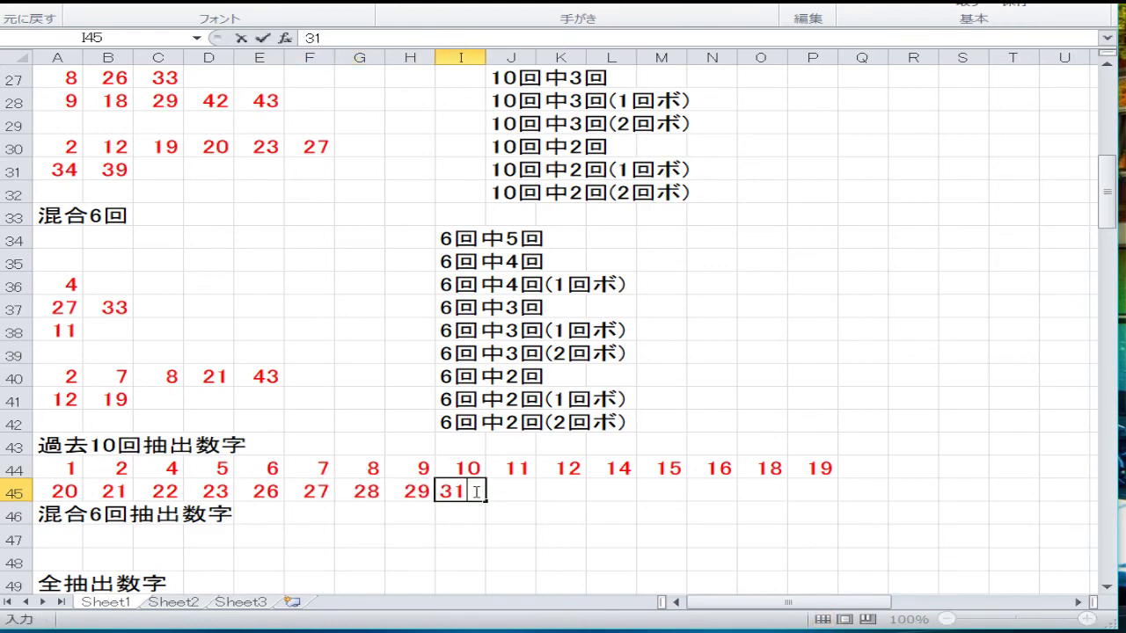
pyautogui.press('Tab')
pyautogui.write('33')
pyautogui.press('Tab')
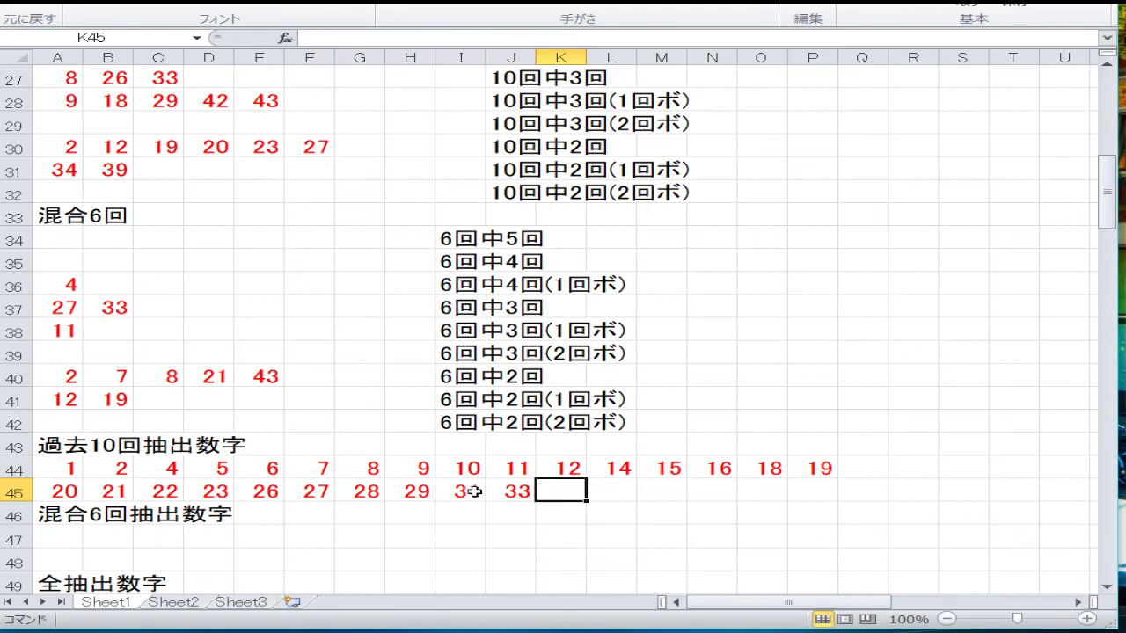
# Complete the second 過去10回抽出数字 row with 34, 36, 37, 38, 39, 42 and 43 in K45:Q45
pyautogui.write('34')
pyautogui.press('Tab')
pyautogui.write('36')
pyautogui.press('Tab')
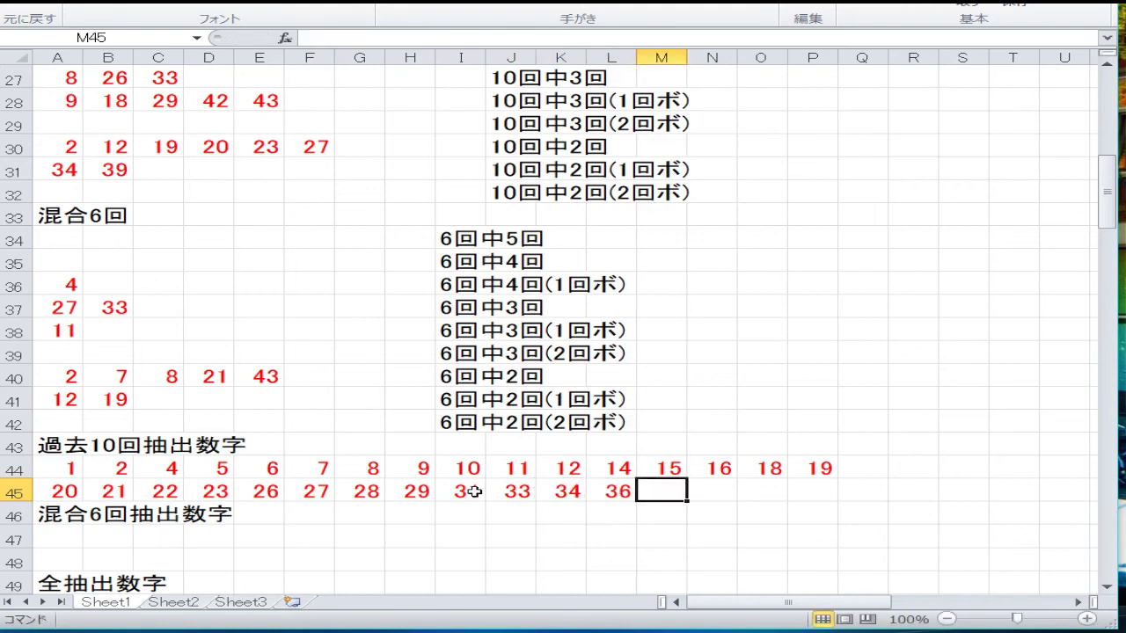
pyautogui.write('37')
pyautogui.press('Tab')
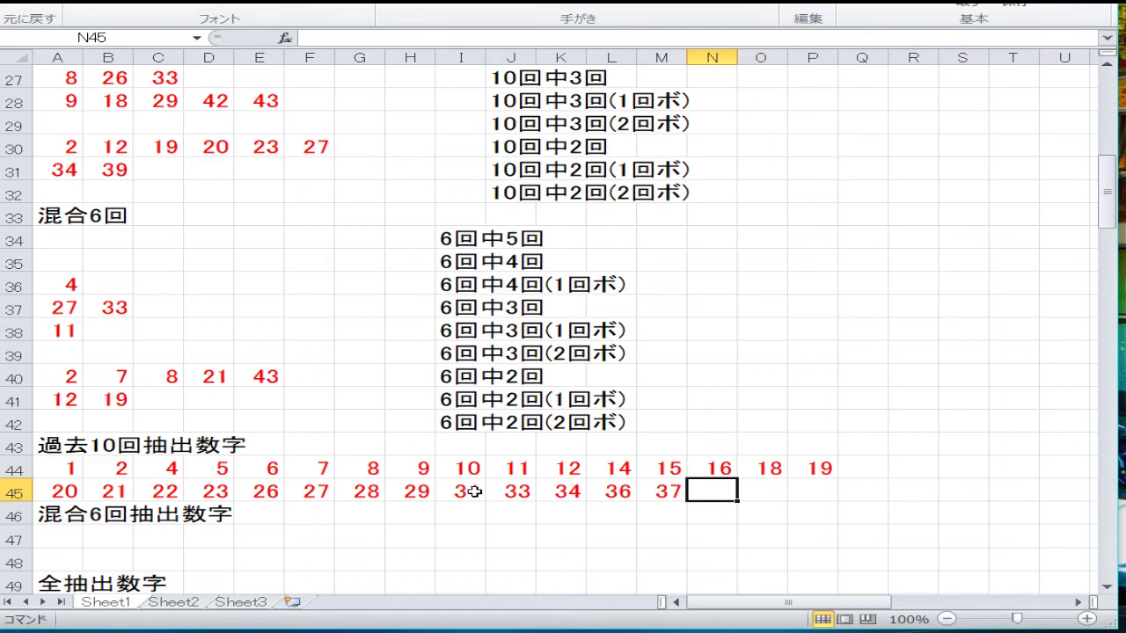
pyautogui.write('38')
pyautogui.press('Tab')
pyautogui.write('3')
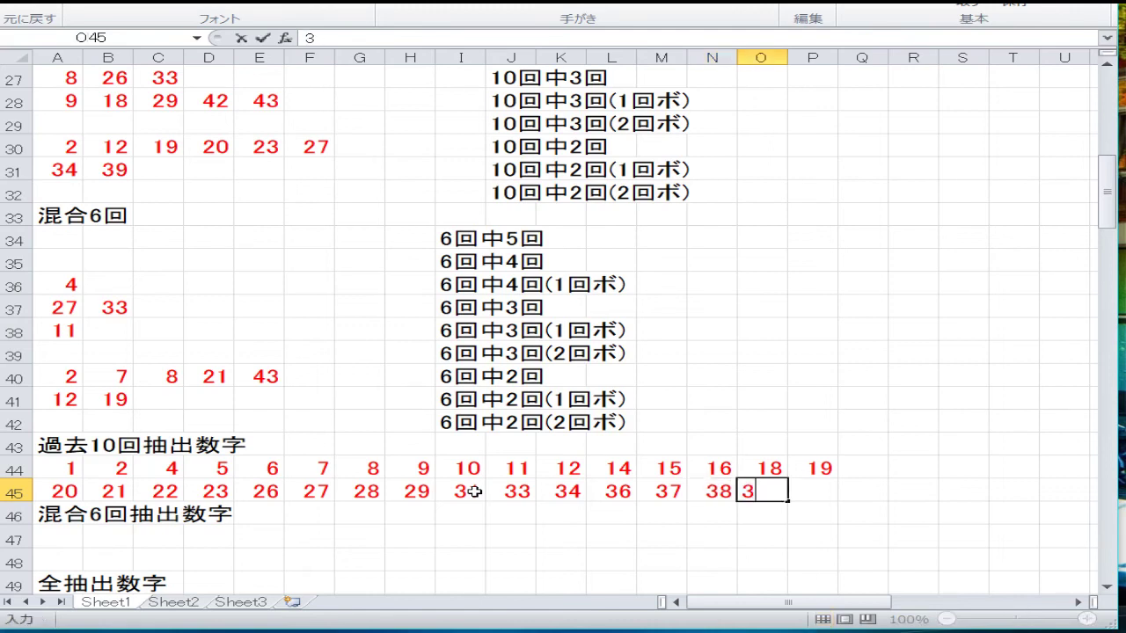
pyautogui.write('9')
pyautogui.press('Tab')
pyautogui.write('42')
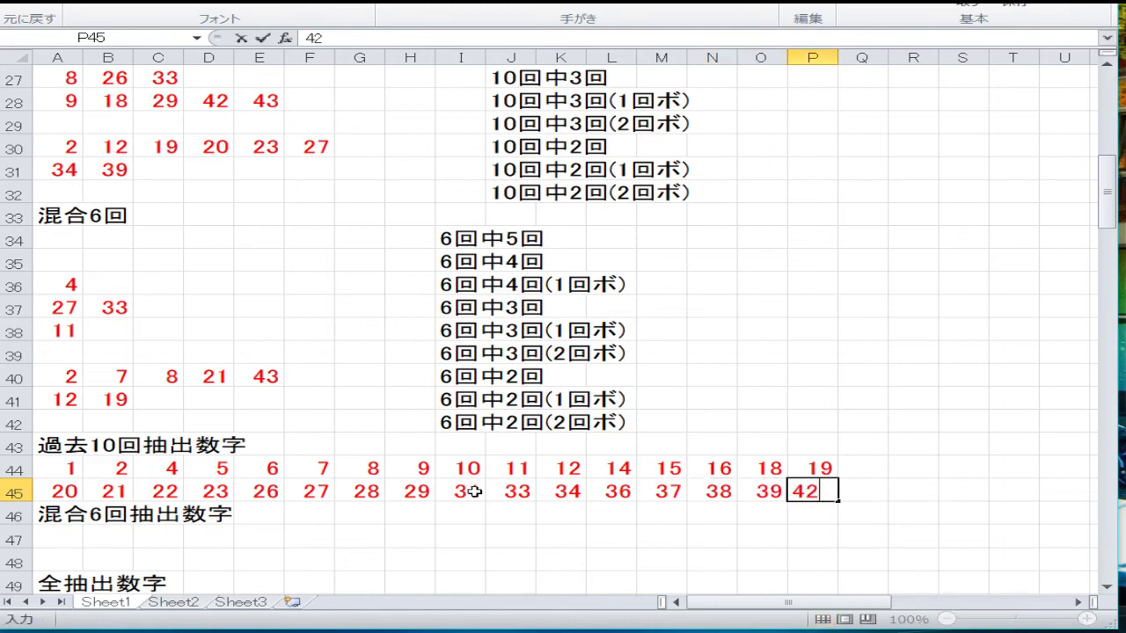
pyautogui.press('Tab')
pyautogui.write('43')
pyautogui.press('Down')
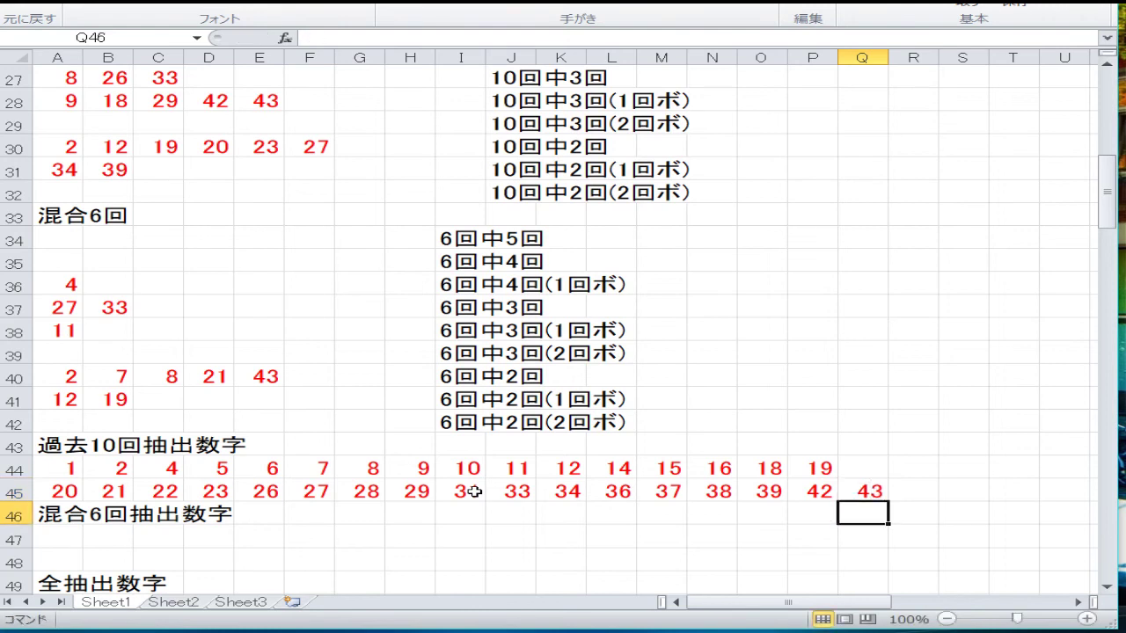
# Enter 1, 2, 3, 4 and 5 in A47:E47, under the 混合6回抽出数字 heading
pyautogui.press('Left')
pyautogui.press('Left')
pyautogui.press('Left')
pyautogui.press('Left')
pyautogui.press('Left')
pyautogui.press('Left')
pyautogui.press('Left')
pyautogui.press('Left')
pyautogui.press('Left')
pyautogui.press('Left')
pyautogui.press('Left')
pyautogui.press('Left')
pyautogui.press('Left')
pyautogui.press('Left')
pyautogui.press('Left')
pyautogui.press('Left')
pyautogui.press('Down')
pyautogui.press('Down')
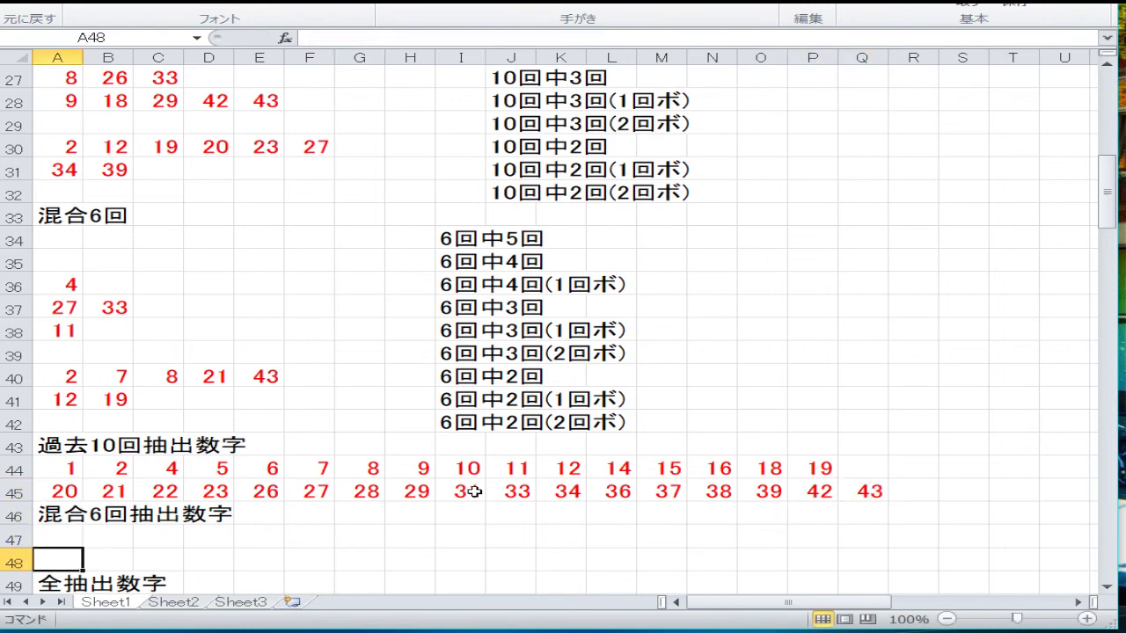
pyautogui.press('Down')
pyautogui.press('Down')
pyautogui.press('Down')
pyautogui.press('Down')
pyautogui.press('Down')
pyautogui.press('Down')
pyautogui.press('Up')
pyautogui.press('Up')
pyautogui.press('Up')
pyautogui.press('Up')
pyautogui.press('Up')
pyautogui.press('Up')
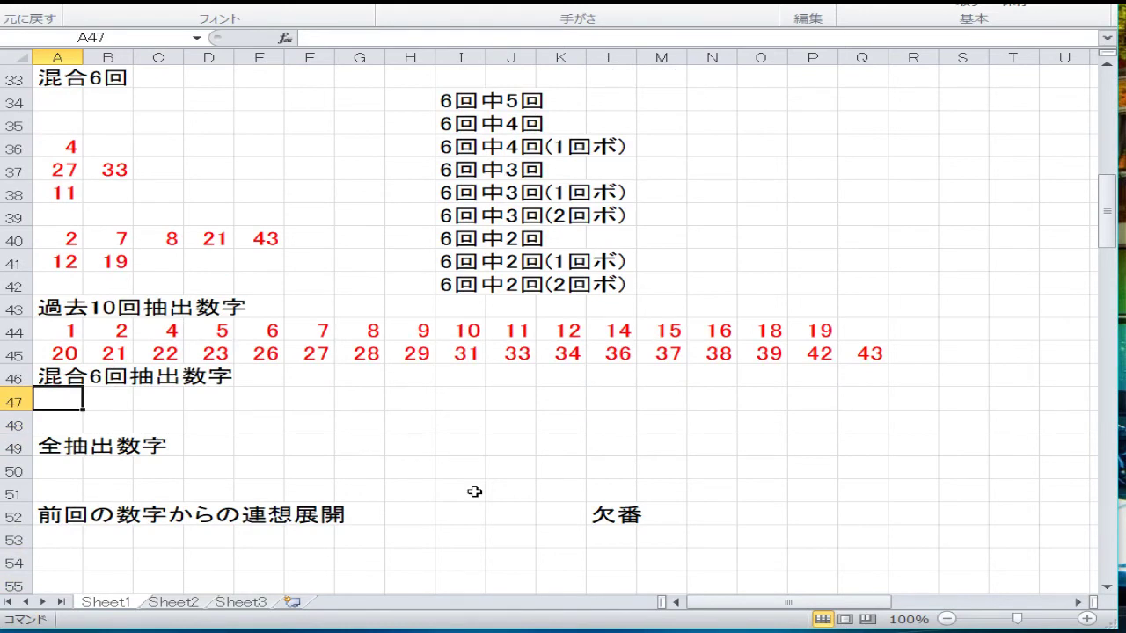
pyautogui.write('1')
pyautogui.press('Tab')
pyautogui.write('2')
pyautogui.press('Tab')
pyautogui.write('3')
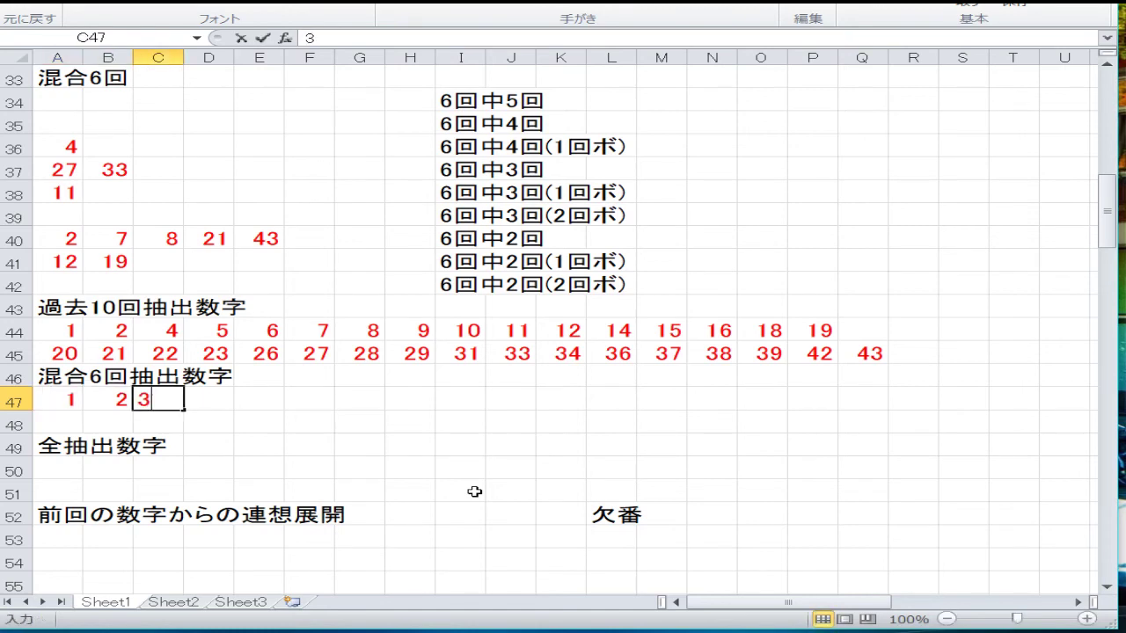
pyautogui.press('Tab')
pyautogui.write('4')
pyautogui.press('Tab')
pyautogui.write('5')
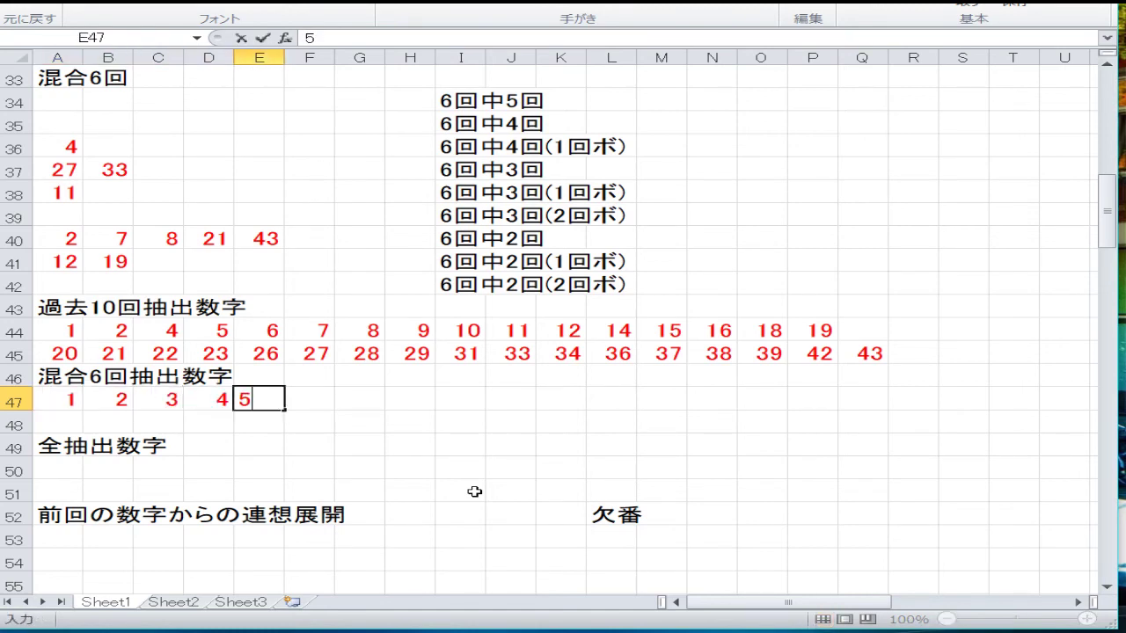
pyautogui.press('Tab')
# Continue the 混合6回抽出数字 row with 6, 7, 8, 10, 11 and 12 in F47:K47
pyautogui.write('6')
pyautogui.press('Tab')
pyautogui.write('7')
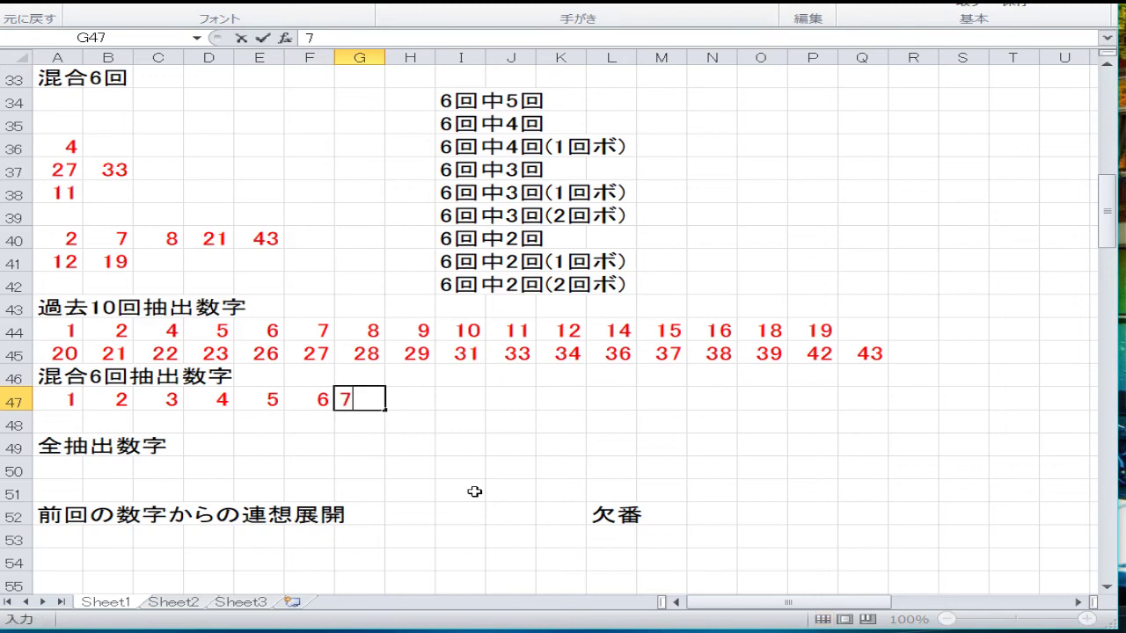
pyautogui.press('Tab')
pyautogui.write('8')
pyautogui.press('Tab')
pyautogui.write('10')
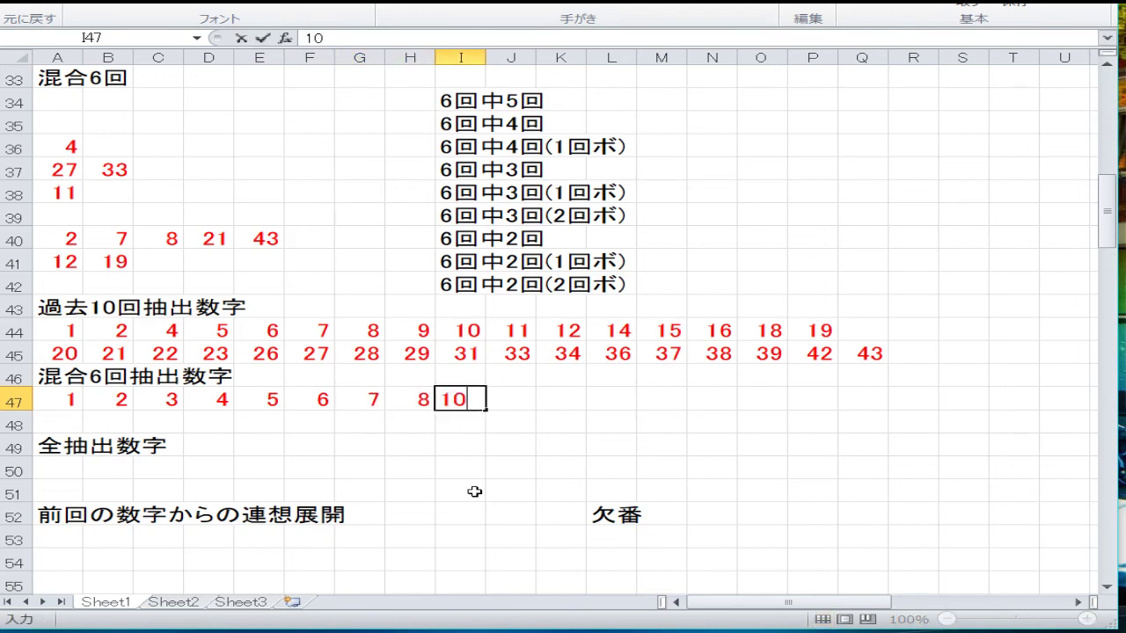
pyautogui.press('Tab')
pyautogui.write('11')
pyautogui.press('Tab')
pyautogui.write('12')
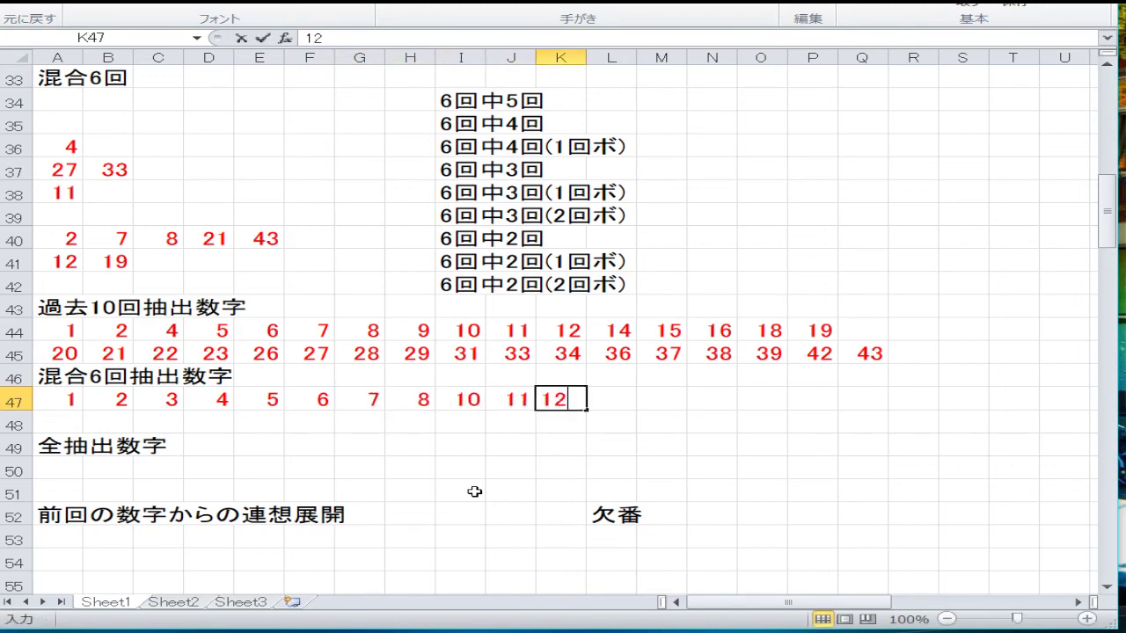
pyautogui.press('Tab')
# Continue the 混合6回抽出数字 row with 14, 17, 18 and 19 in L47:O47
pyautogui.write('14')
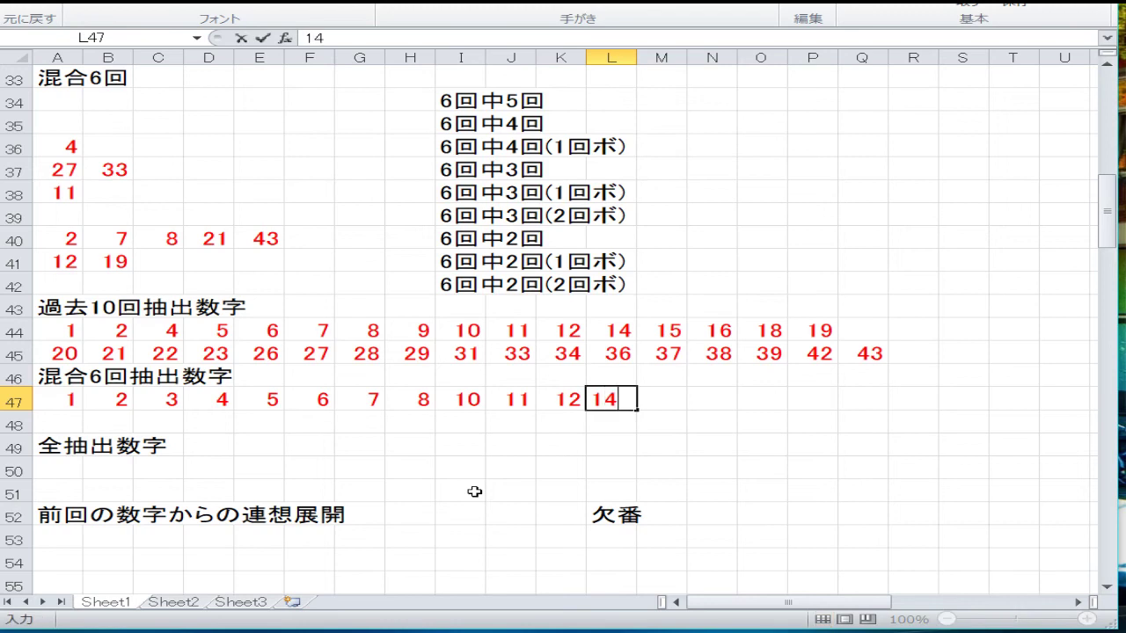
pyautogui.press('Tab')
pyautogui.write('15')
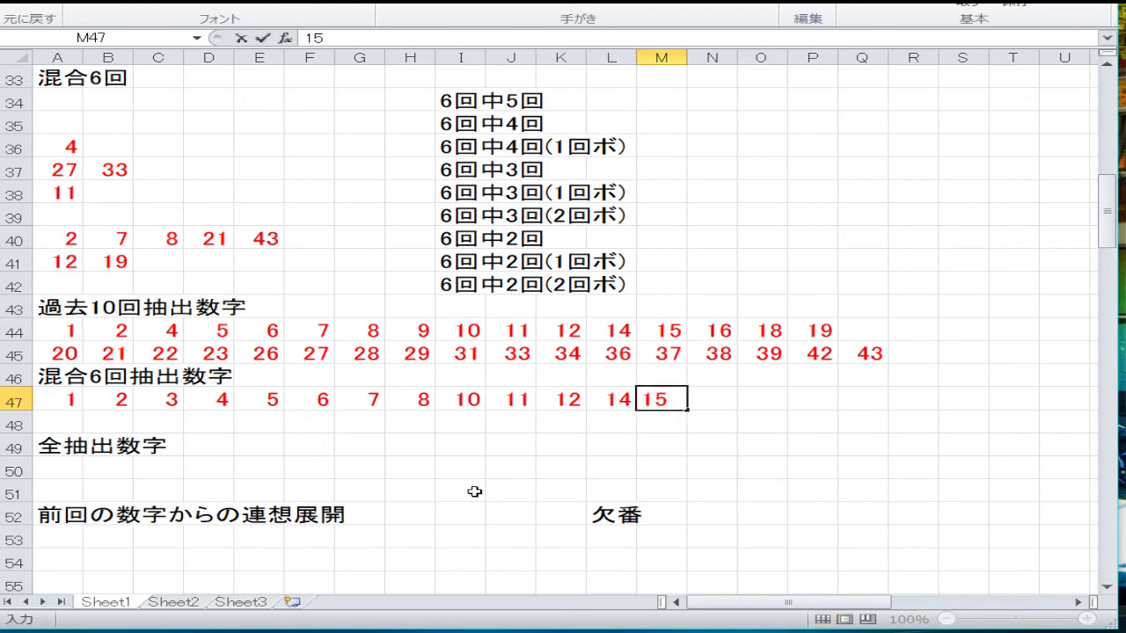
pyautogui.press('BackSpace')
pyautogui.press('BackSpace')
pyautogui.write('17')
pyautogui.press('Tab')
pyautogui.write('18')
pyautogui.press('Tab')
pyautogui.write('19')
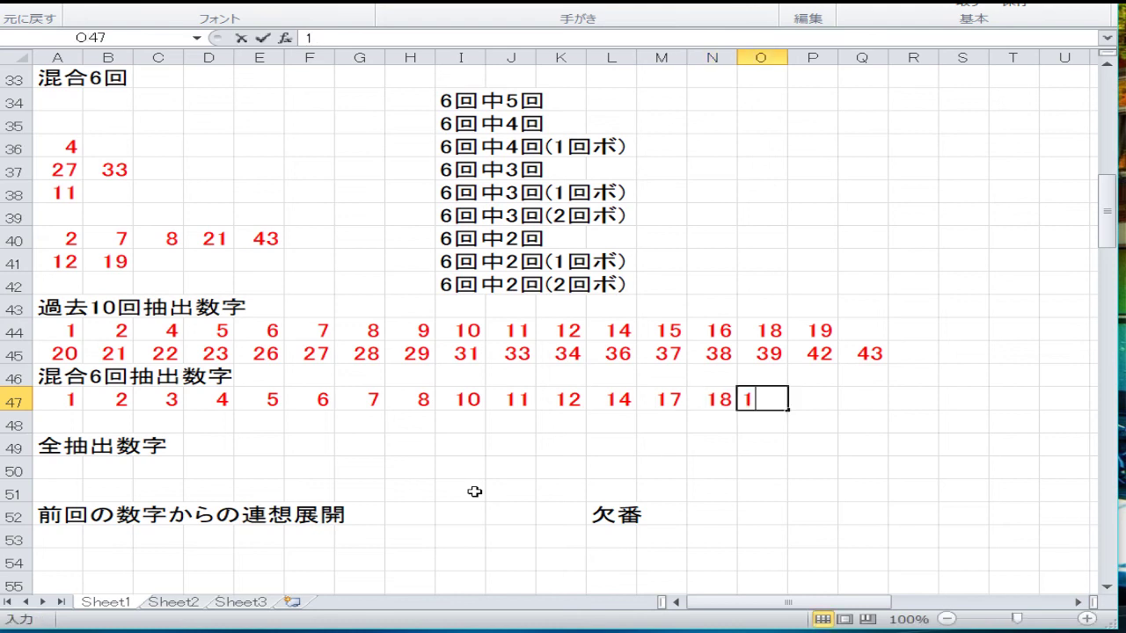
pyautogui.press('Tab')
# Start the second 混合6回抽出数字 row with 21, 22 and 23 in A48:C48
pyautogui.press('Down')
pyautogui.press('Left')
pyautogui.press('Left')
pyautogui.press('Left')
pyautogui.press('Left')
pyautogui.press('Left')
pyautogui.press('Left')
pyautogui.press('Left')
pyautogui.press('Left')
pyautogui.press('Left')
pyautogui.press('Left')
pyautogui.press('Left')
pyautogui.press('Left')
pyautogui.press('Left')
pyautogui.press('Left')
pyautogui.press('Left')
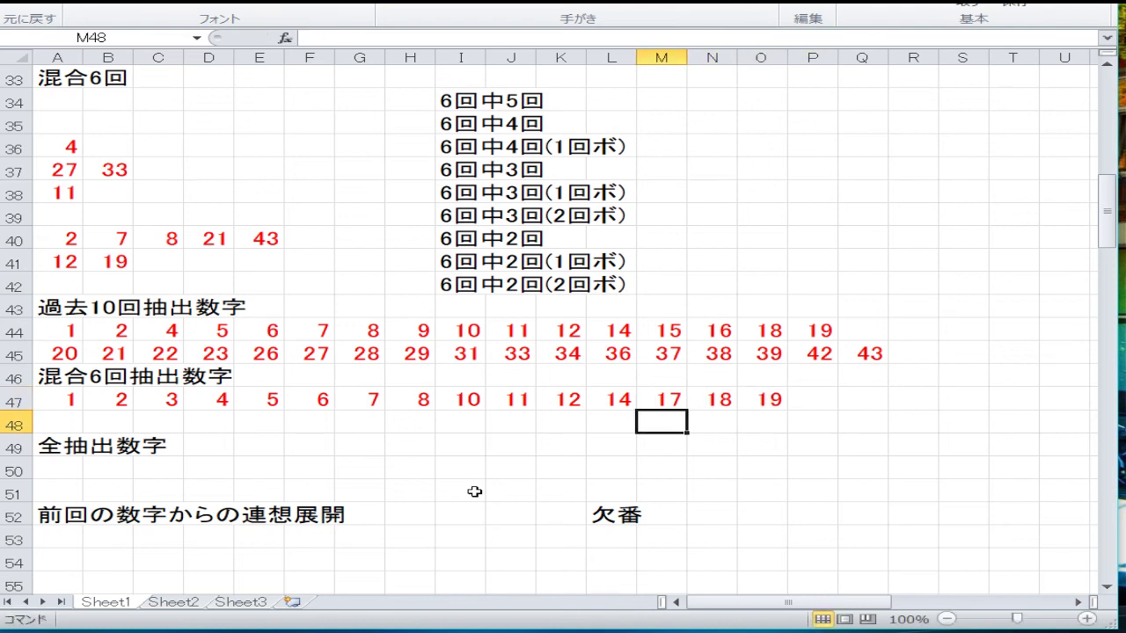
pyautogui.write('21')
pyautogui.press('Tab')
pyautogui.write('22')
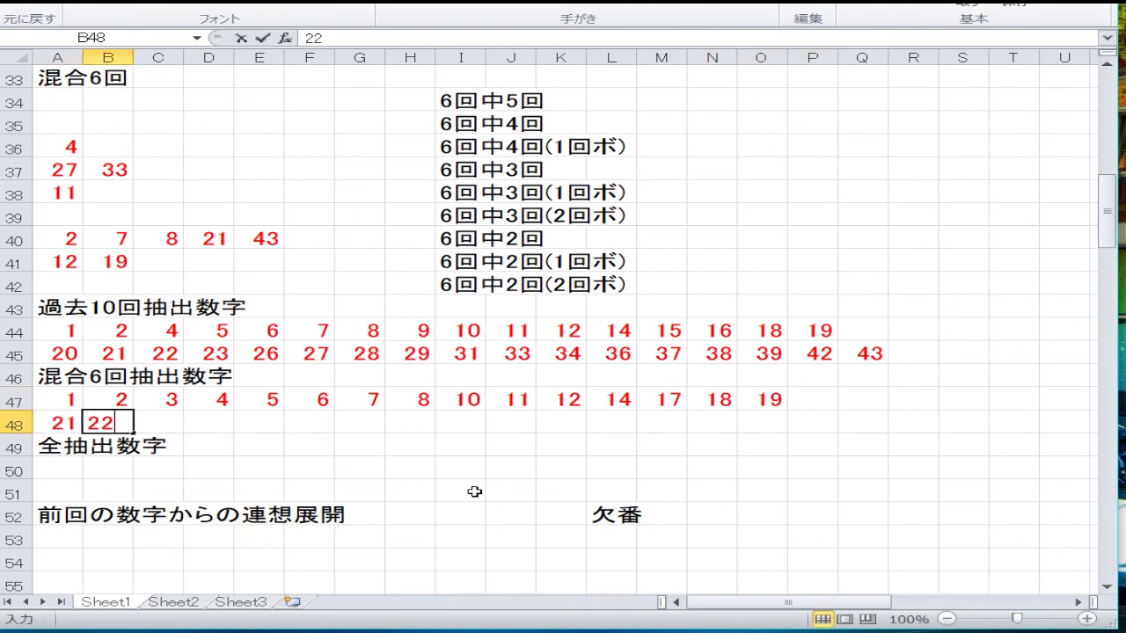
pyautogui.press('Tab')
pyautogui.write('23')
pyautogui.press('Tab')
pyautogui.write('24')
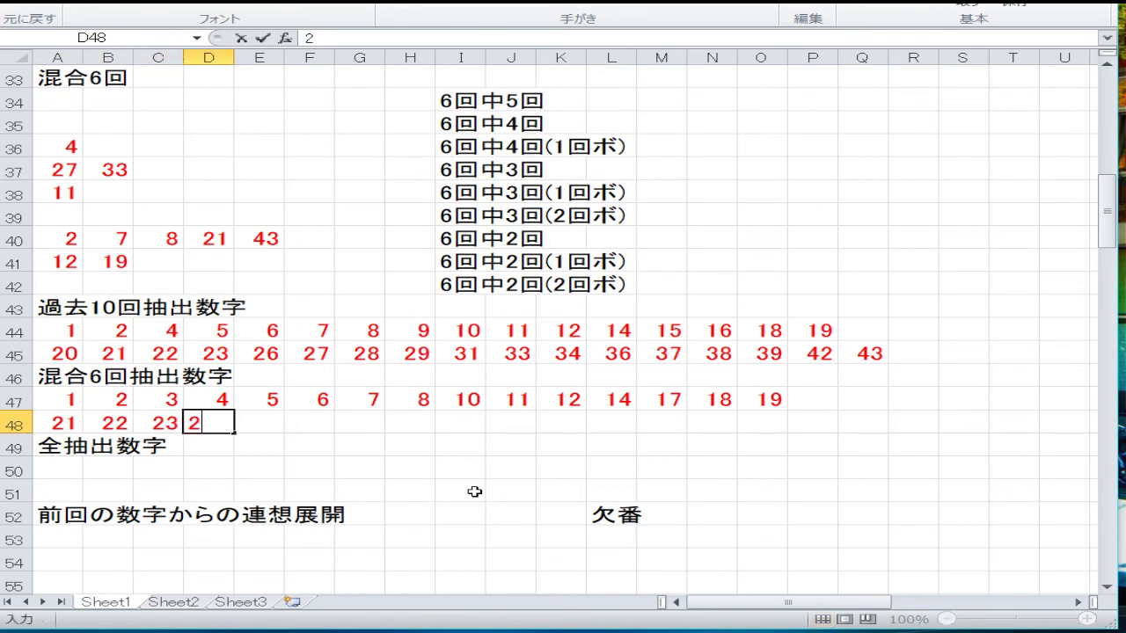
pyautogui.press('BackSpace')
pyautogui.press('BackSpace')
# Continue the second 混合6回抽出数字 row with 25, 26 and 27 in D48:F48
pyautogui.write('25')
pyautogui.press('Tab')
pyautogui.write('26')
pyautogui.press('Tab')
pyautogui.write('27')
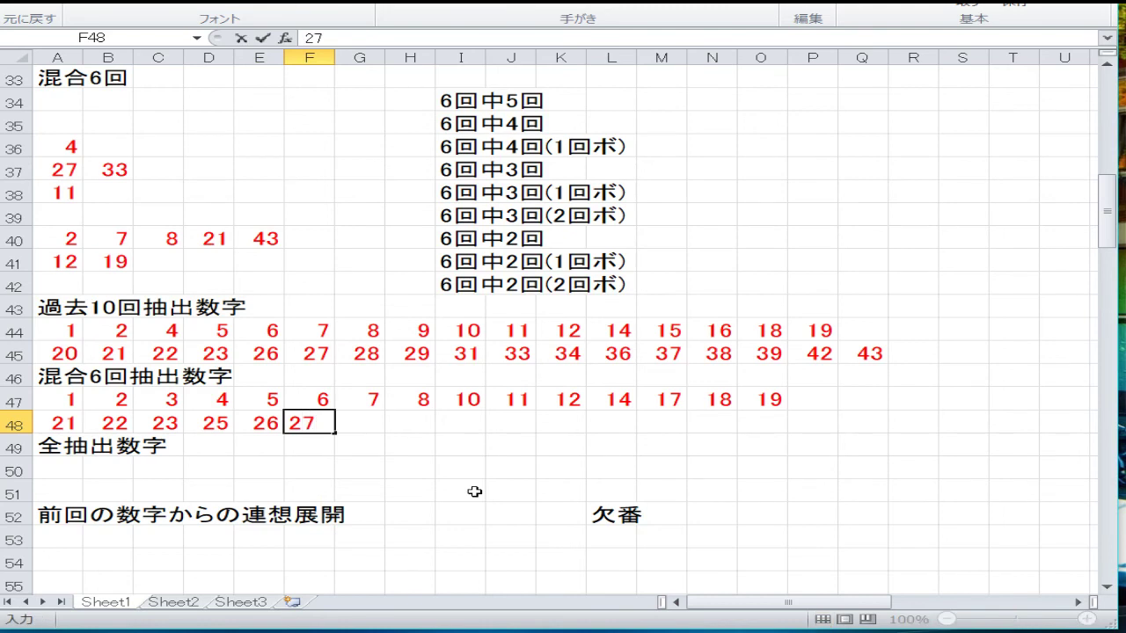
pyautogui.press('Tab')
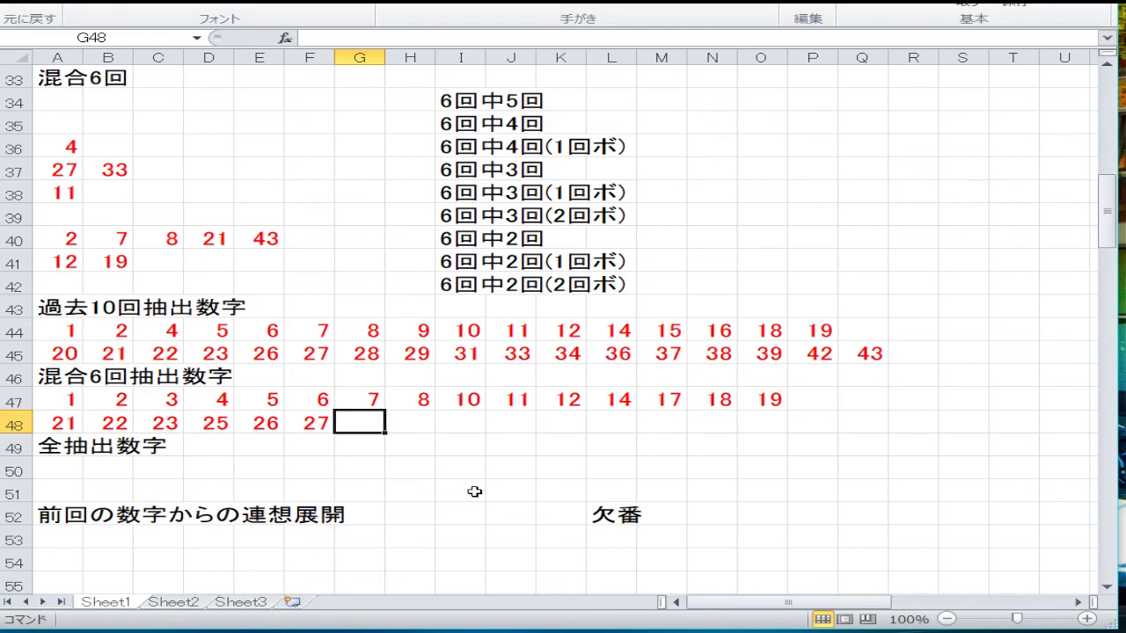
pyautogui.write('43')
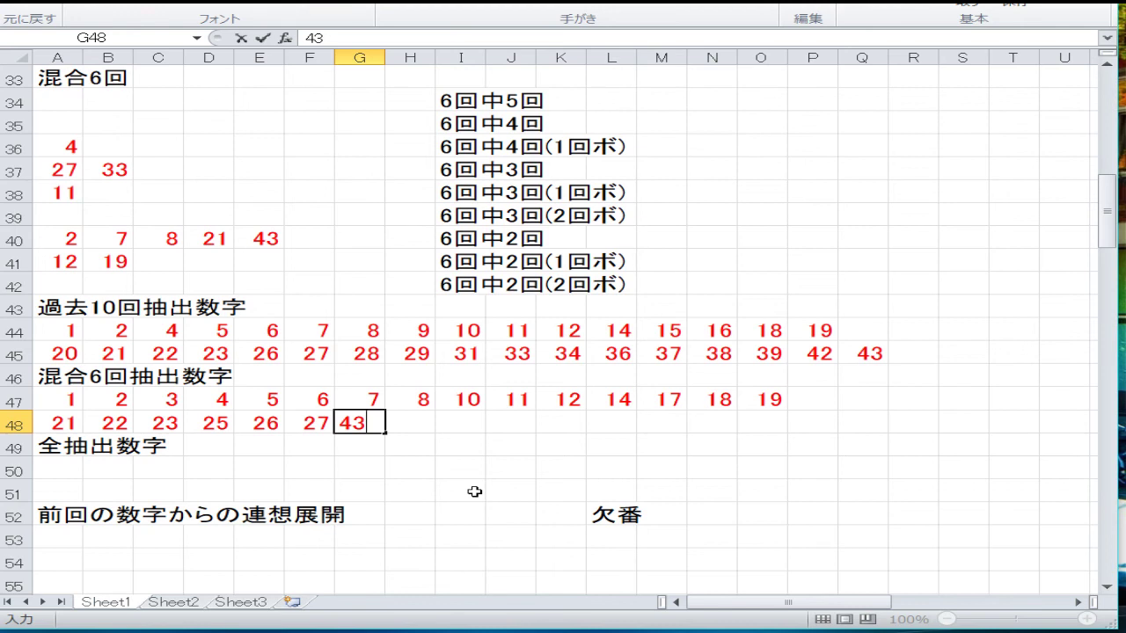
pyautogui.press('BackSpace')
pyautogui.press('BackSpace')
pyautogui.write('28')
pyautogui.press('BackSpace')
pyautogui.press('BackSpace')
# Continue the second 混合6回抽出数字 row with 30, 31, 33 and 34 in G48:J48
pyautogui.write('30')
pyautogui.press('Tab')
pyautogui.write('31')
pyautogui.press('Tab')
pyautogui.write('33')
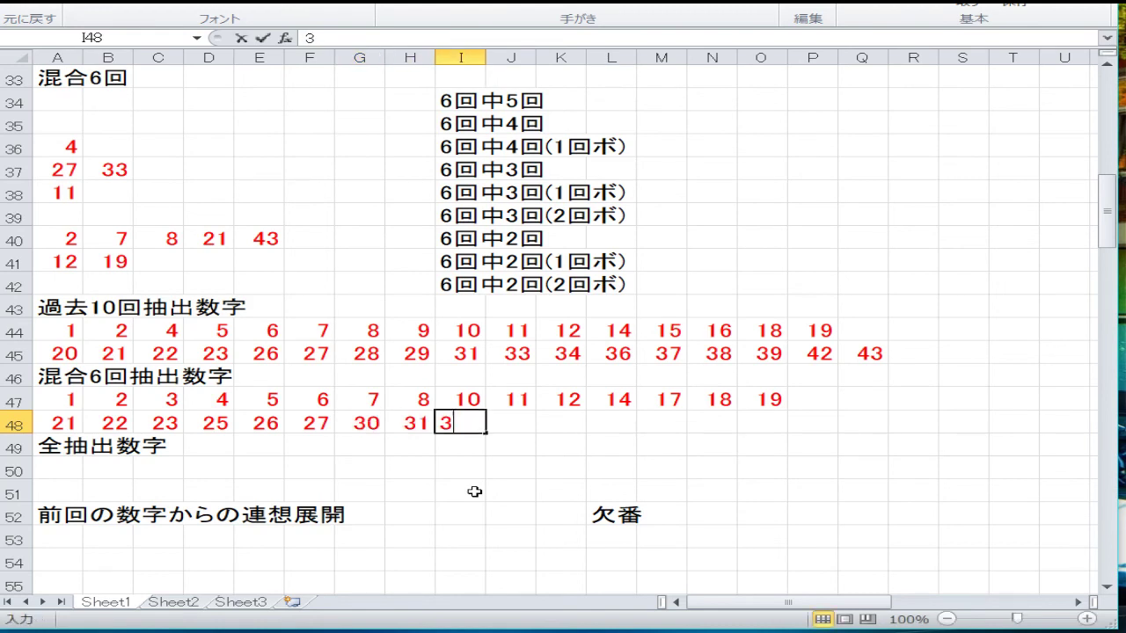
pyautogui.press('Tab')
pyautogui.write('34')
pyautogui.press('Tab')
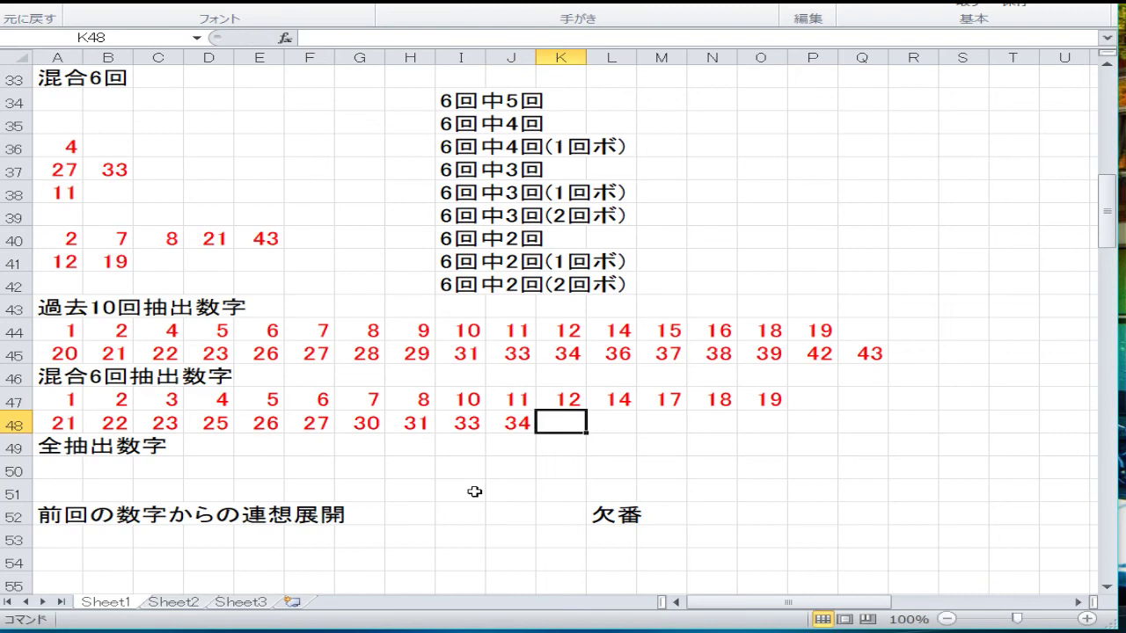
# Finish the second 混合6回抽出数字 row with 35, 36 and 43 in K48:M48
pyautogui.write('35')
pyautogui.press('Tab')
pyautogui.write('36')
pyautogui.press('Tab')
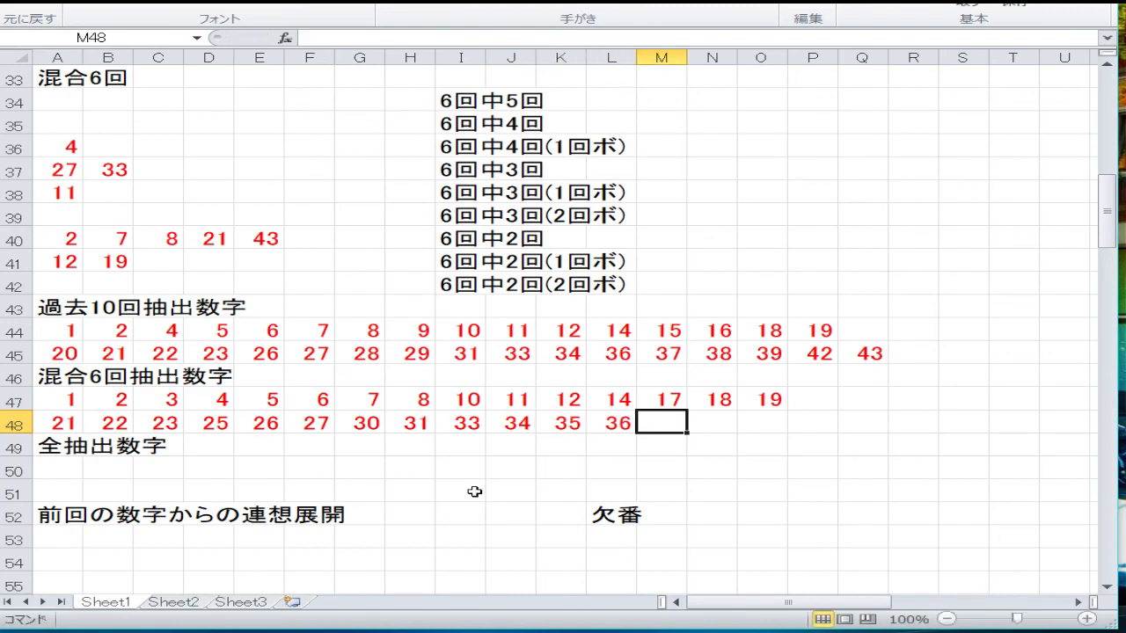
pyautogui.write('43')
pyautogui.press('Return')
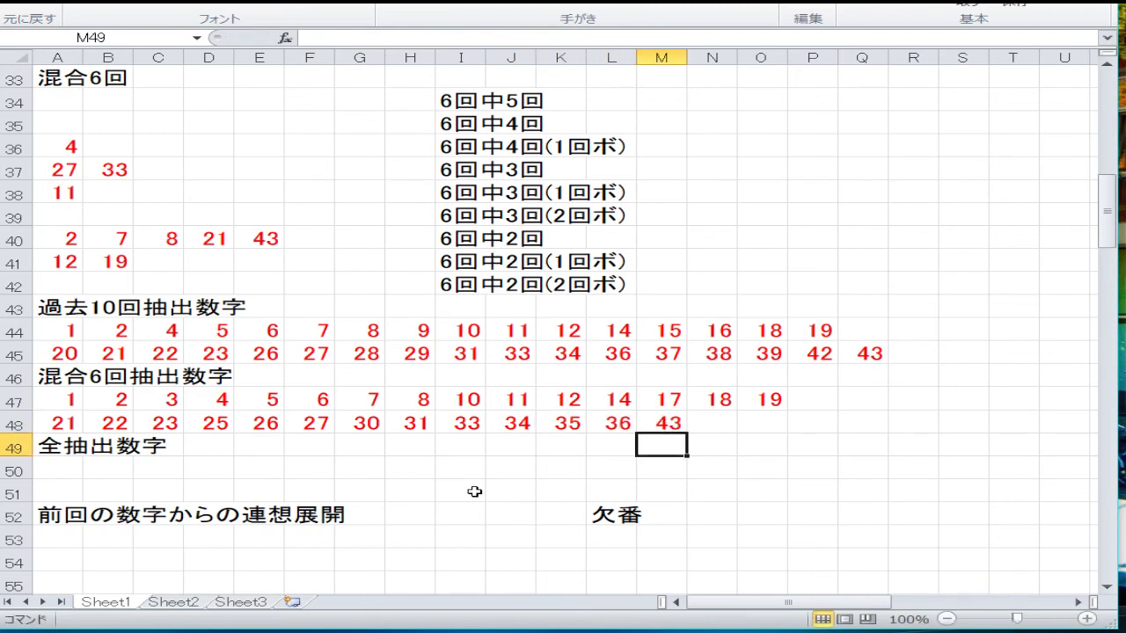
# Enter 1, 2, 3, 4 and 5 in A50:E50, under the 全抽出数字 heading
pyautogui.press('Left')
pyautogui.press('Left')
pyautogui.press('Left')
pyautogui.press('Left')
pyautogui.press('Left')
pyautogui.press('Left')
pyautogui.press('Left')
pyautogui.press('Left')
pyautogui.press('Left')
pyautogui.press('Left')
pyautogui.press('Left')
pyautogui.press('Left')
pyautogui.press('Down')
pyautogui.press('Down')
pyautogui.press('Down')
pyautogui.press('Down')
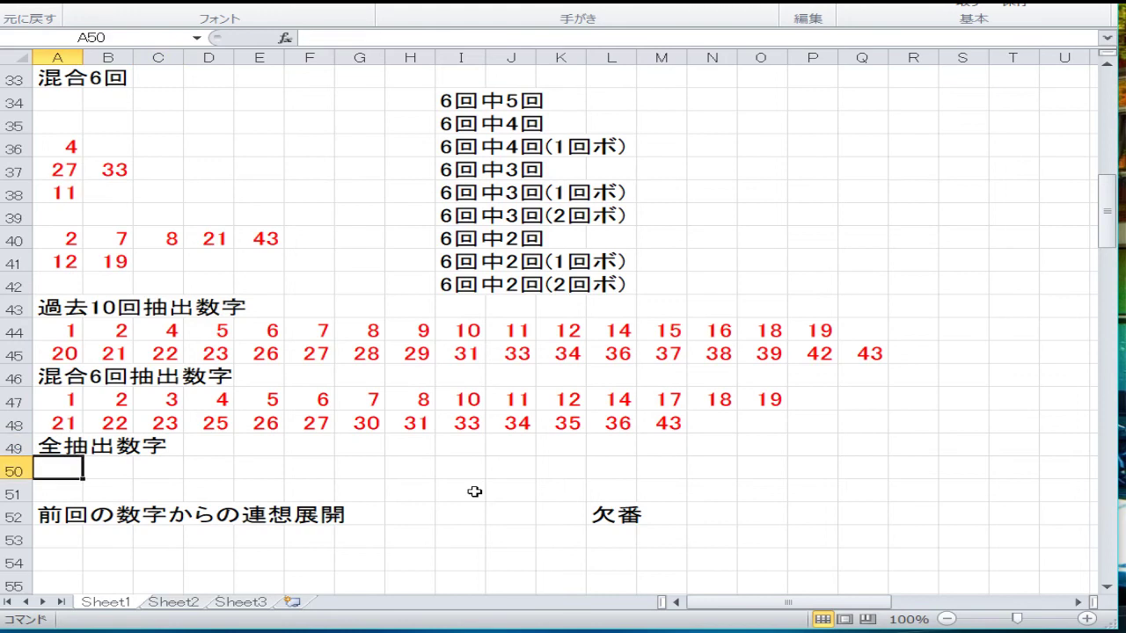
pyautogui.press('Up')
pyautogui.press('Up')
pyautogui.press('Up')
pyautogui.write('1')
pyautogui.press('Right')
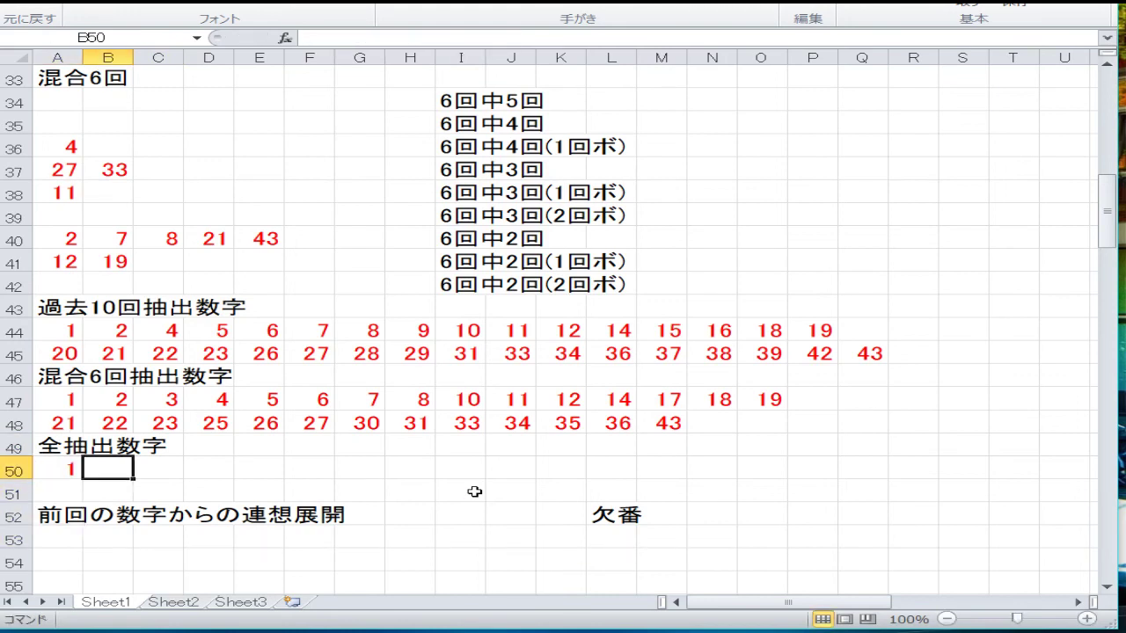
pyautogui.write('2')
pyautogui.press('Right')
pyautogui.write('3')
pyautogui.press('Right')
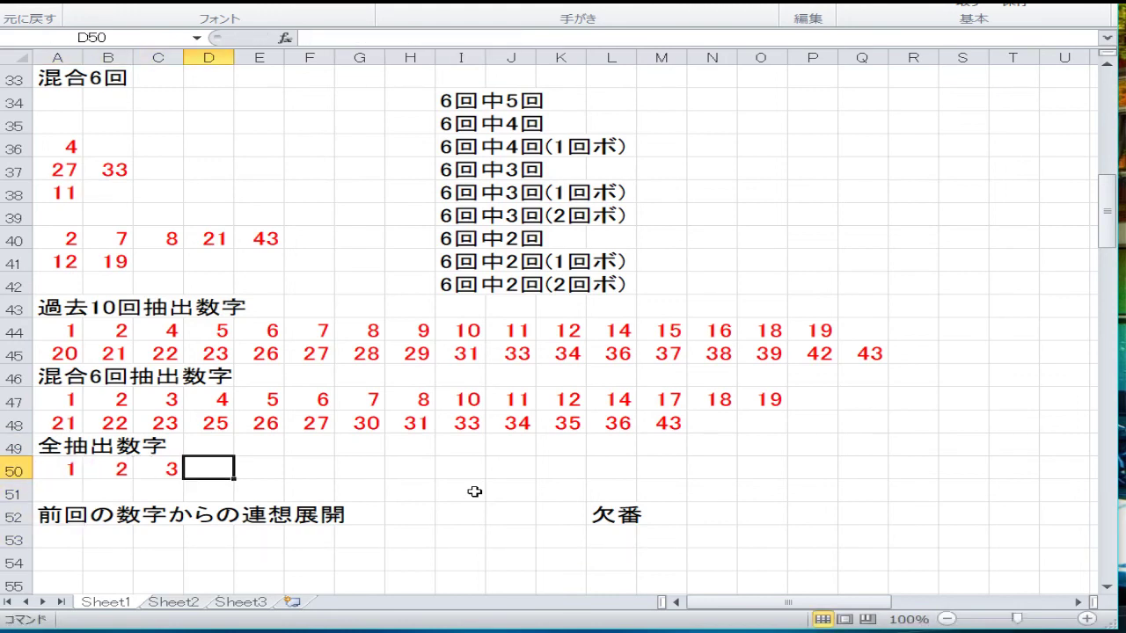
pyautogui.write('4')
pyautogui.press('Right')
pyautogui.write('5')
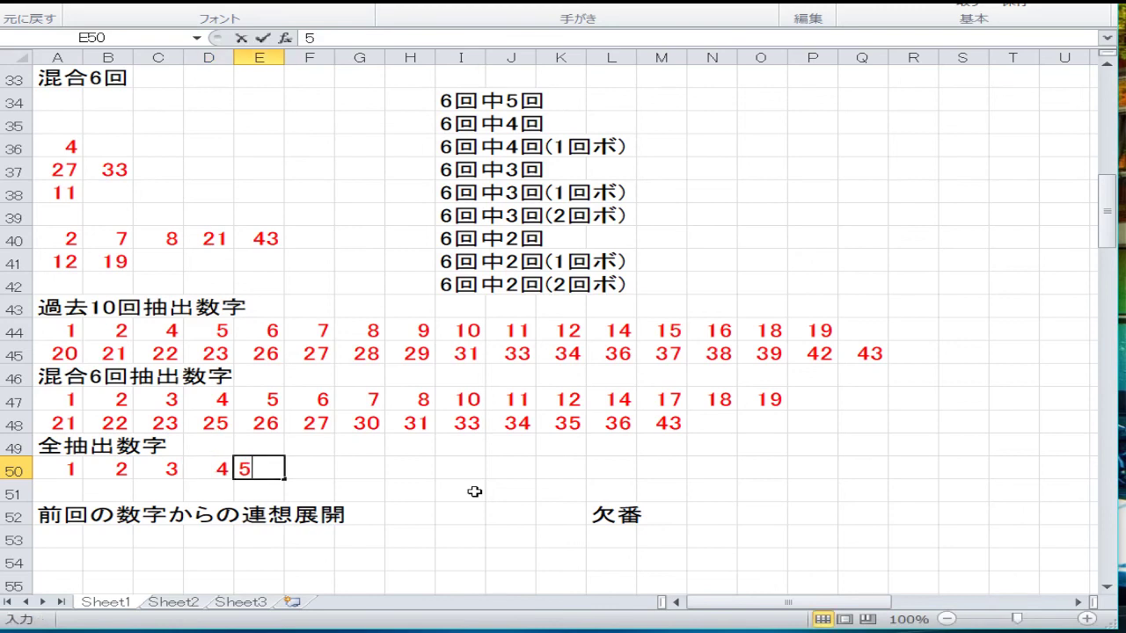
pyautogui.press('Right')
# Continue the 全抽出数字 row with 6, 7, 8, 9 and 10 in F50:J50
pyautogui.write('6')
pyautogui.press('Right')
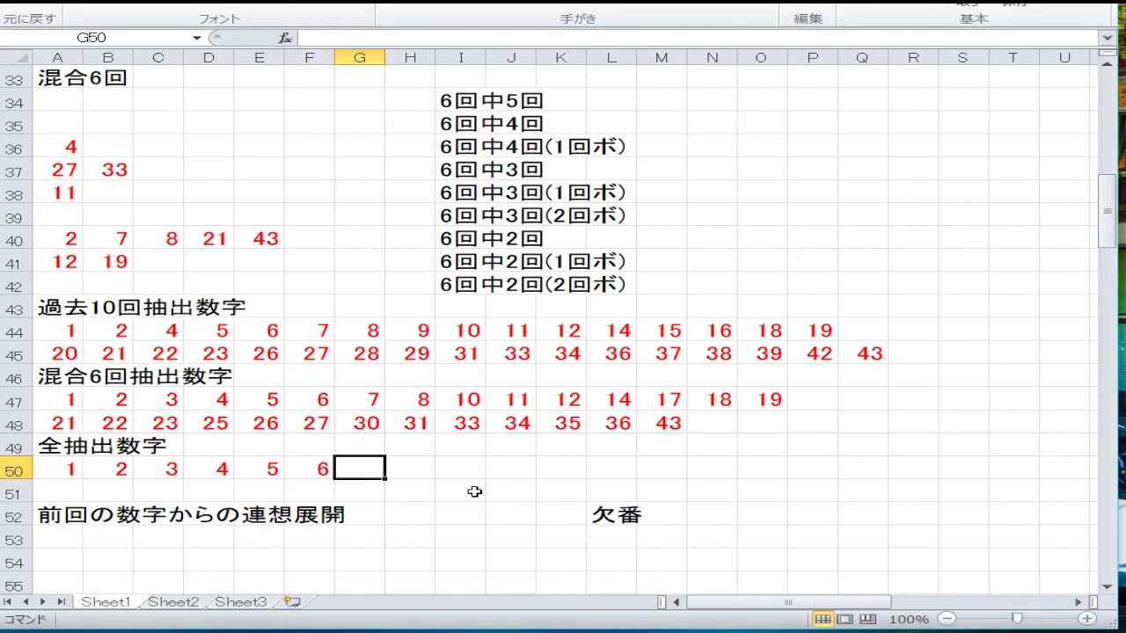
pyautogui.write('7')
pyautogui.press('Right')
pyautogui.write('8')
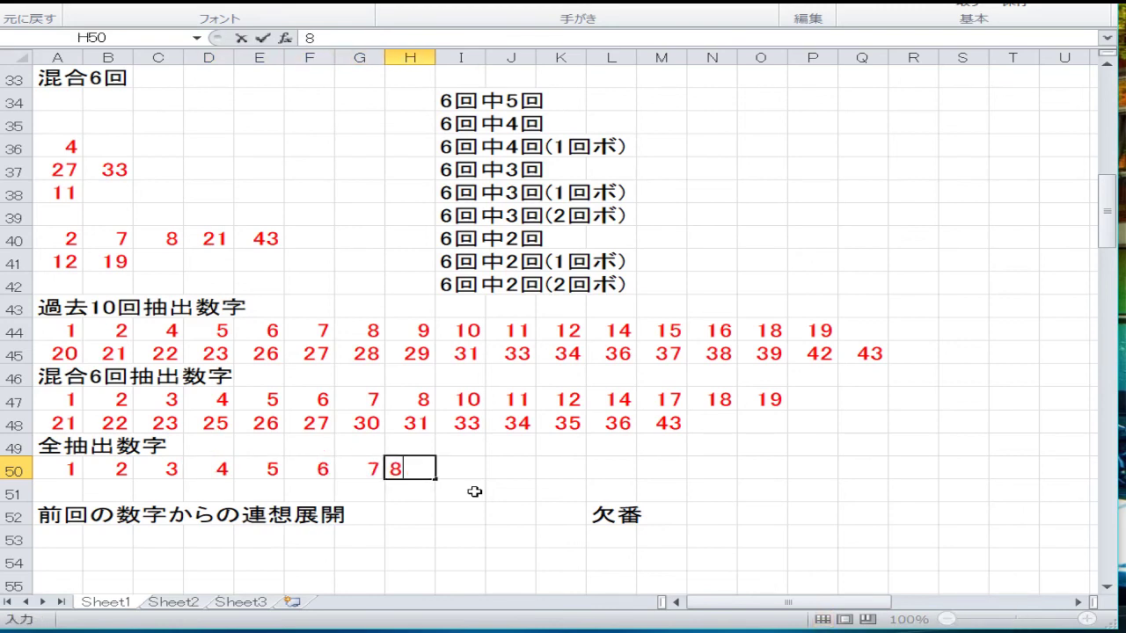
pyautogui.press('Right')
pyautogui.write('9')
pyautogui.press('Right')
pyautogui.write('10')
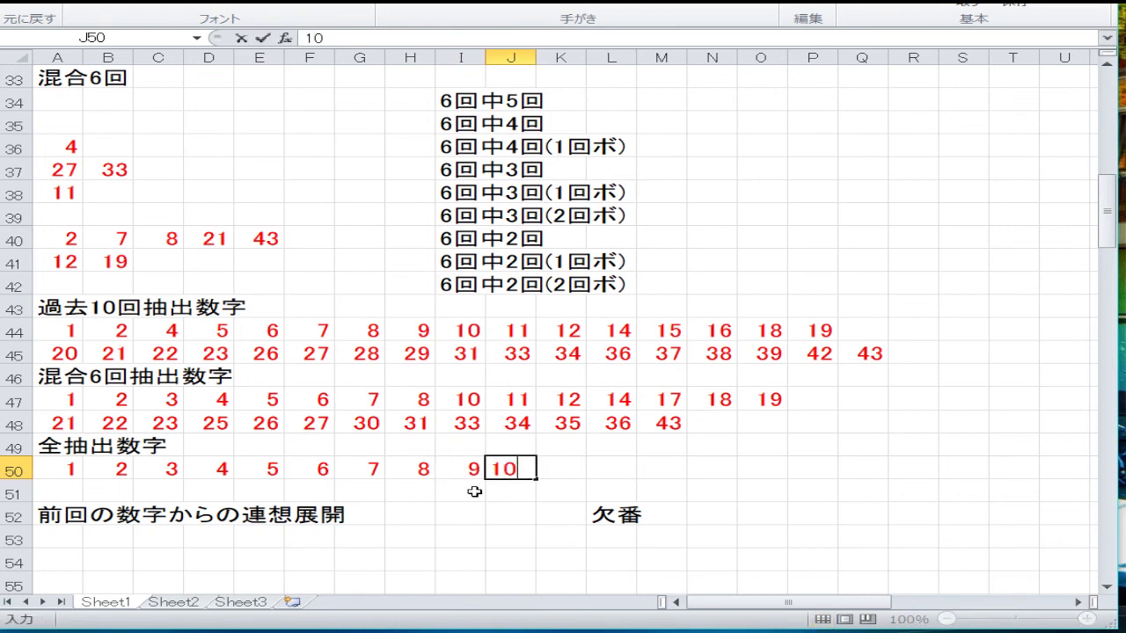
pyautogui.press('Right')
# Continue the 全抽出数字 row with 11, 12, 14, 15 and 16 in K50:O50
pyautogui.write('11')
pyautogui.press('Right')
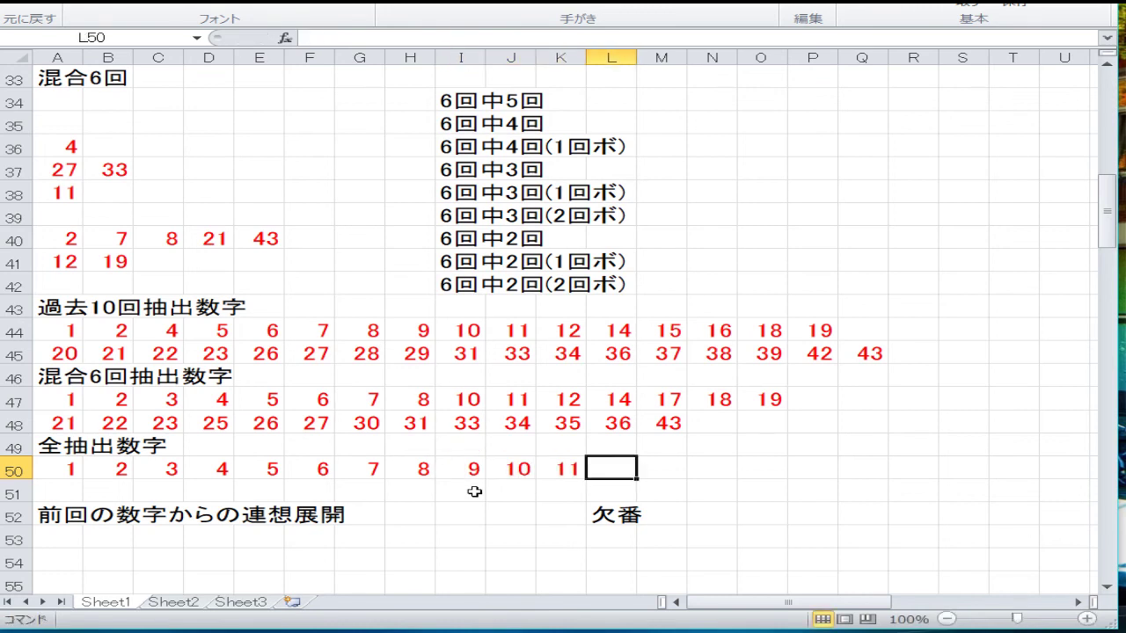
pyautogui.write('12')
pyautogui.press('Right')
pyautogui.write('14')
pyautogui.press('Right')
pyautogui.write('15')
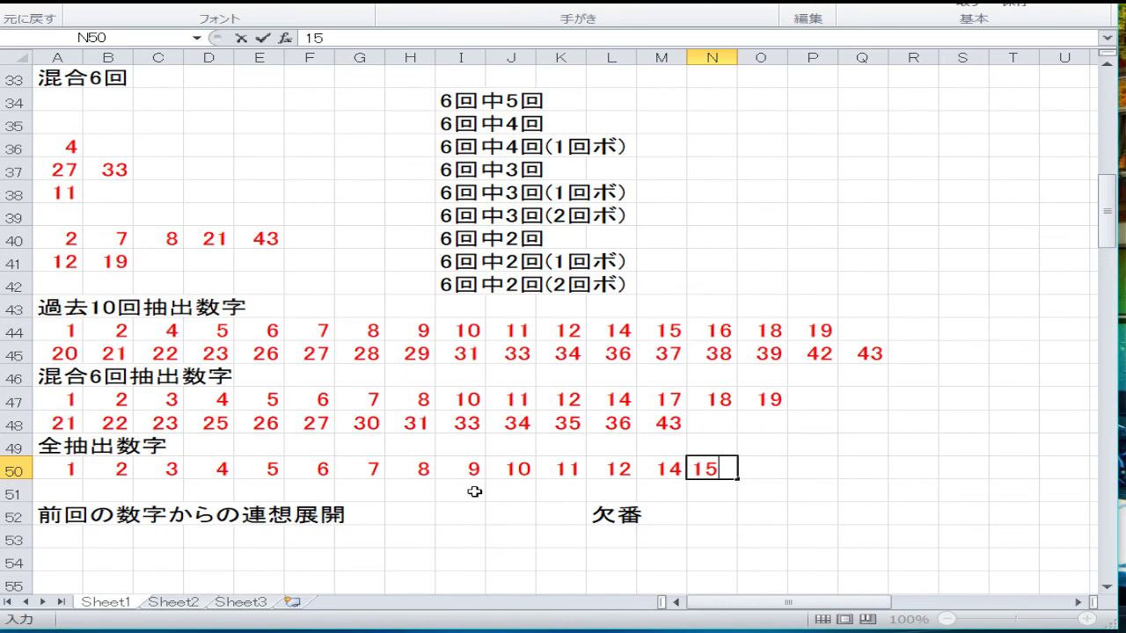
pyautogui.press('Right')
pyautogui.write('16')
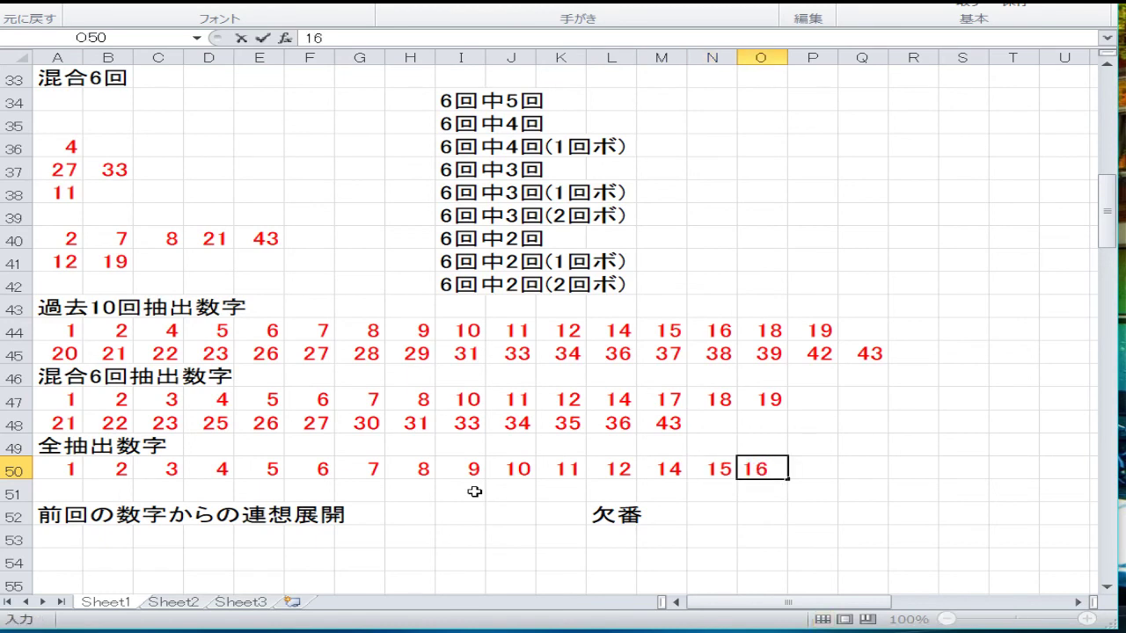
pyautogui.press('Right')
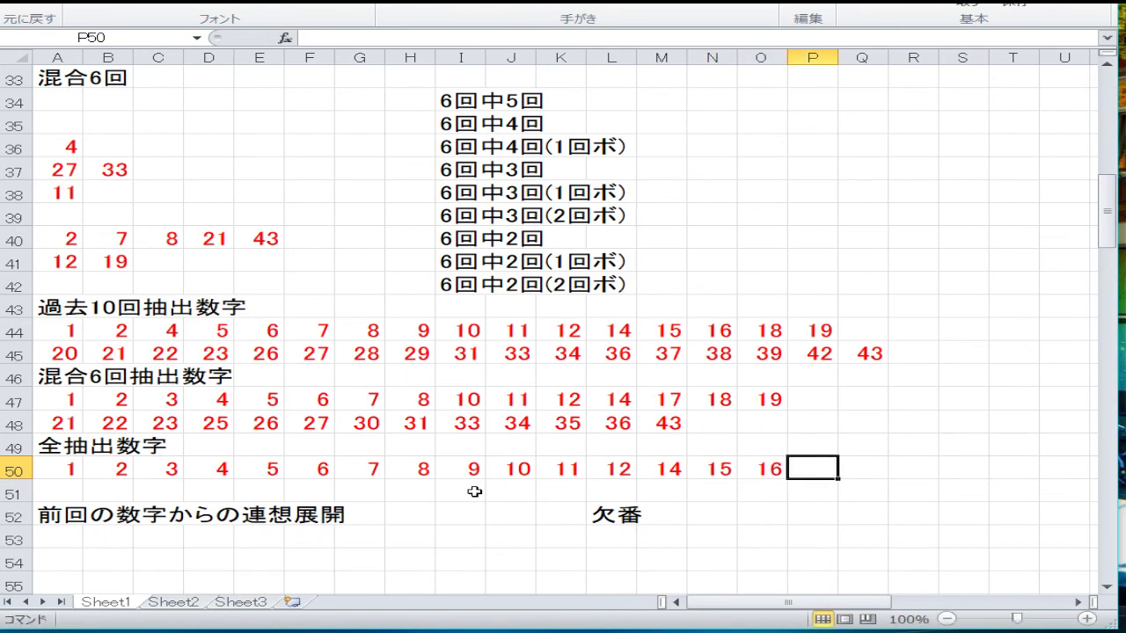
# Finish the first 全抽出数字 row with 17, 18 and 19 in P50:R50
pyautogui.write('17')
pyautogui.press('Right')
pyautogui.write('18')
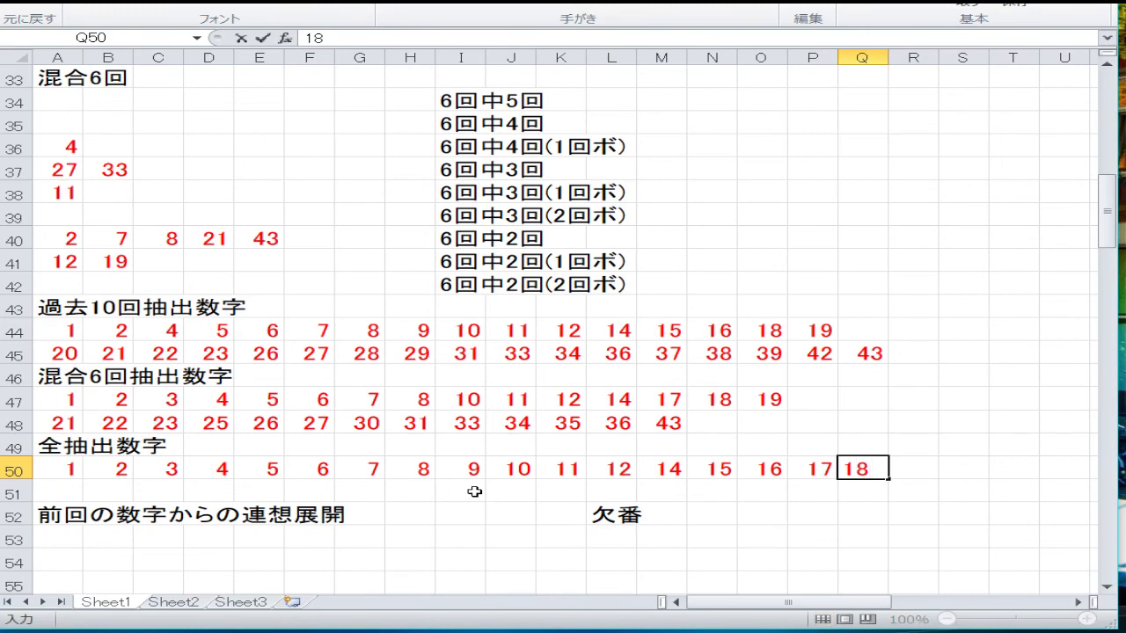
pyautogui.press('Right')
pyautogui.write('19')
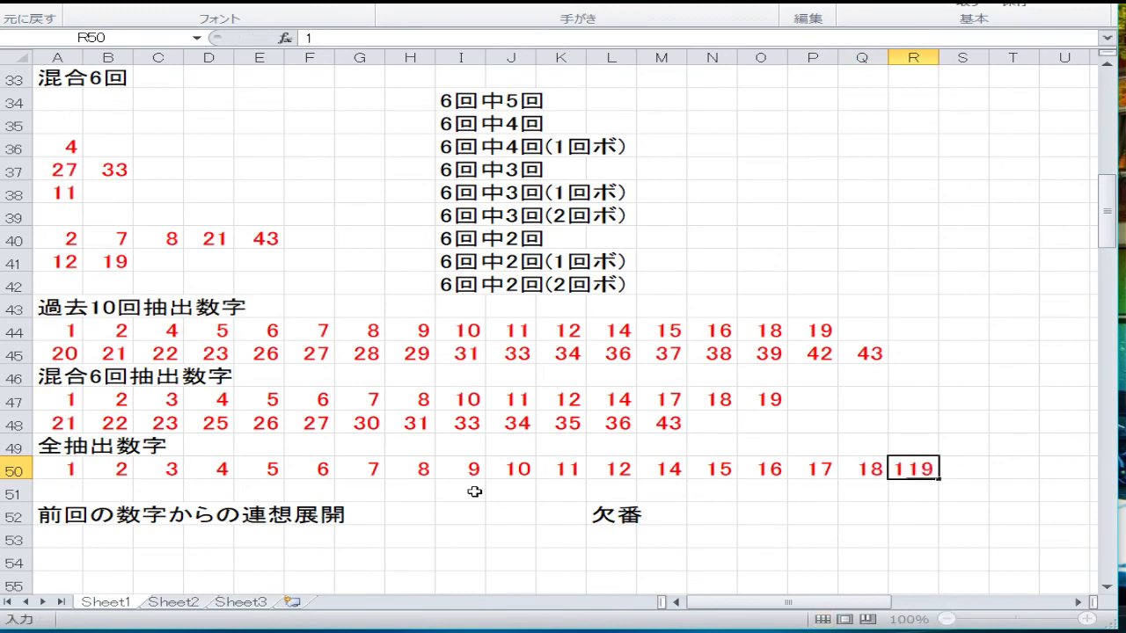
pyautogui.press('Return')
# Start the second 全抽出数字 row with 20, 21, 22 and 23 in A51:D51
pyautogui.press('Left')
pyautogui.press('Left')
pyautogui.press('Left')
pyautogui.press('Left')
pyautogui.press('Left')
pyautogui.press('Left')
pyautogui.press('Left')
pyautogui.press('Left')
pyautogui.press('Left')
pyautogui.press('Left')
pyautogui.press('Left')
pyautogui.press('Left')
pyautogui.press('Left')
pyautogui.press('Left')
pyautogui.press('Left')
pyautogui.press('Left')
pyautogui.press('Left')
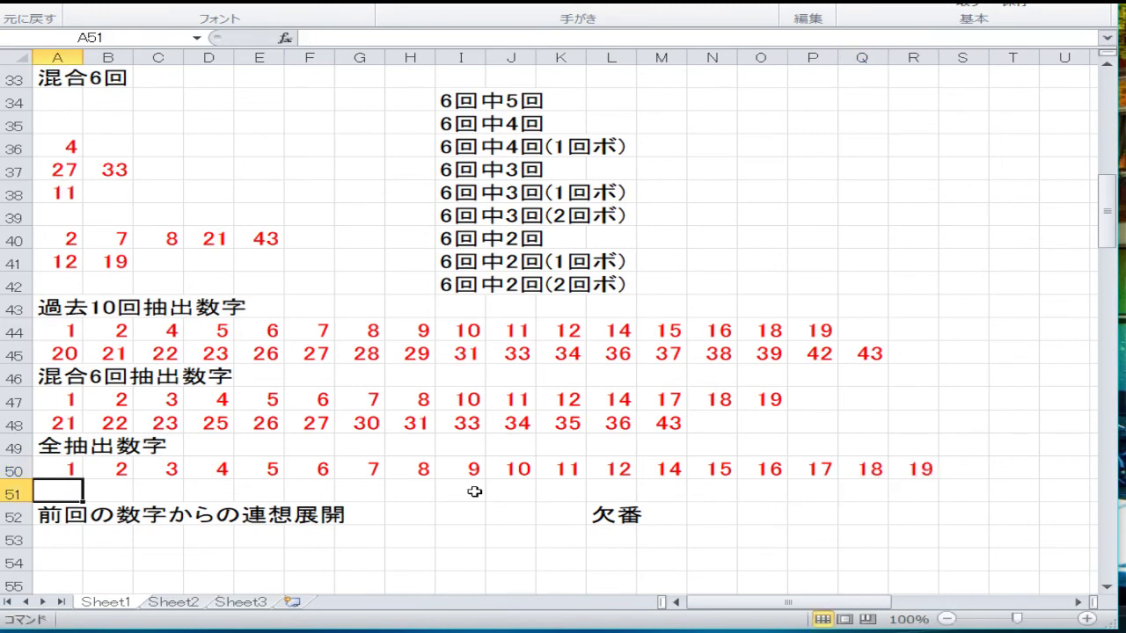
pyautogui.write('20')
pyautogui.press('Right')
pyautogui.write('2')
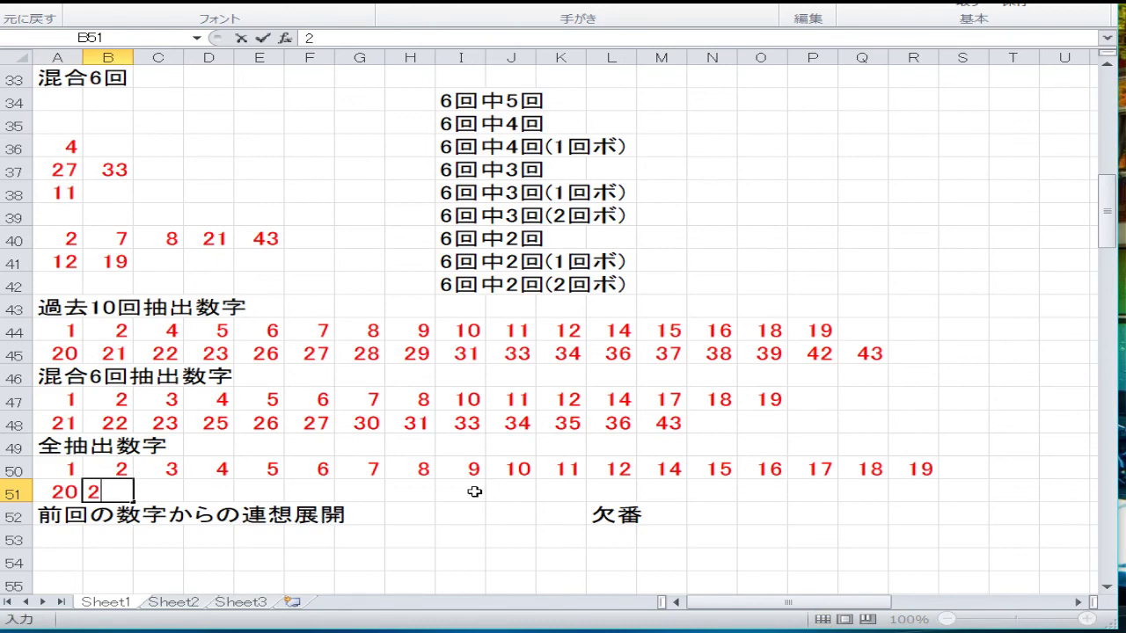
pyautogui.write('1')
pyautogui.press('Right')
pyautogui.write('22')
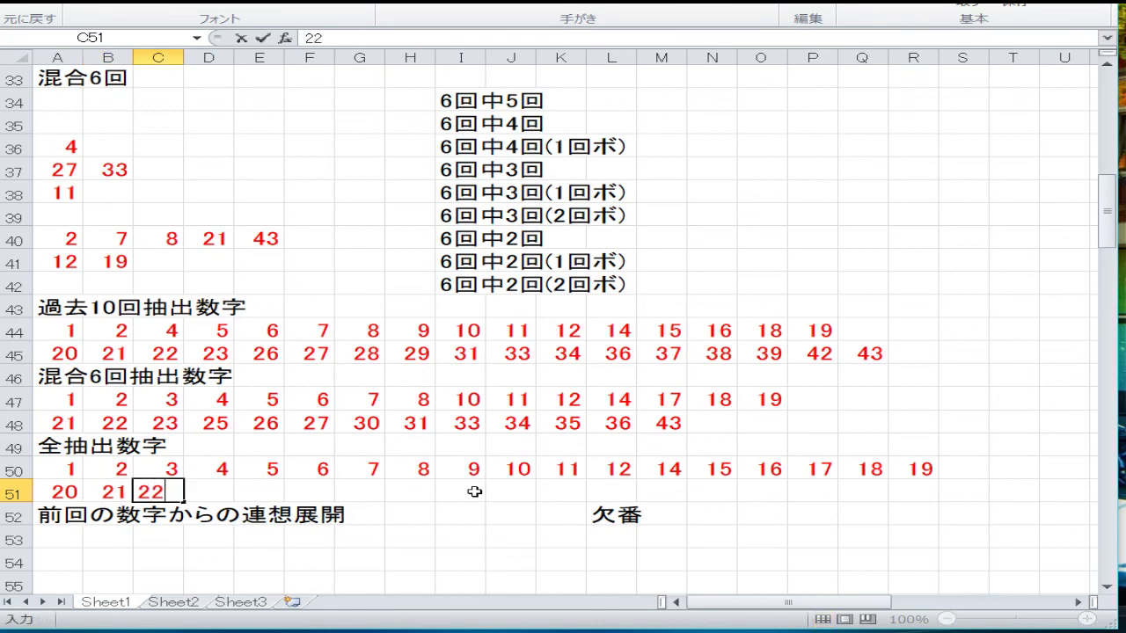
pyautogui.press('Right')
pyautogui.write('23')
pyautogui.press('Right')
# Continue the second 全抽出数字 row with 25, 26 and 27 in E51:G51
pyautogui.write('2')
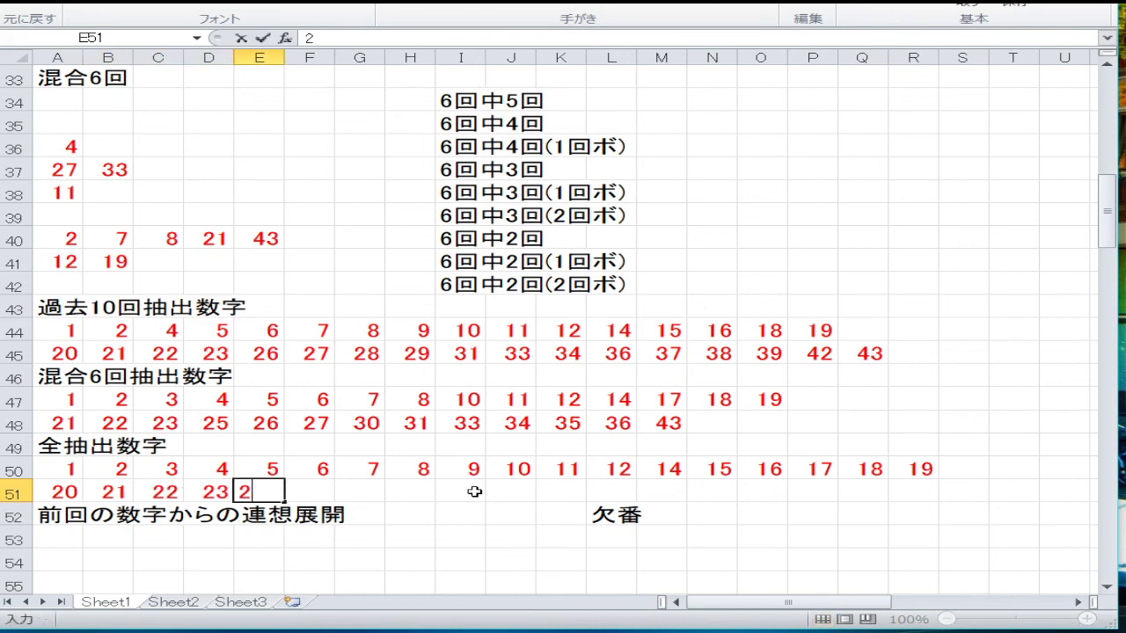
pyautogui.write('5')
pyautogui.press('Right')
pyautogui.write('26')
pyautogui.press('Right')
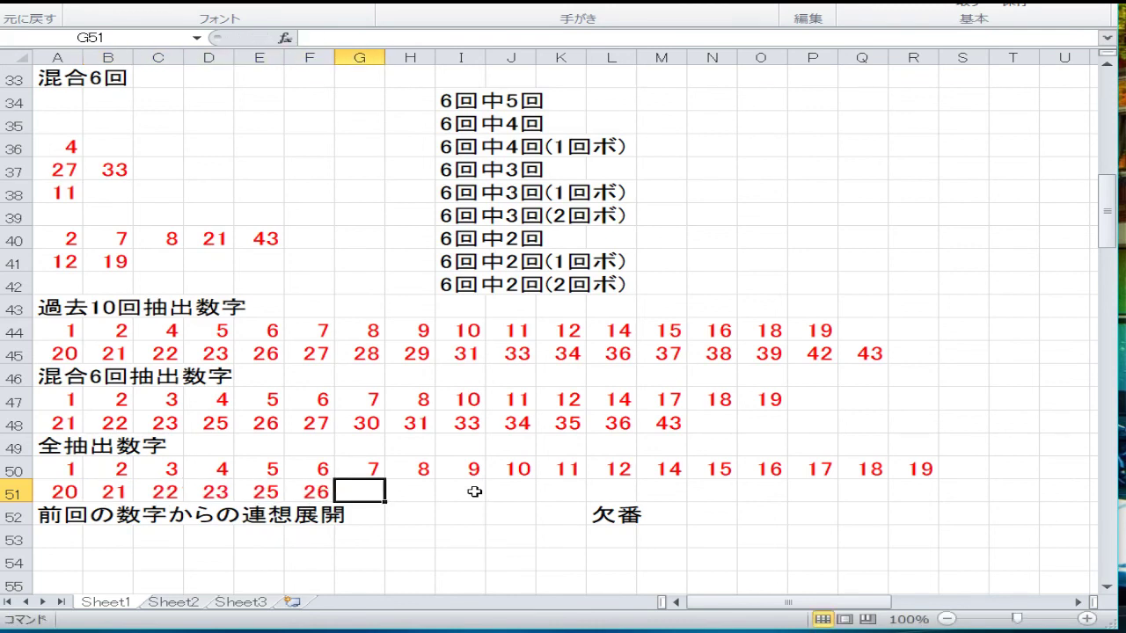
pyautogui.write('27')
pyautogui.press('Right')
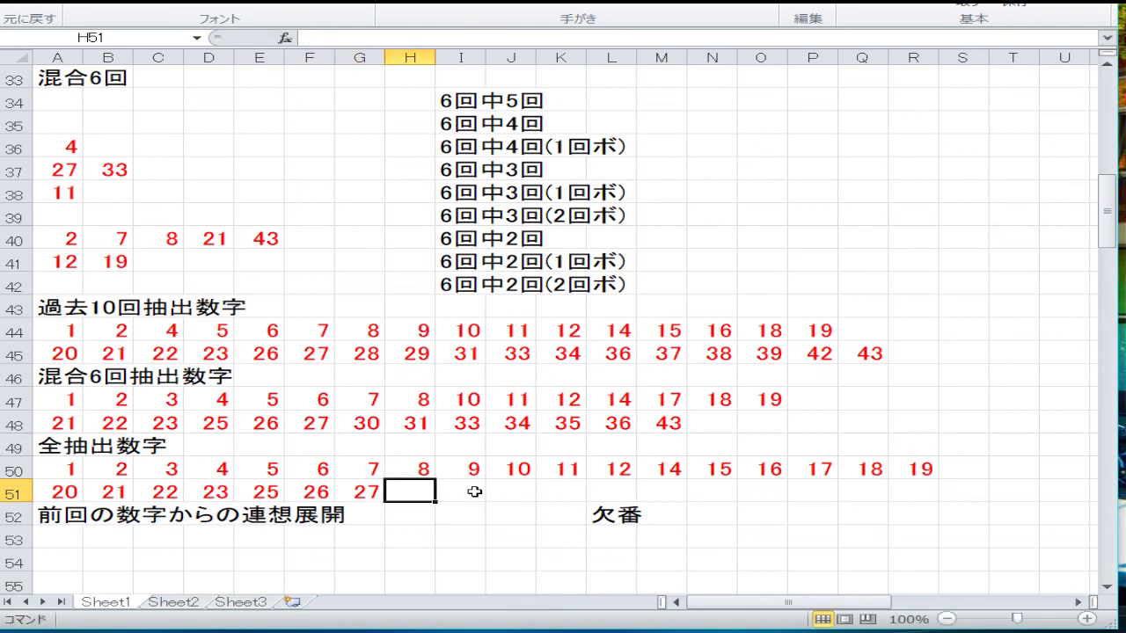
# Continue the second 全抽出数字 row with 28, 29, 30 and 31 in H51:K51
pyautogui.write('28')
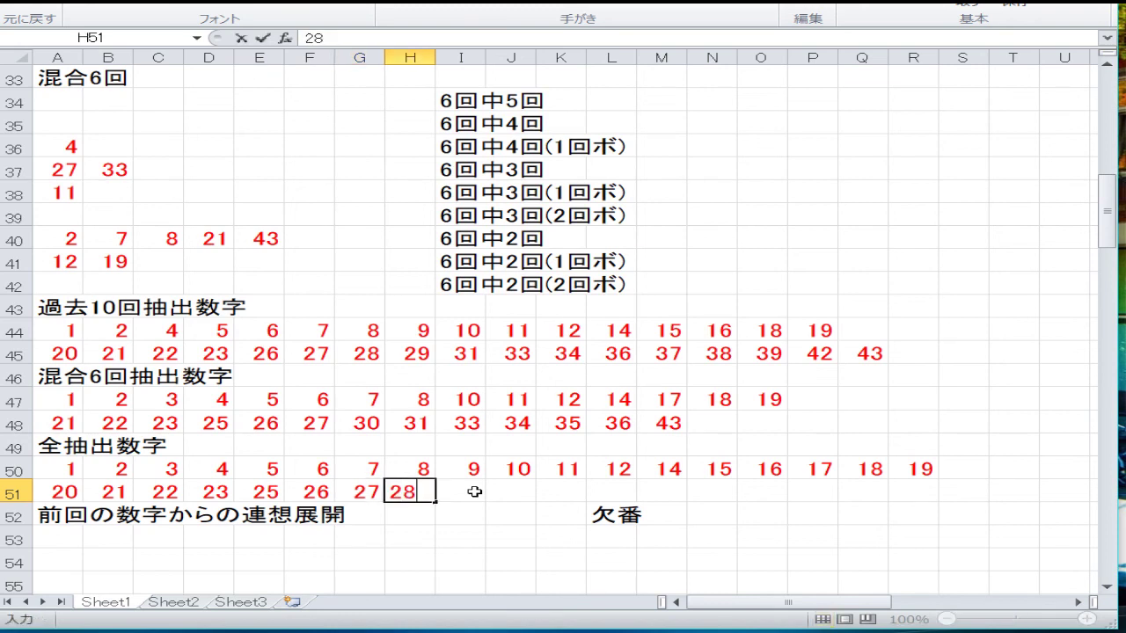
pyautogui.press('Right')
pyautogui.write('29')
pyautogui.press('Right')
pyautogui.write('30')
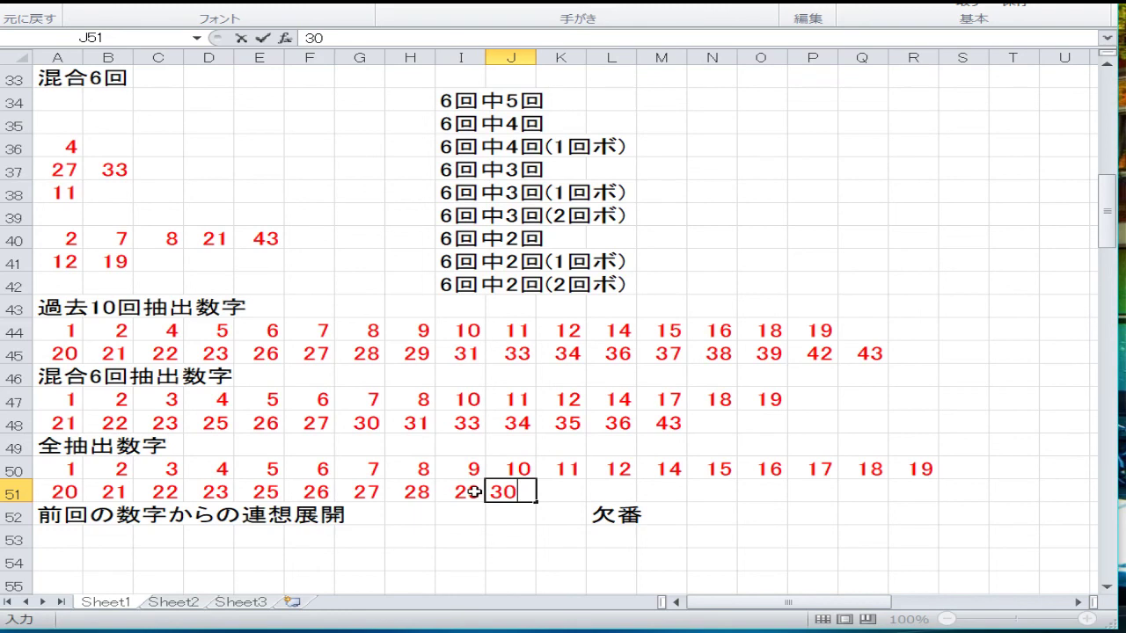
pyautogui.press('Right')
pyautogui.write('31')
pyautogui.press('Right')
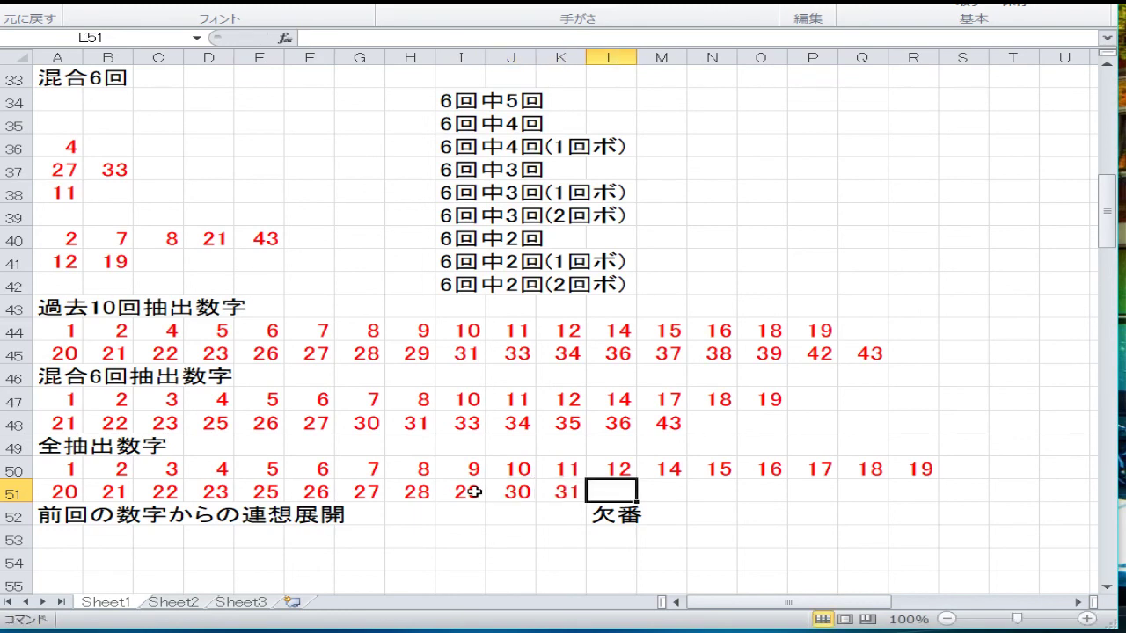
# Continue the second 全抽出数字 row with 33, 34 and 35 in L51:N51
pyautogui.write('33')
pyautogui.press('Right')
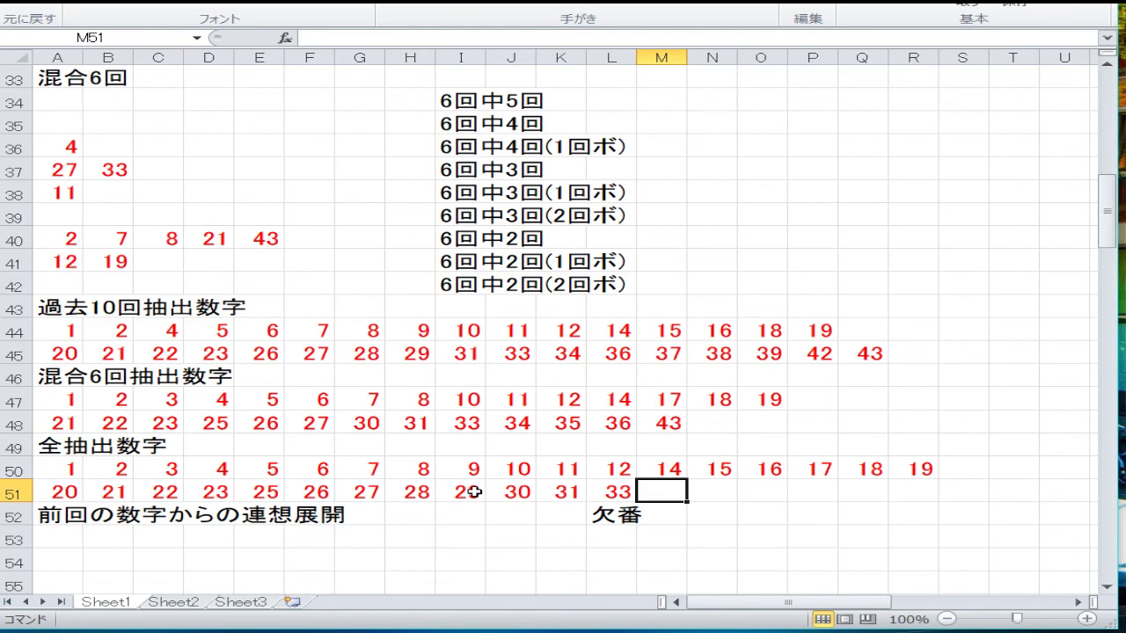
pyautogui.write('34')
pyautogui.press('Right')
pyautogui.write('35')
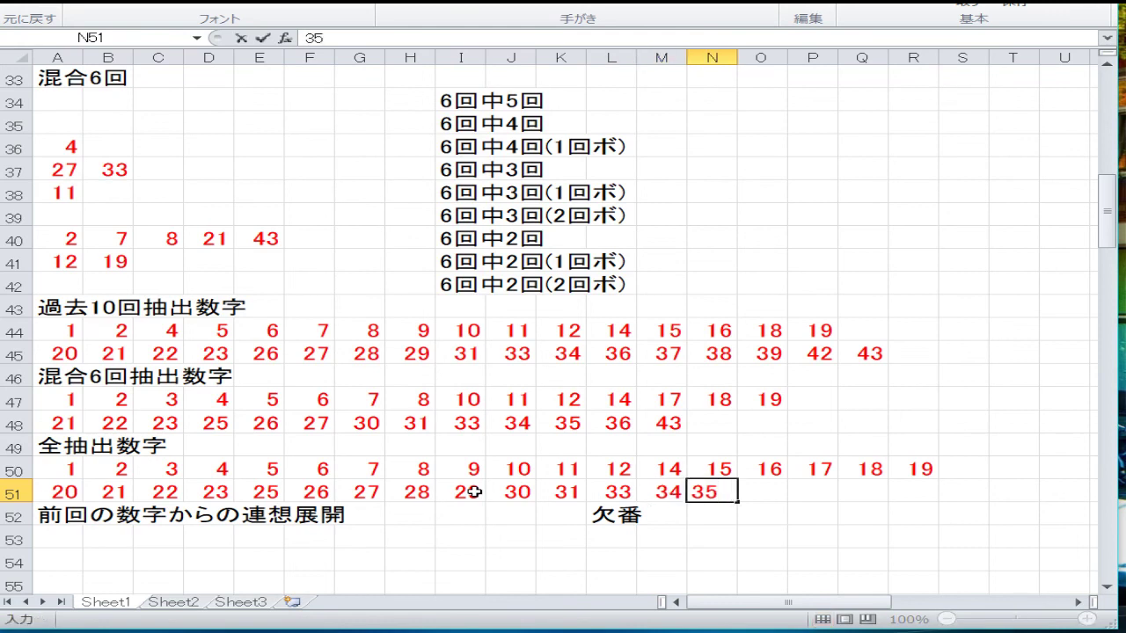
pyautogui.press('Right')
# Continue the second 全抽出数字 row with 36, 37, 38 and 39 in O51:R51
pyautogui.write('3')
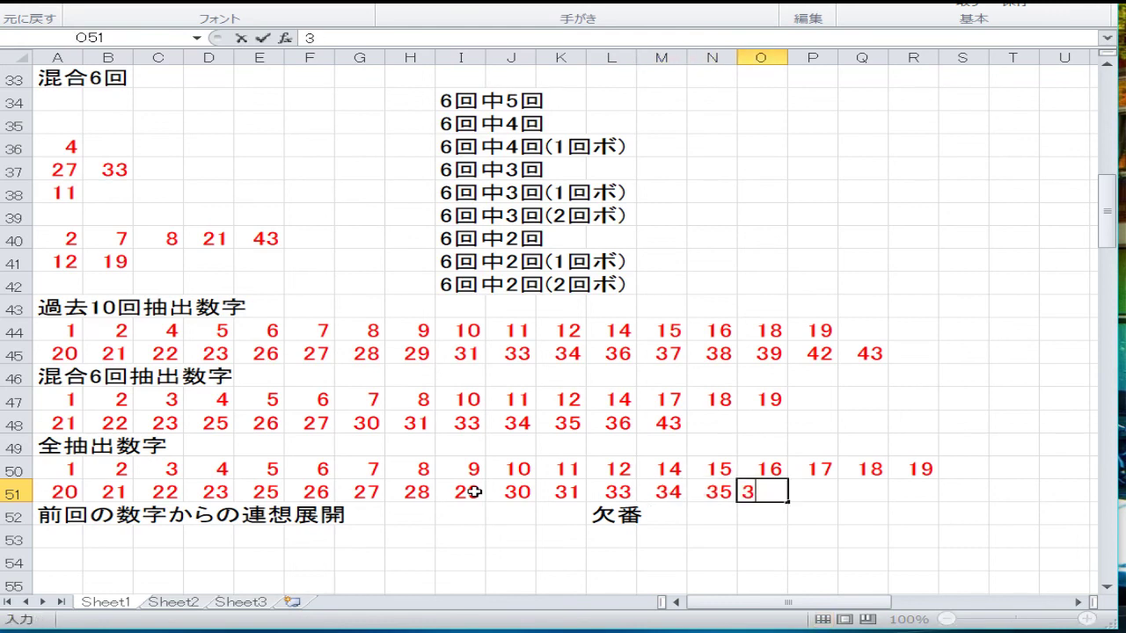
pyautogui.write('6')
pyautogui.press('Right')
pyautogui.write('37')
pyautogui.press('Right')
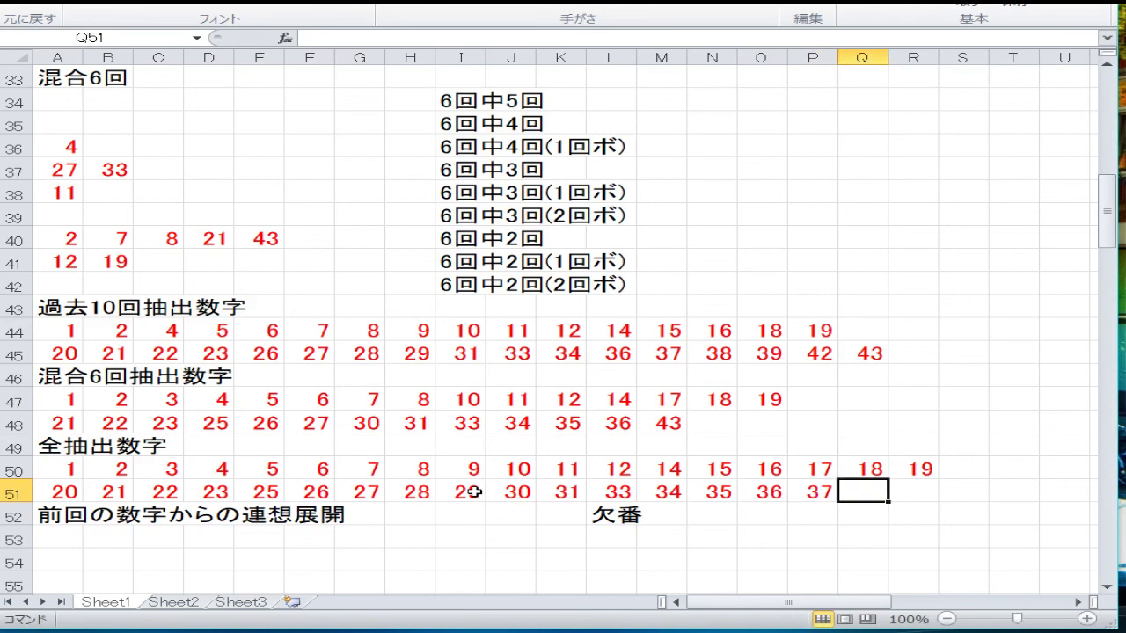
pyautogui.write('38')
pyautogui.press('Right')
pyautogui.write('39')
pyautogui.press('Right')
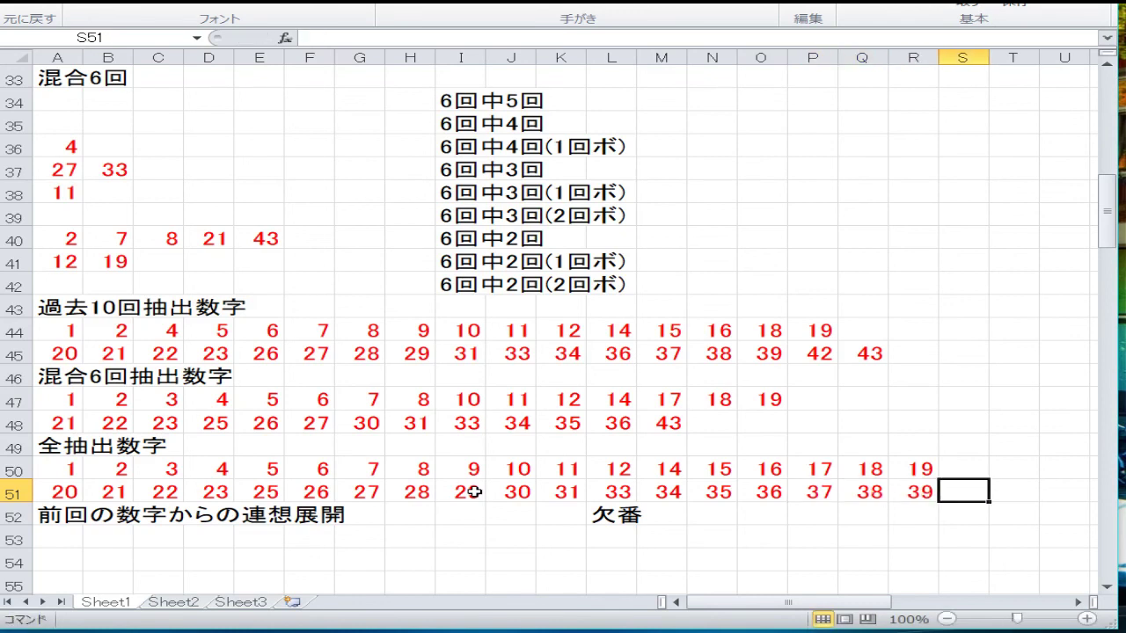
# Complete the second 全抽出数字 row with 42 and 43 in S51:T51
pyautogui.write('42')
pyautogui.press('Right')
pyautogui.write('43')
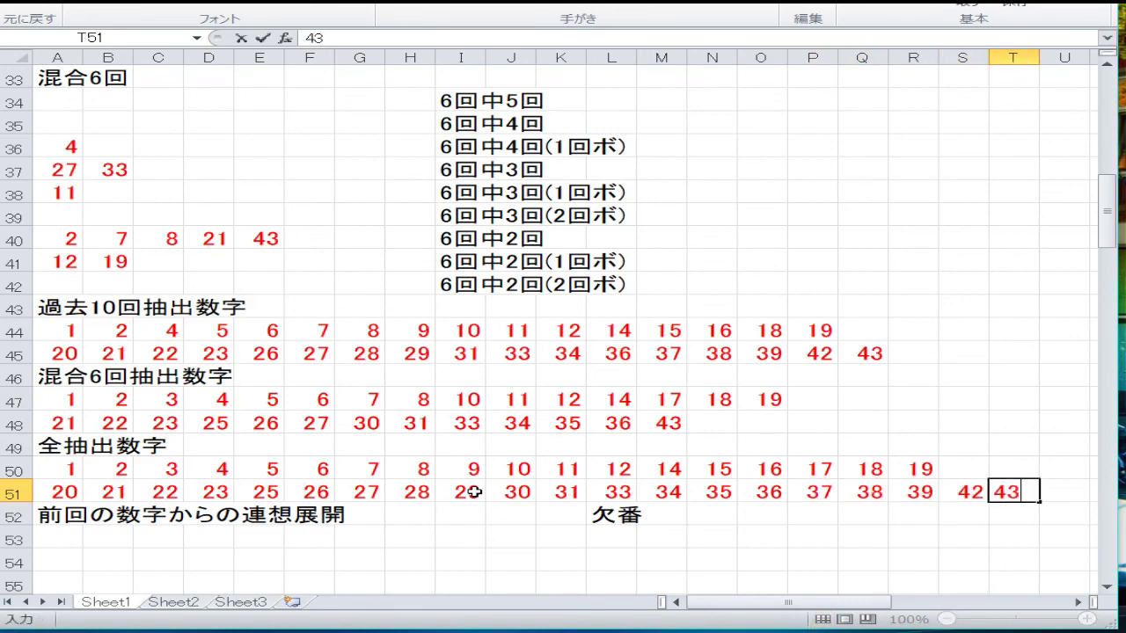
pyautogui.press('Return')
# Copy the two completed 全抽出数字 number rows, rows 50 and 51, for use in the 参考回からの連想展開 section
pyautogui.press('Left')
pyautogui.press('Left')
pyautogui.press('Left')
pyautogui.press('Left')
pyautogui.press('Left')
pyautogui.press('Left')
pyautogui.press('Left')
pyautogui.press('Left')
pyautogui.press('Left')
pyautogui.press('Left')
pyautogui.press('Left')
pyautogui.press('Left')
pyautogui.press('Left')
pyautogui.press('Left')
pyautogui.press('Left')
pyautogui.press('Left')
pyautogui.press('Left')
pyautogui.press('Left')
pyautogui.press('Down')
pyautogui.press('Down')
pyautogui.press('Down')
pyautogui.press('Down')
pyautogui.press('Down')
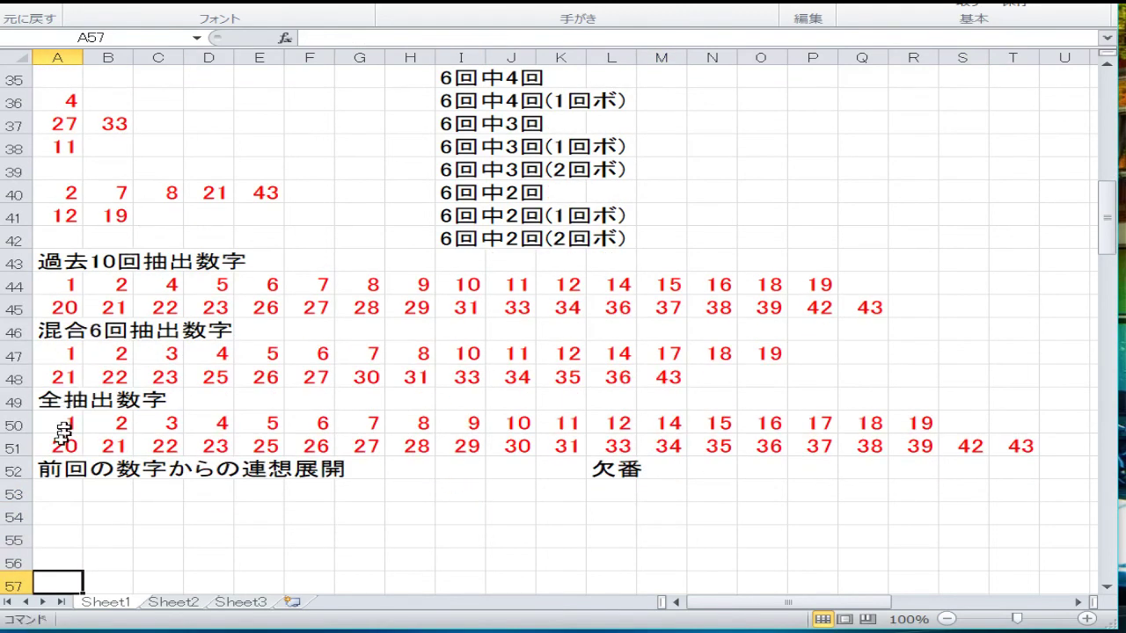
pyautogui.moveTo(16, 422); pyautogui.dragTo(17, 446)
pyautogui.rightClick(18, 446)
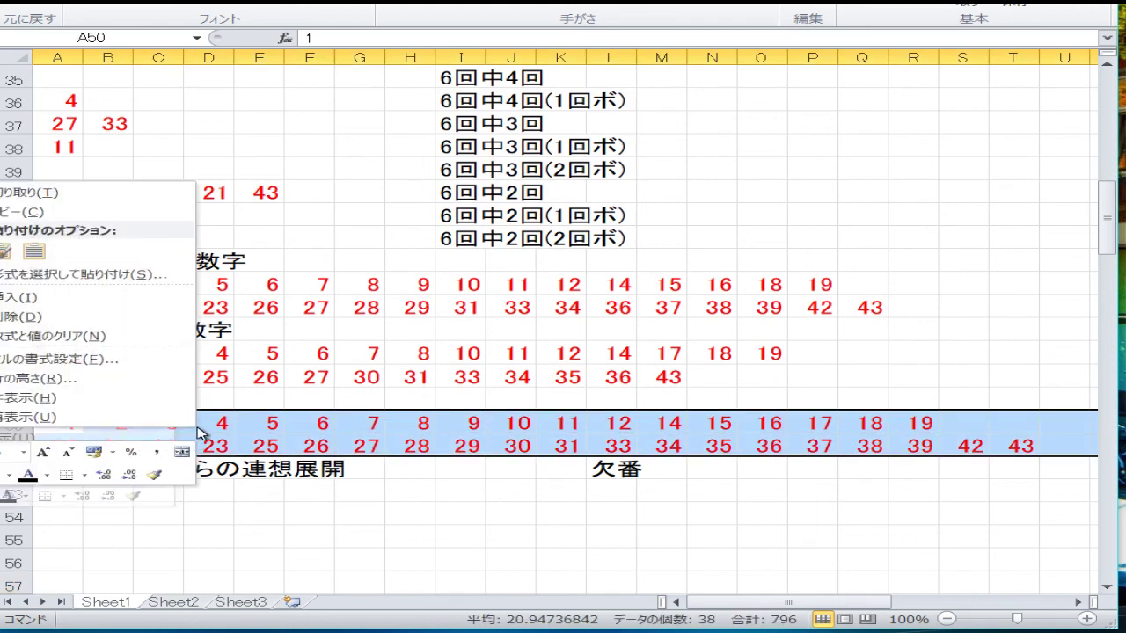
pyautogui.click(75, 212)
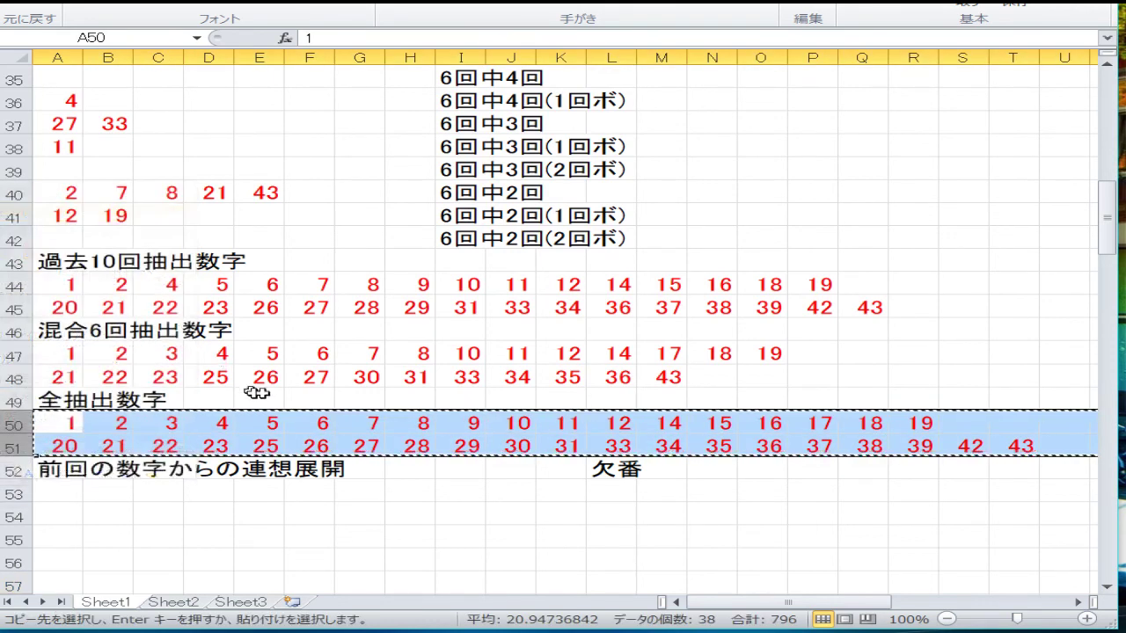
pyautogui.scroll(-4, 264, 391)
pyautogui.scroll(-20, 269, 391)
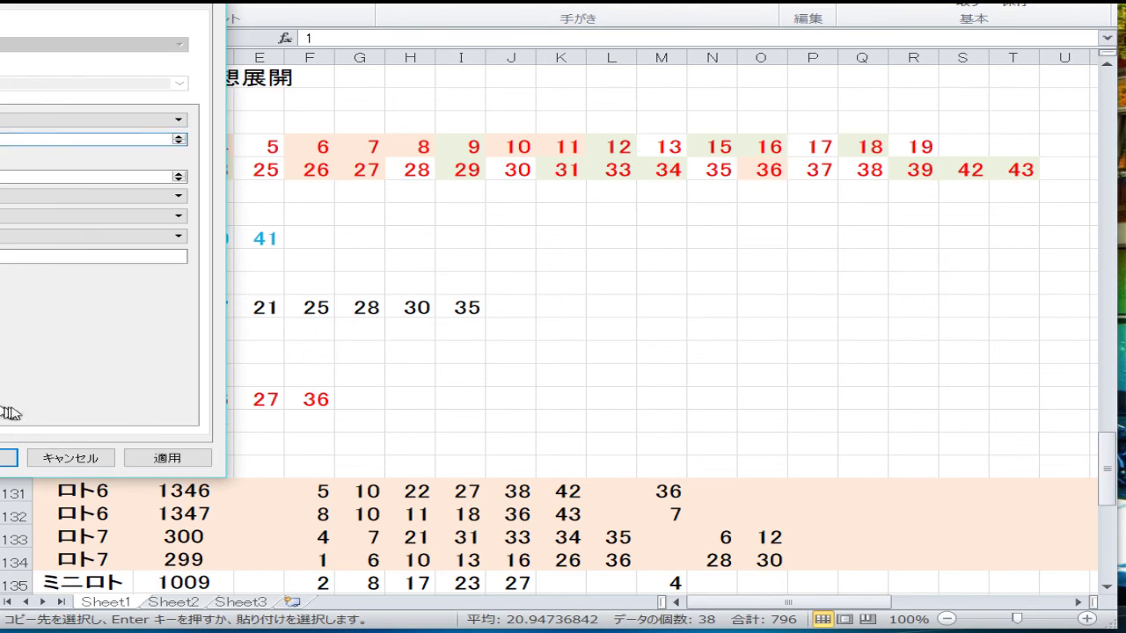
pyautogui.click(150, 458)
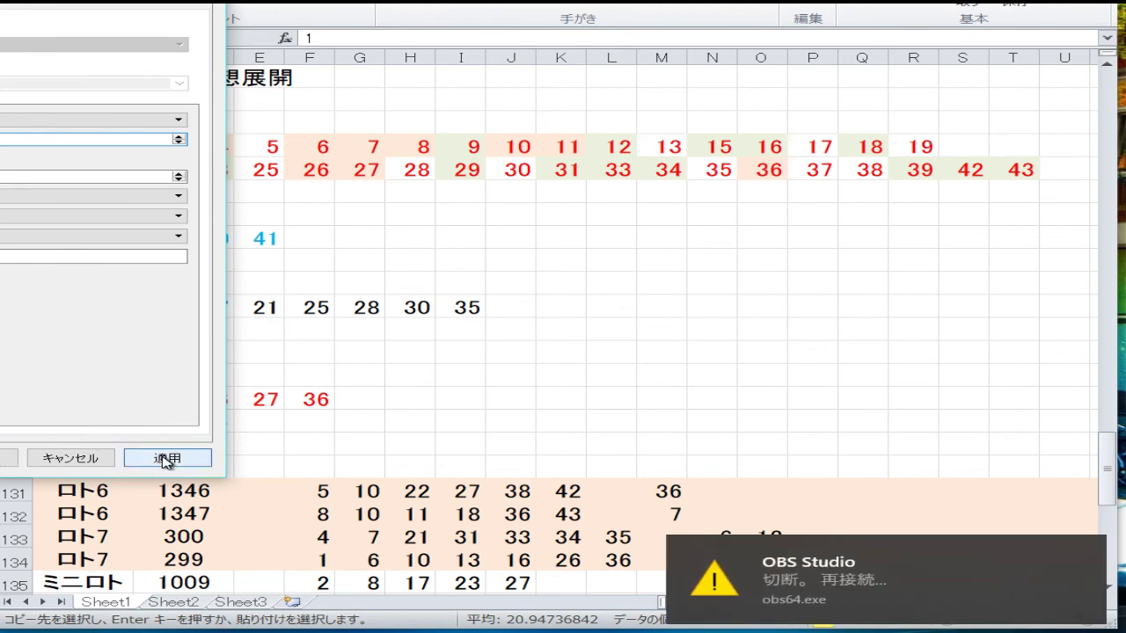
pyautogui.click(9, 458)
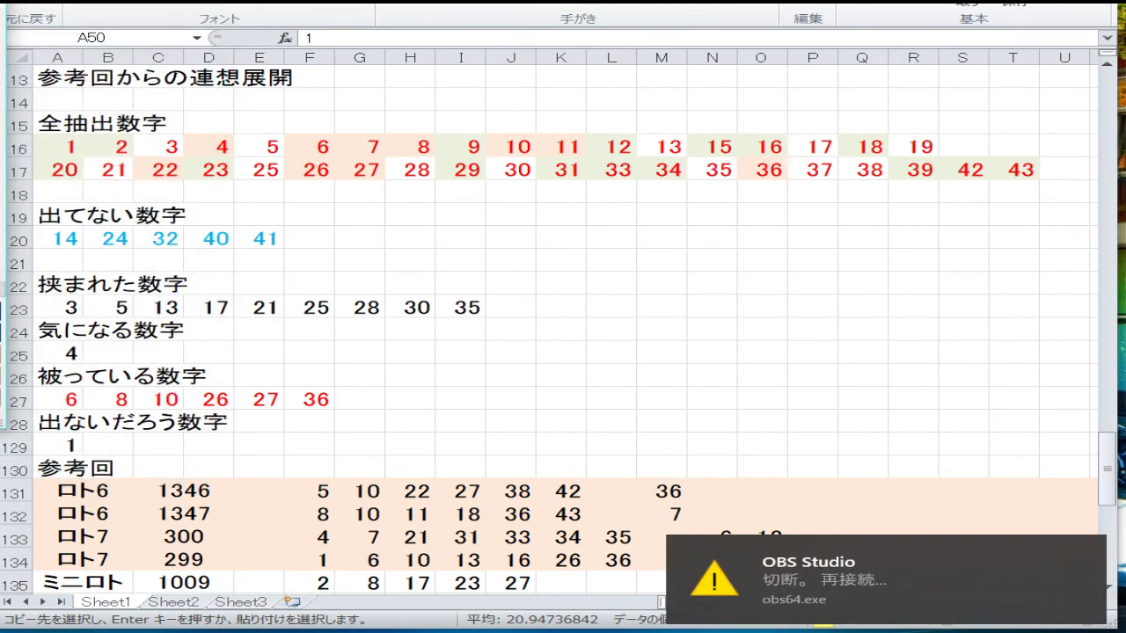